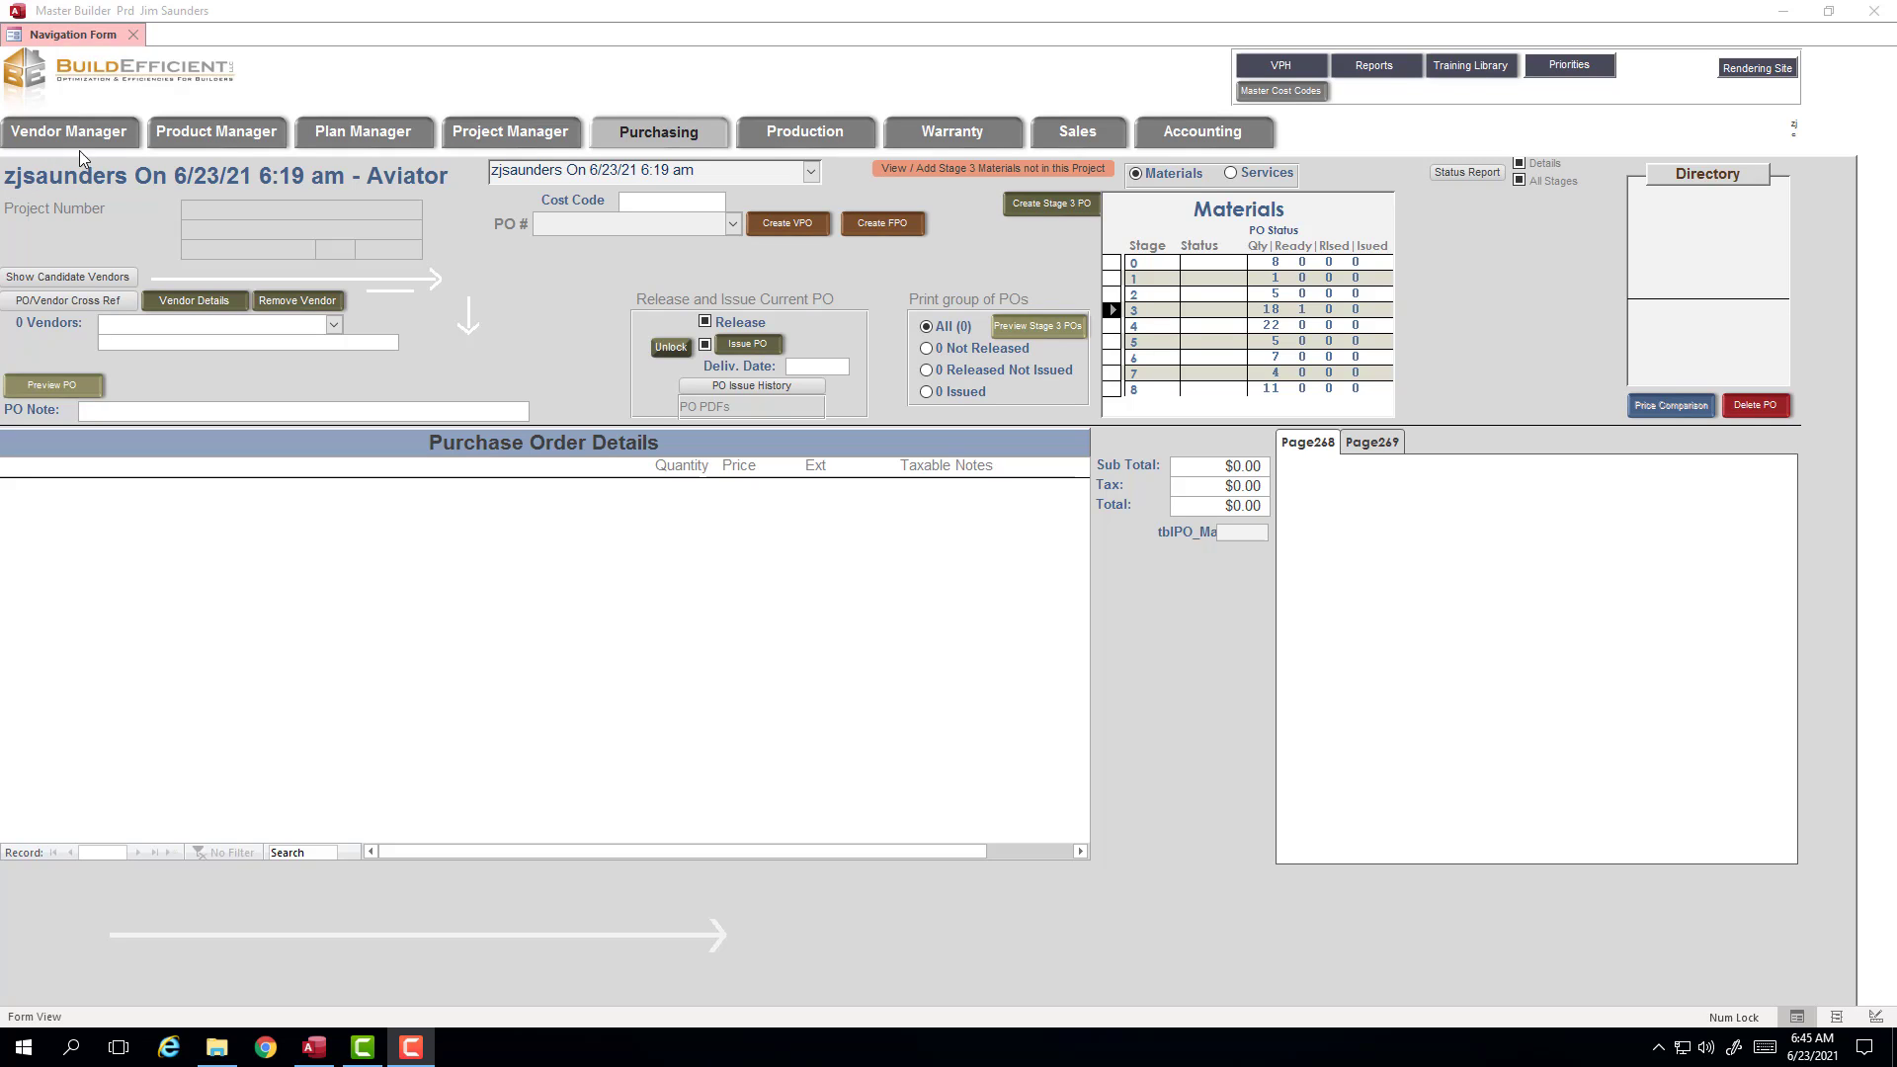
# Step: Show the Aviator plan's products for cost code 301-07 in Plan Manager
pyautogui.click(339, 143)
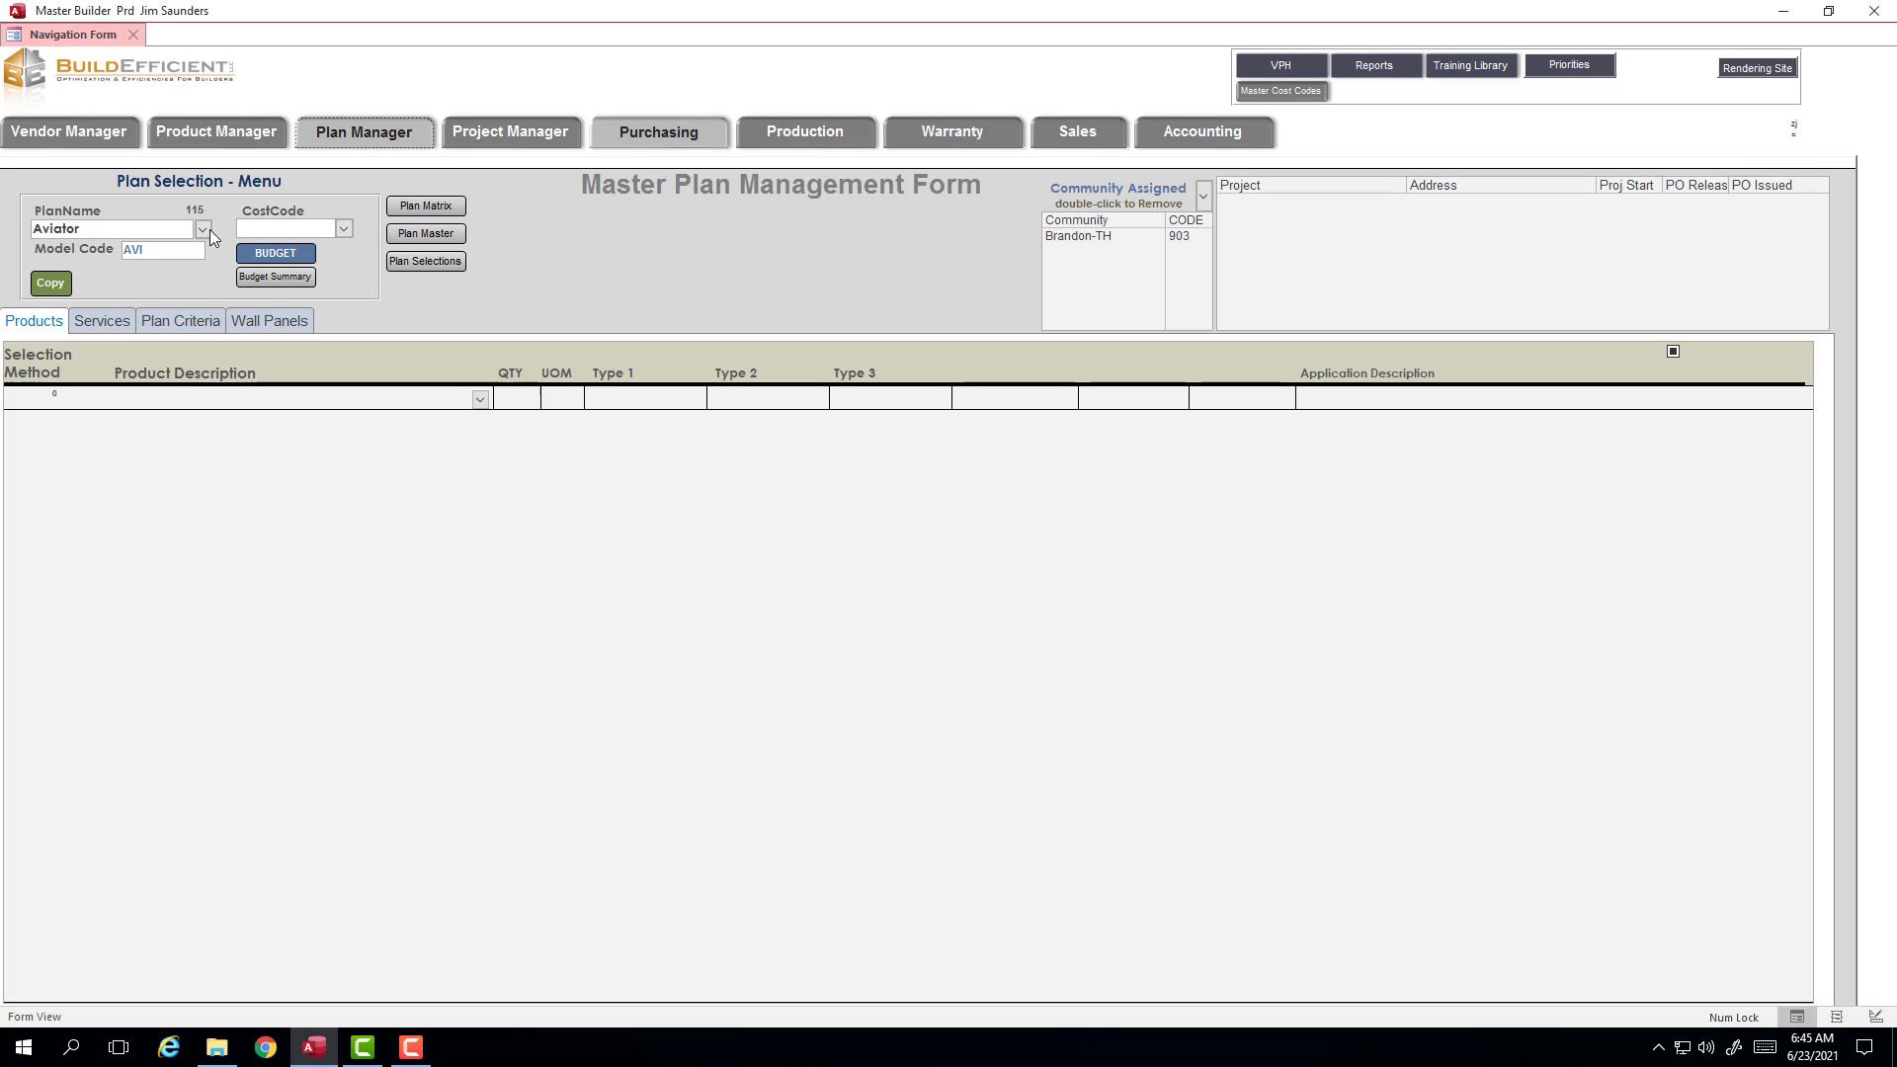
pyautogui.click(343, 228)
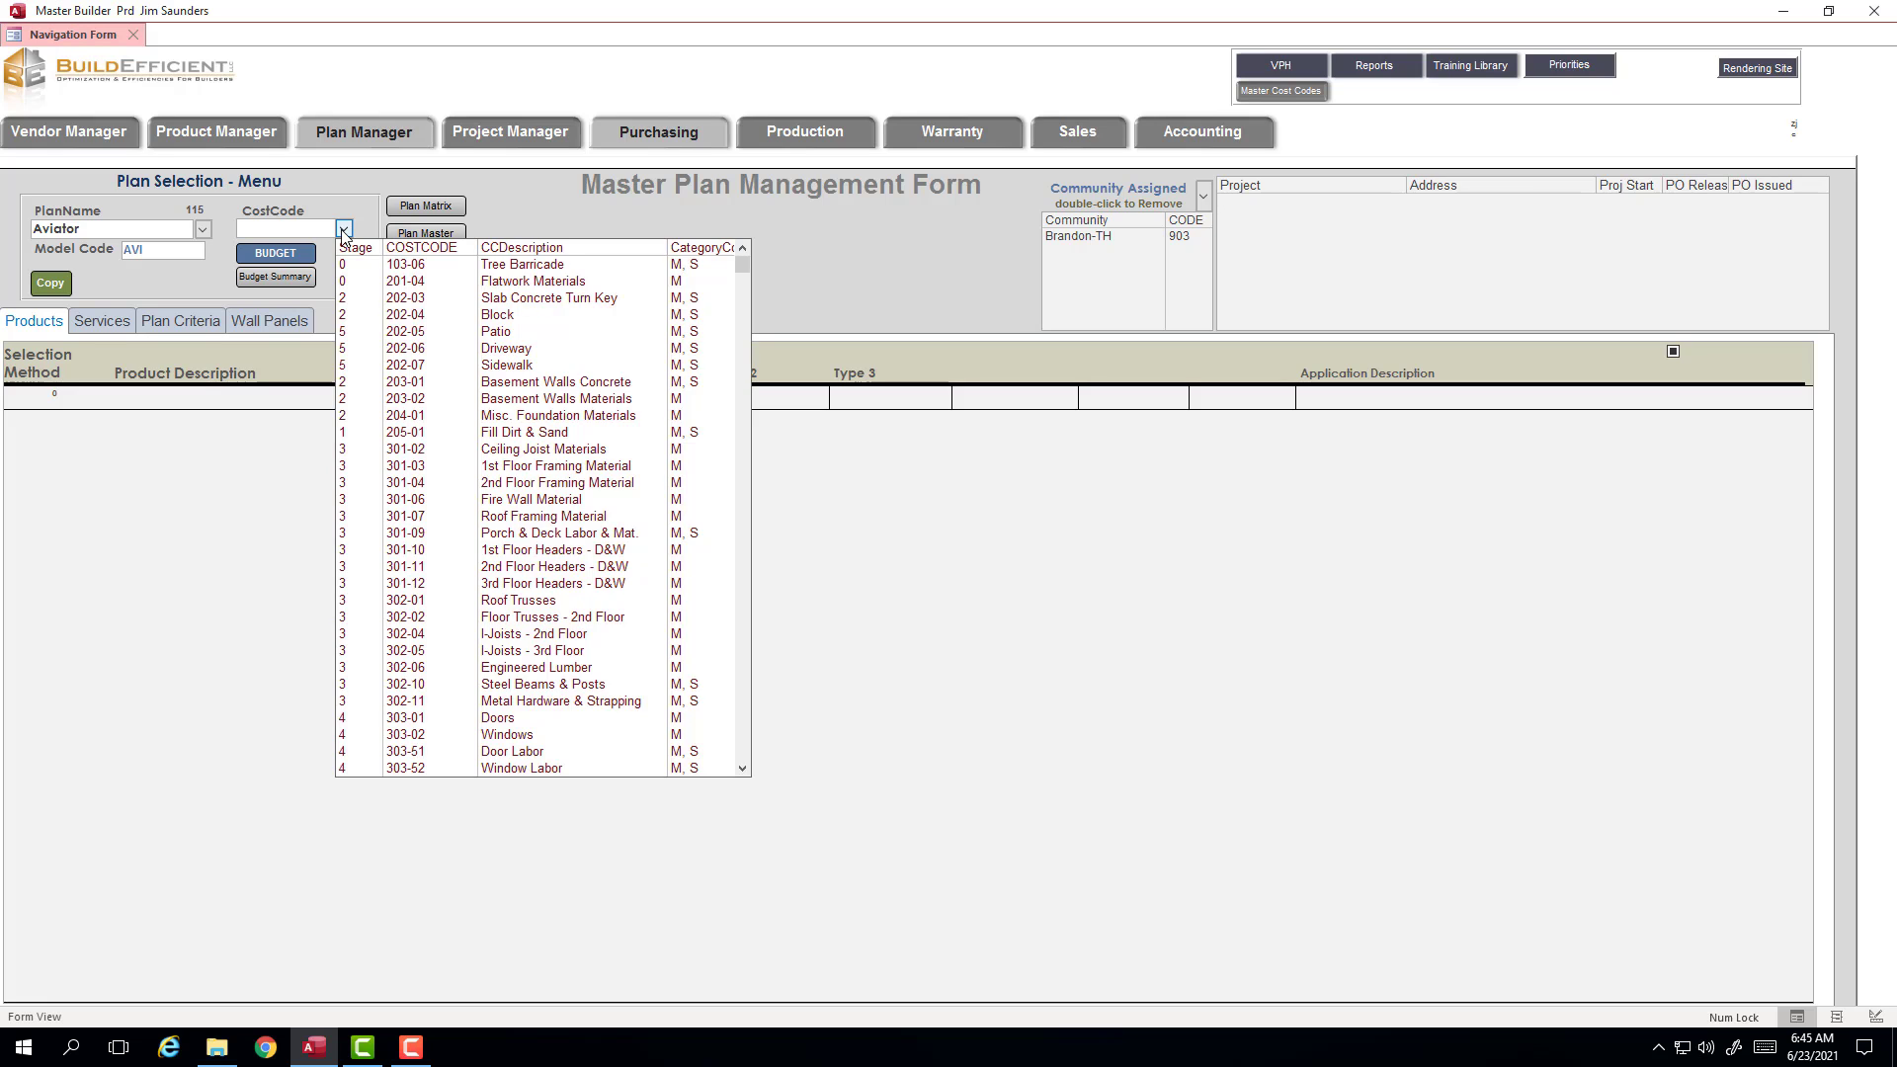
pyautogui.click(437, 517)
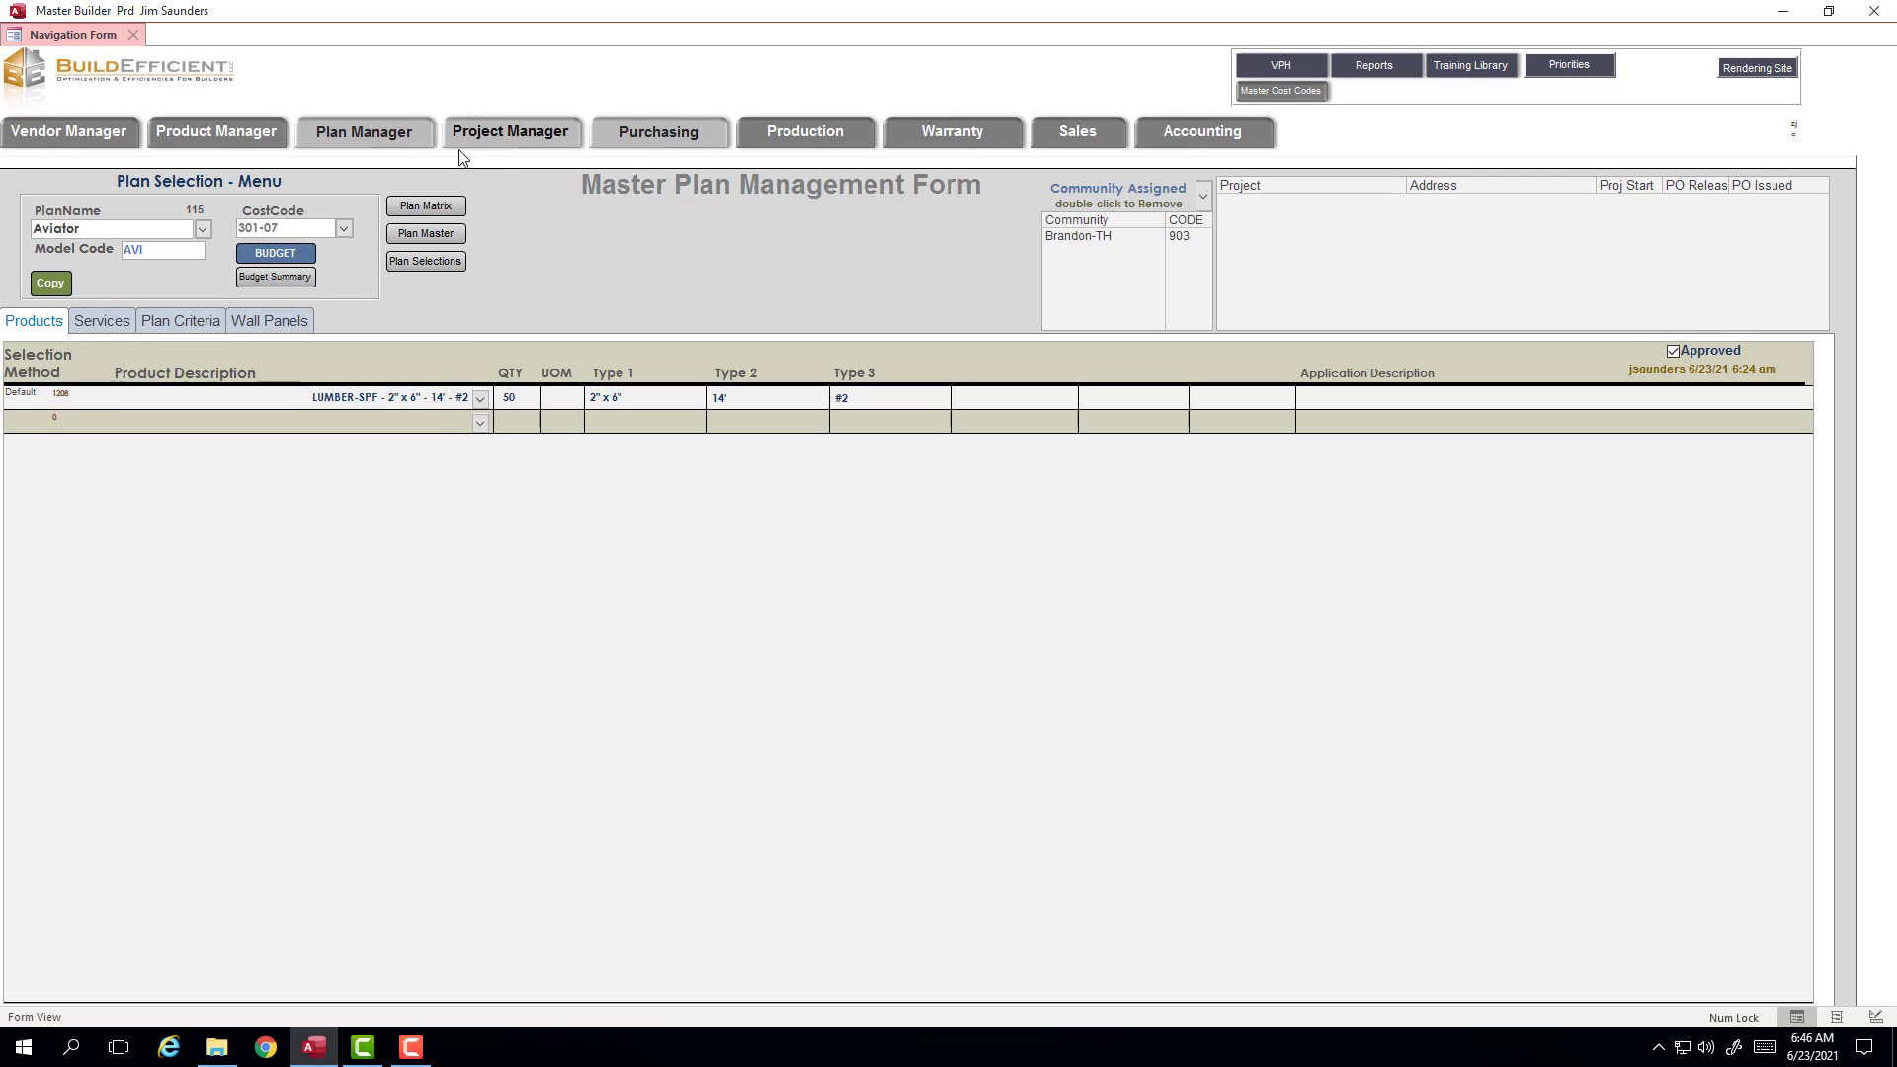
# Step: Display the project record dated 6/23/21 6:19 am in Project Manager
pyautogui.click(501, 133)
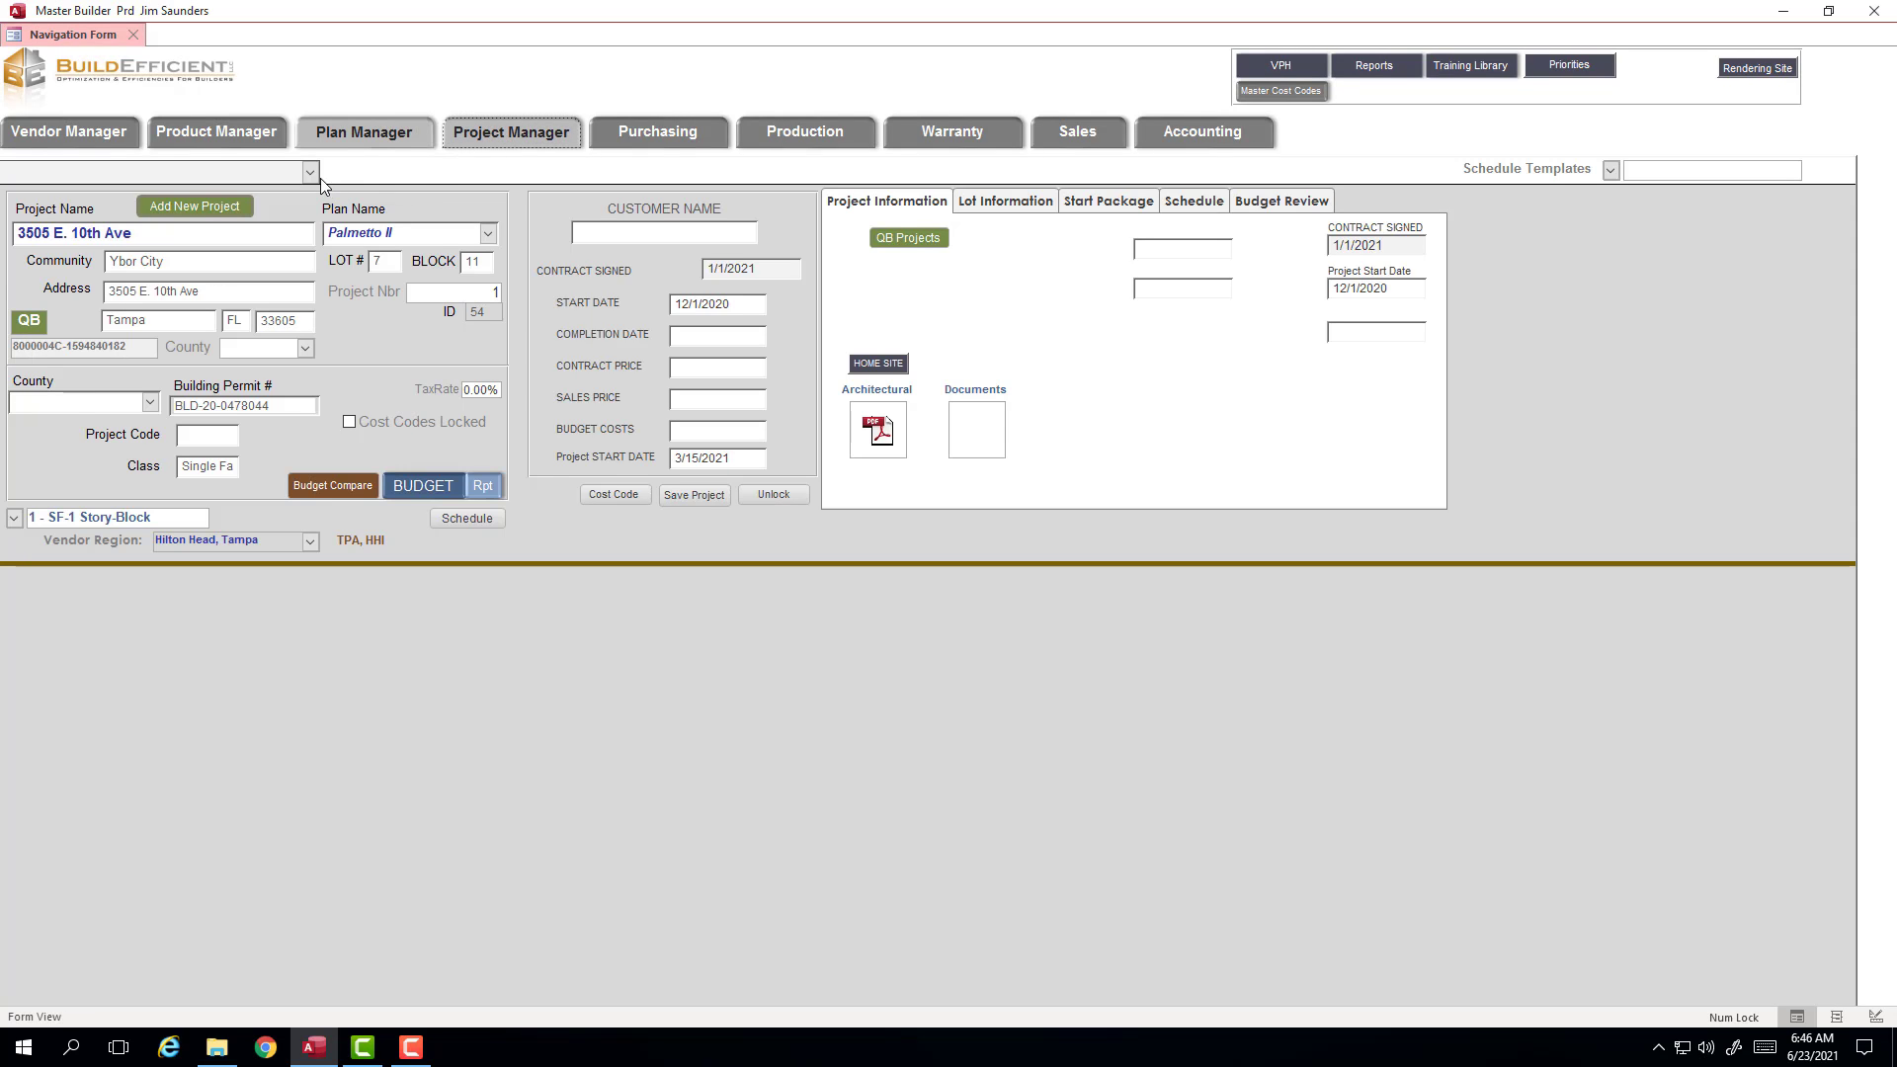
pyautogui.click(311, 173)
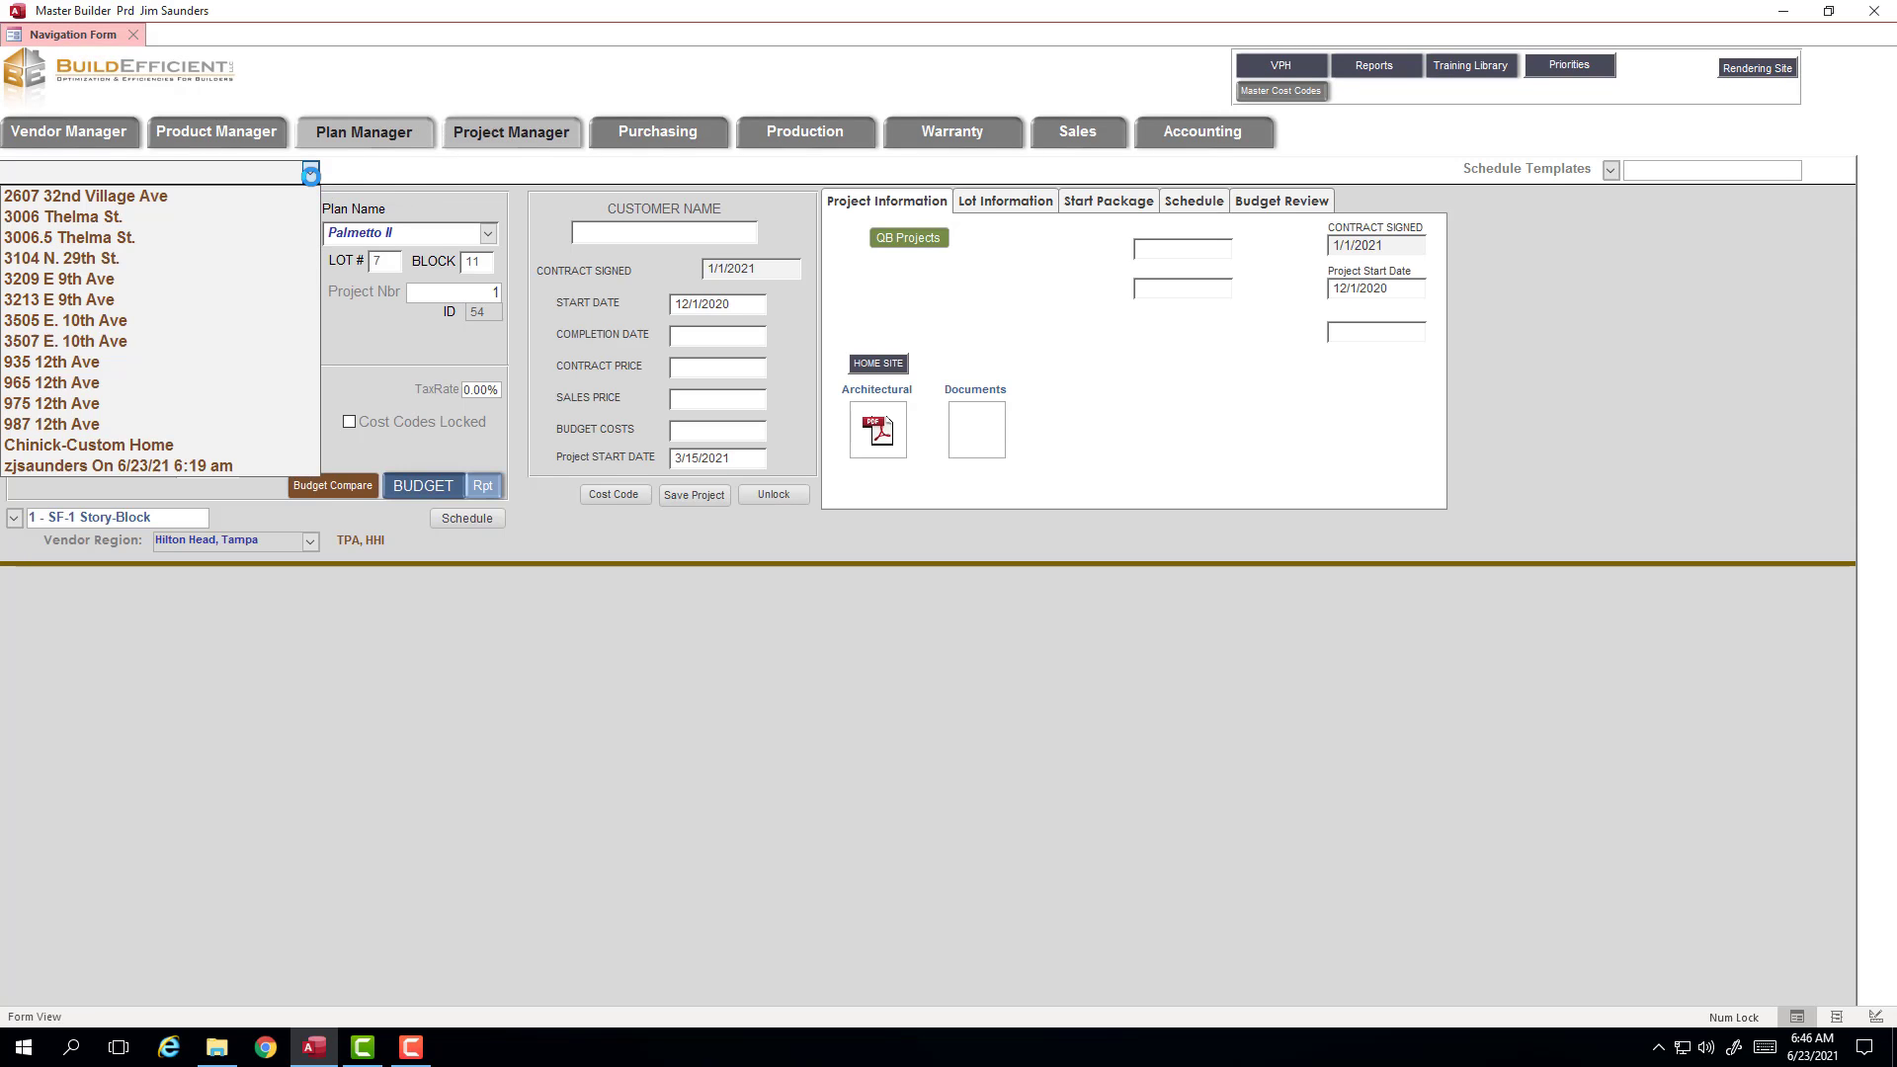
pyautogui.click(203, 465)
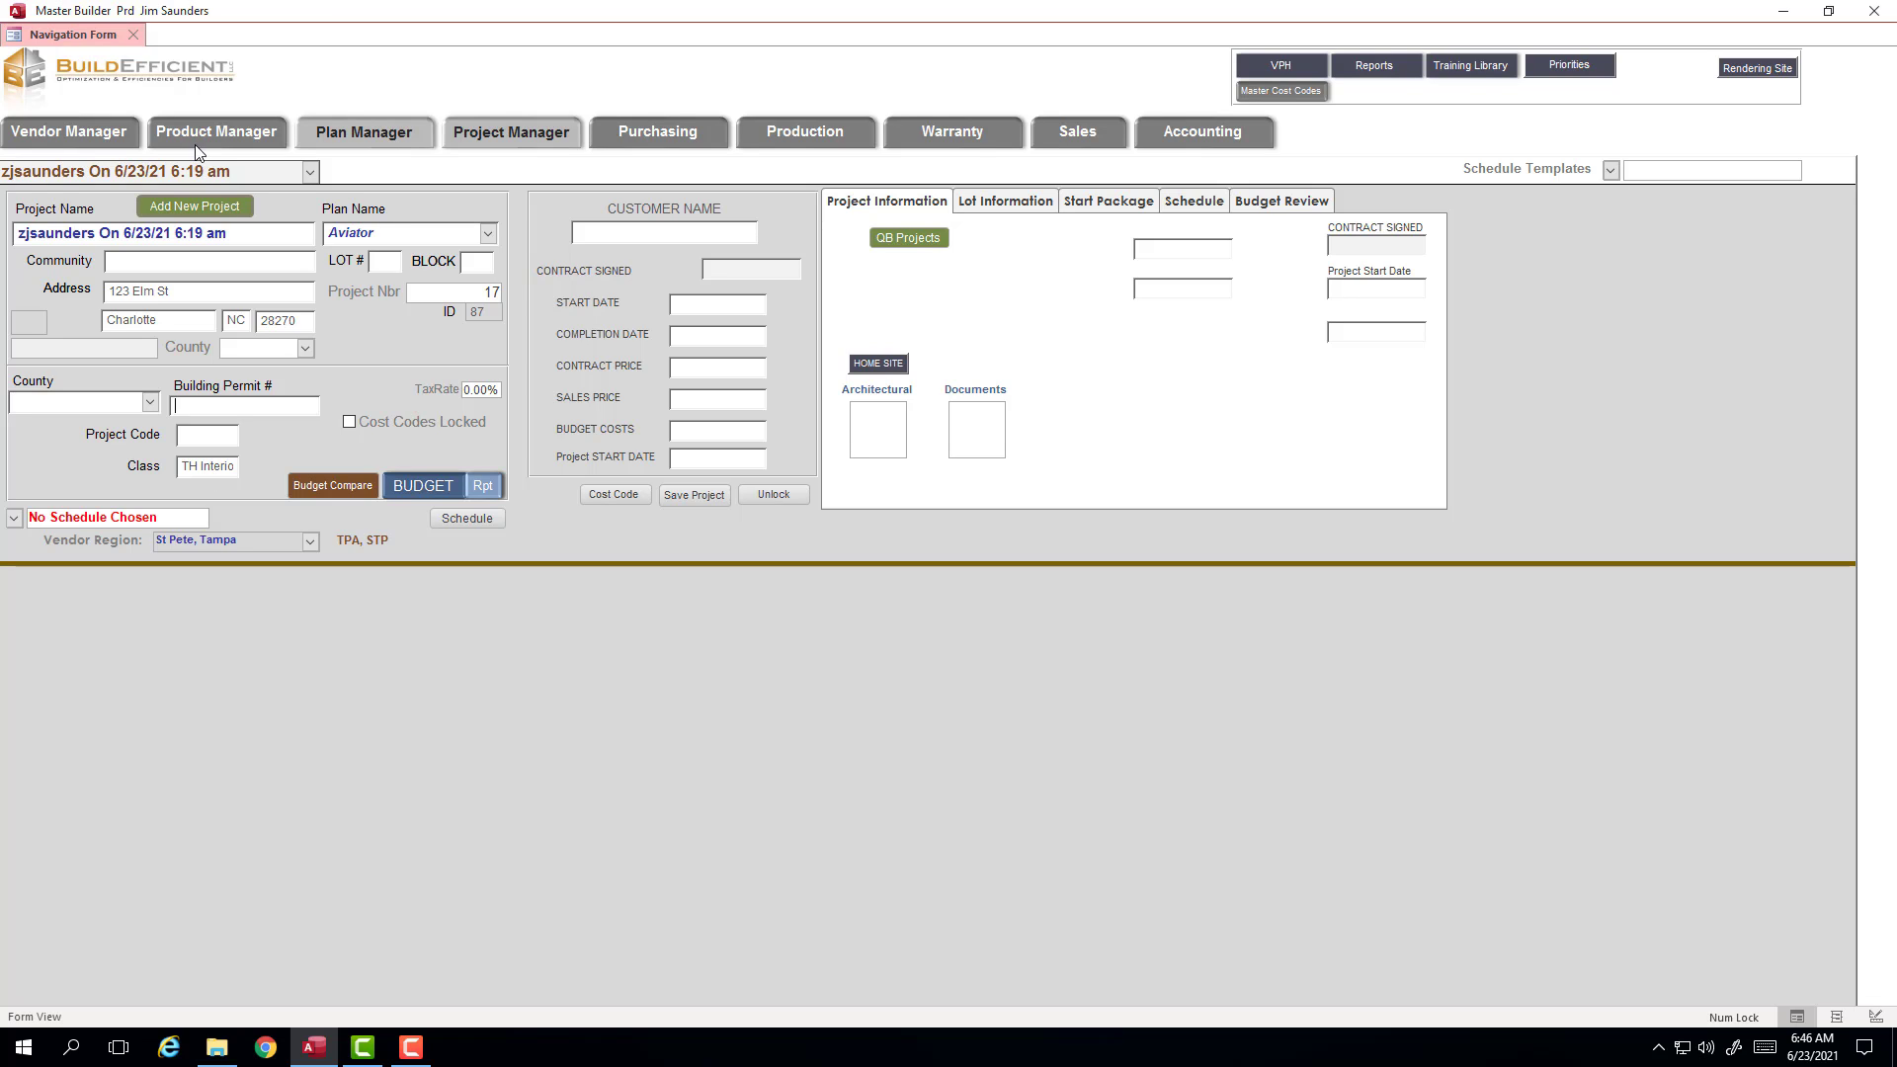
# Step: Load the zNew vendor dated 6/23/21 in Vendor Manager to see its product pricing
pyautogui.click(81, 138)
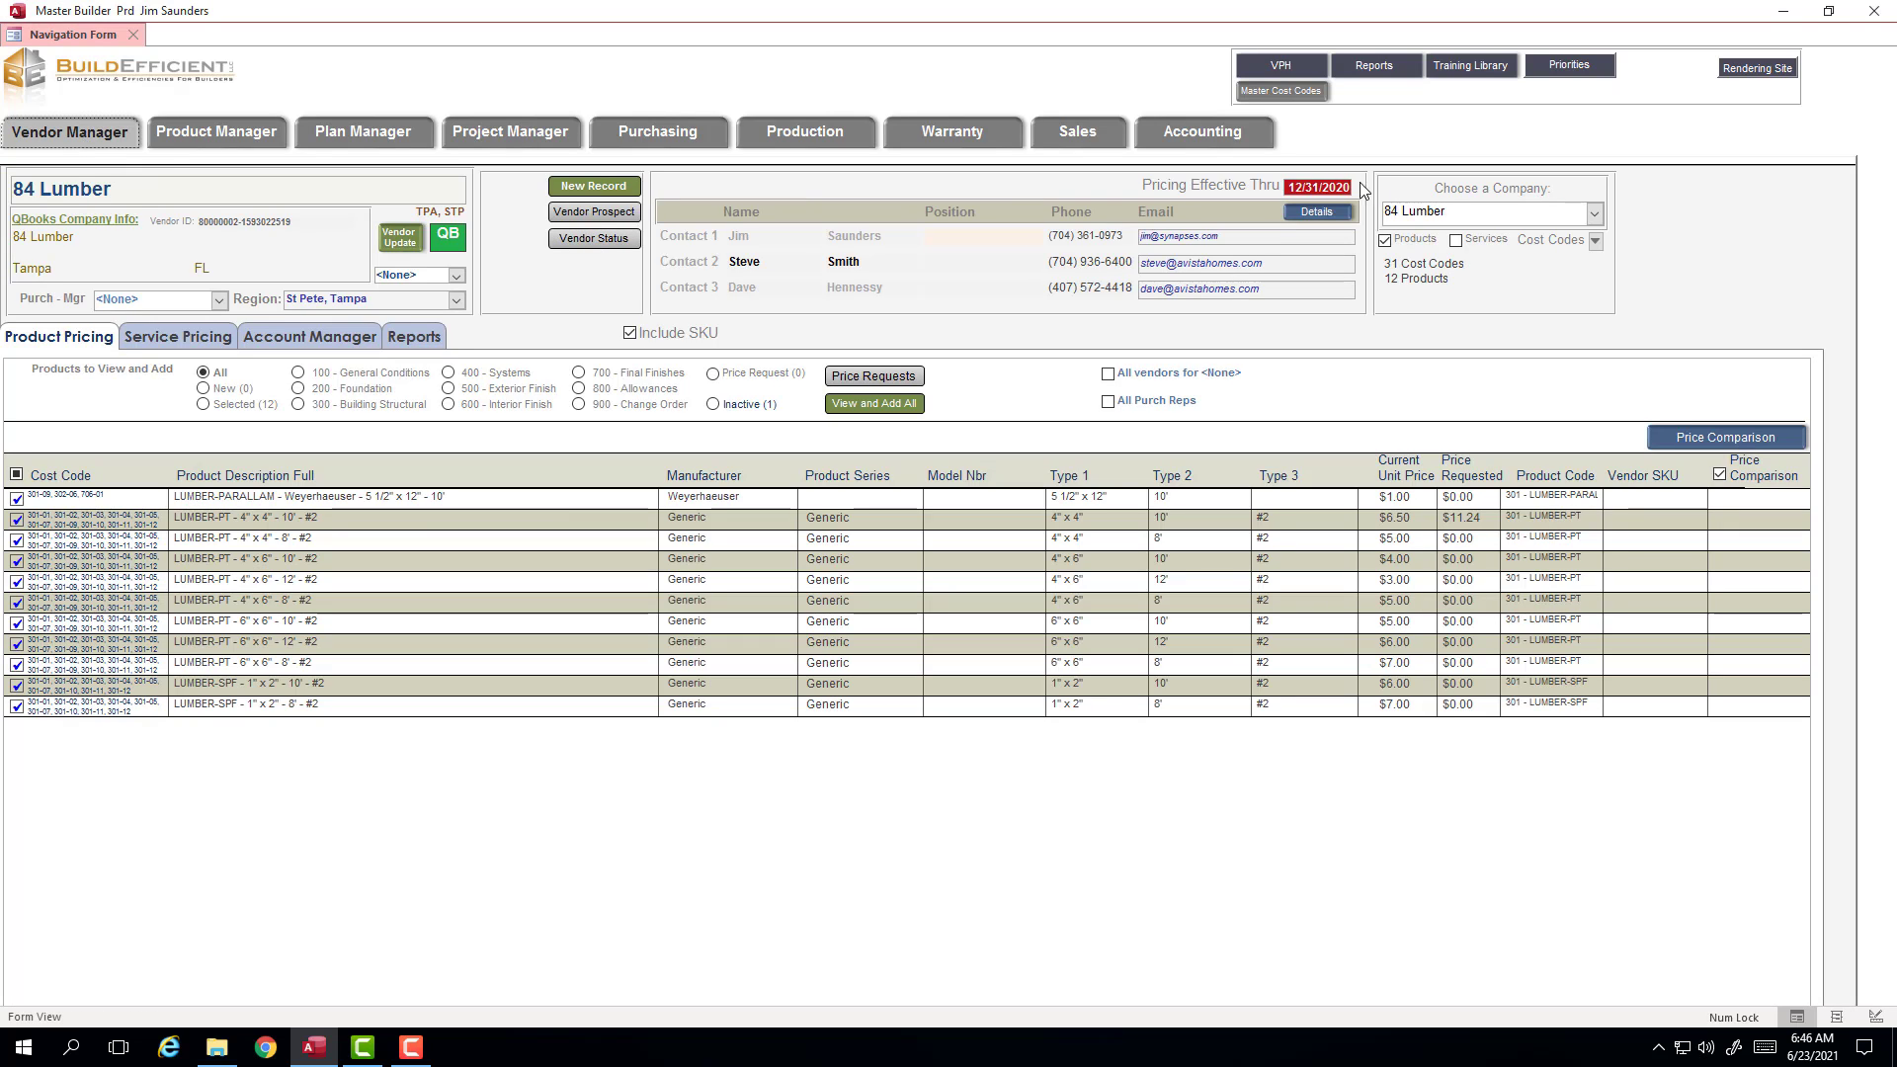
pyautogui.click(1594, 214)
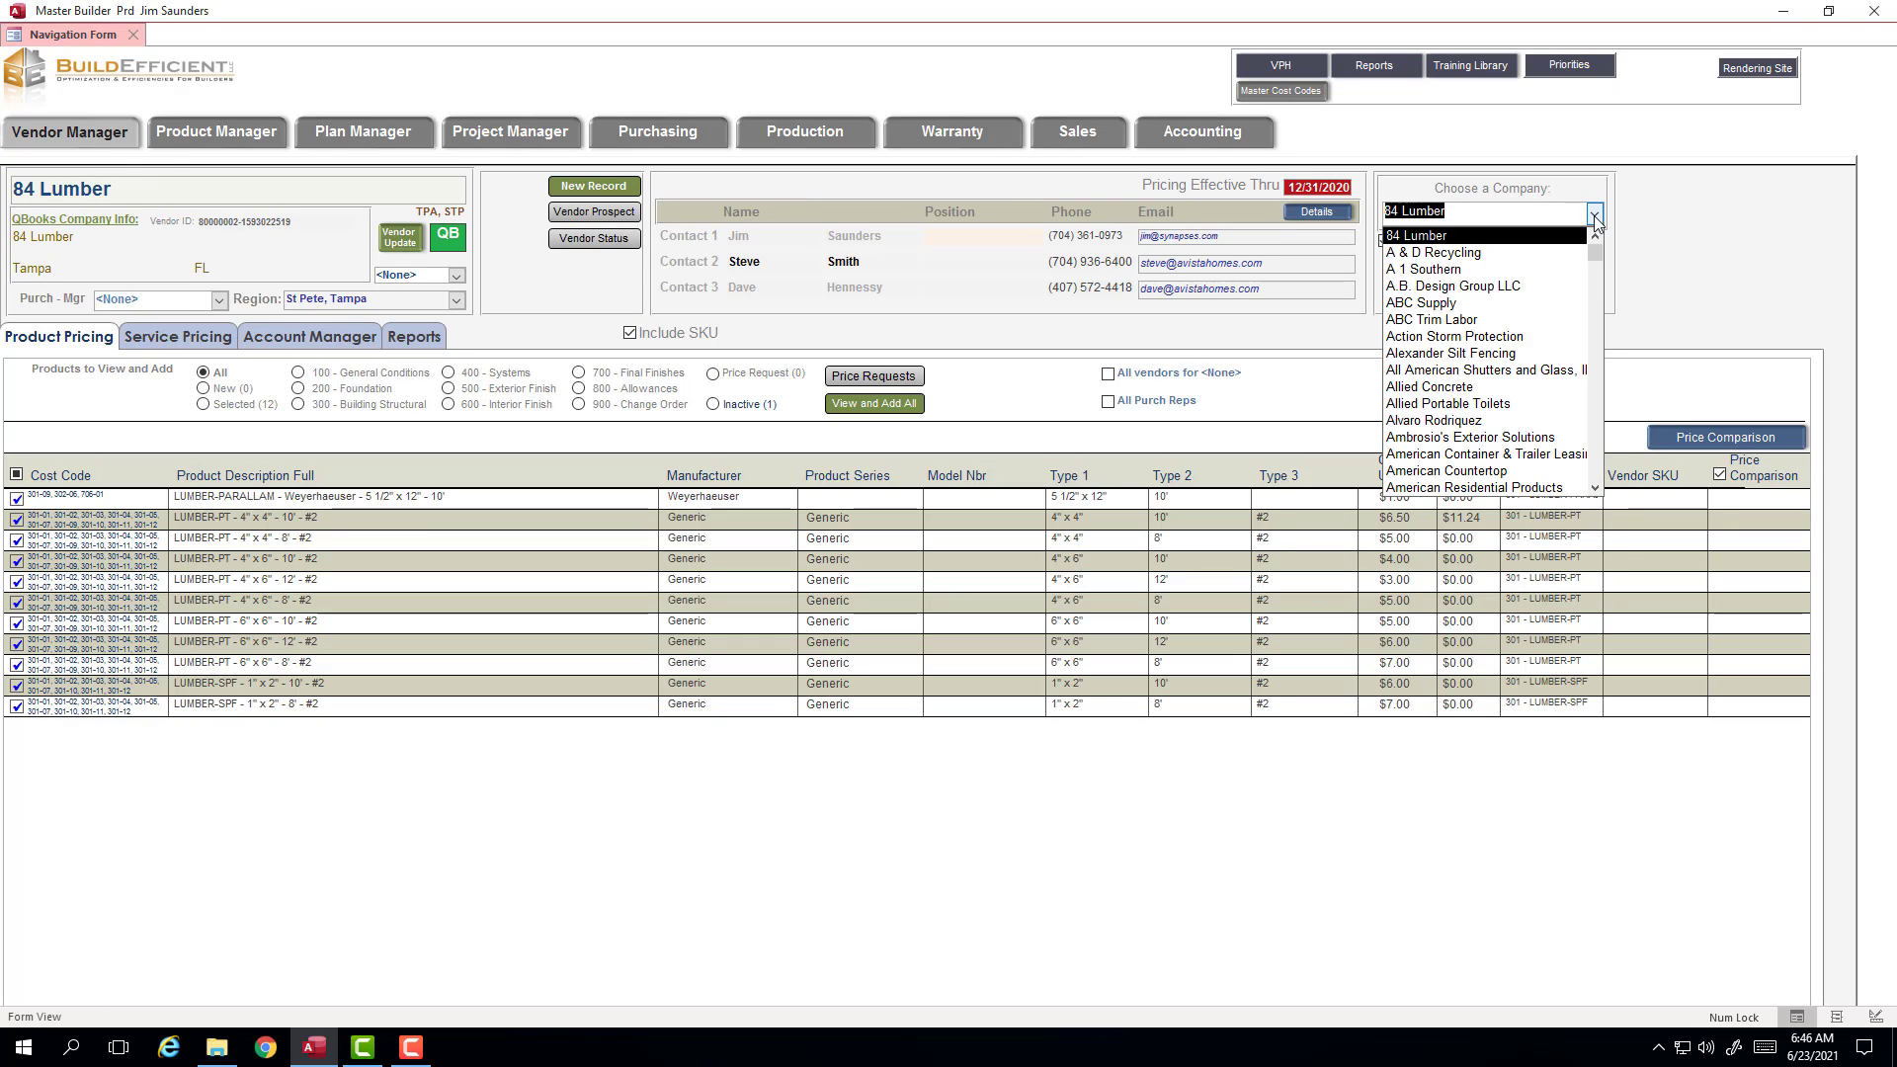
pyautogui.scroll(-20, 1594, 483)
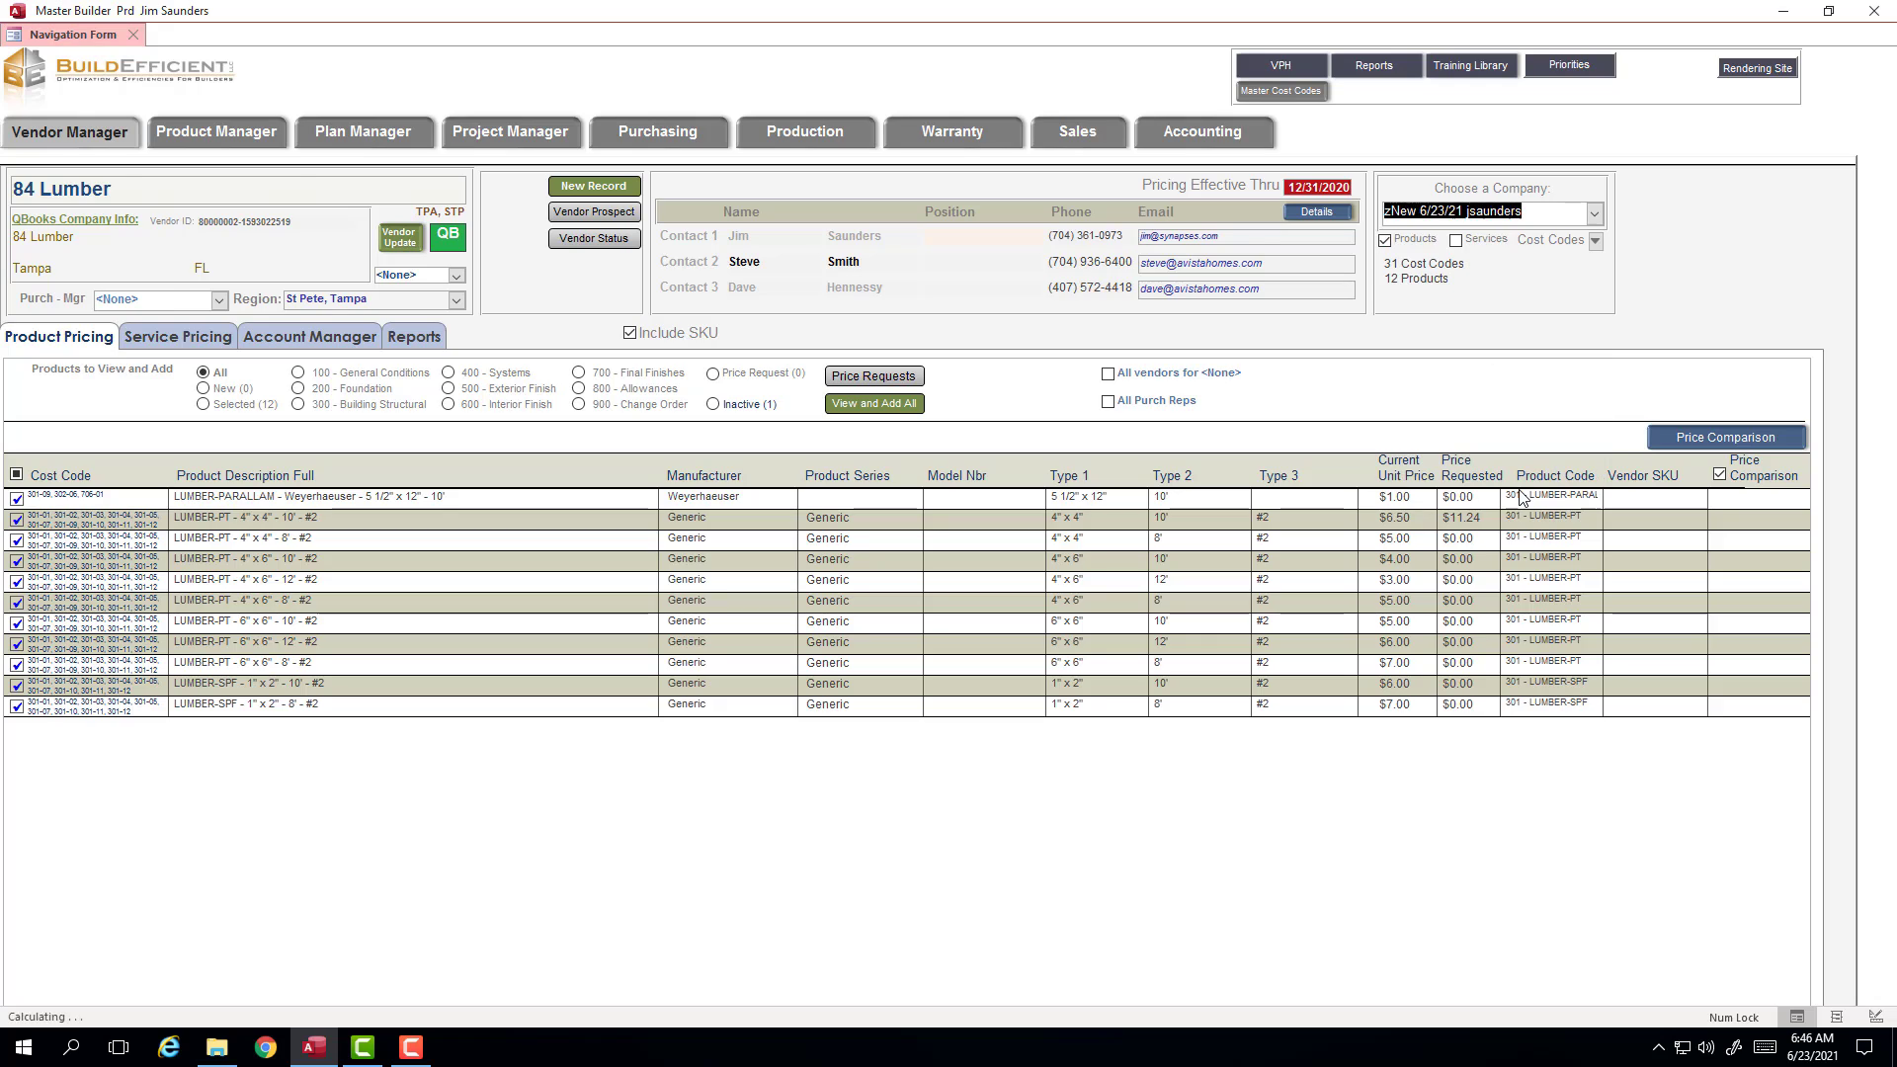
pyautogui.click(1520, 488)
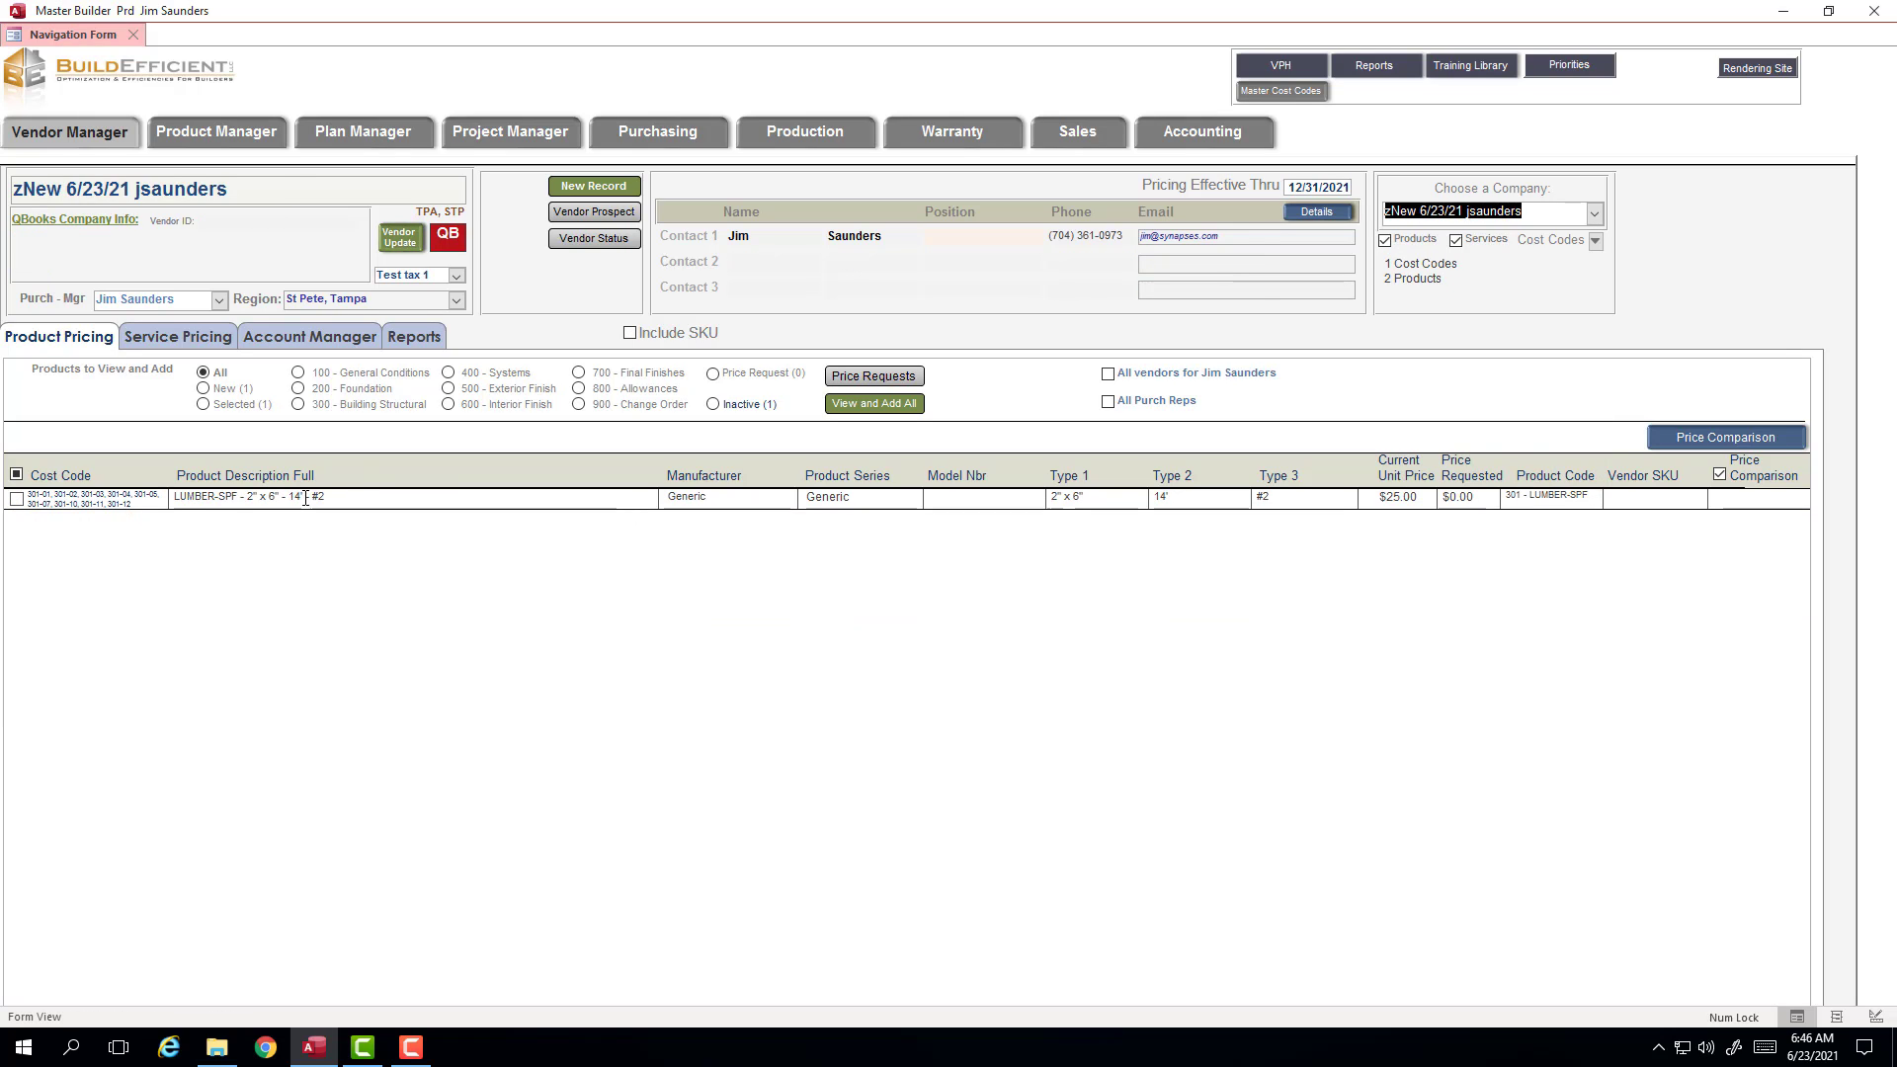
# Step: Inspect the unit price and vendor price comparison for LUMBER-SPF - 2" x 6" - 14' - #2
pyautogui.moveTo(326, 496); pyautogui.dragTo(113, 492)
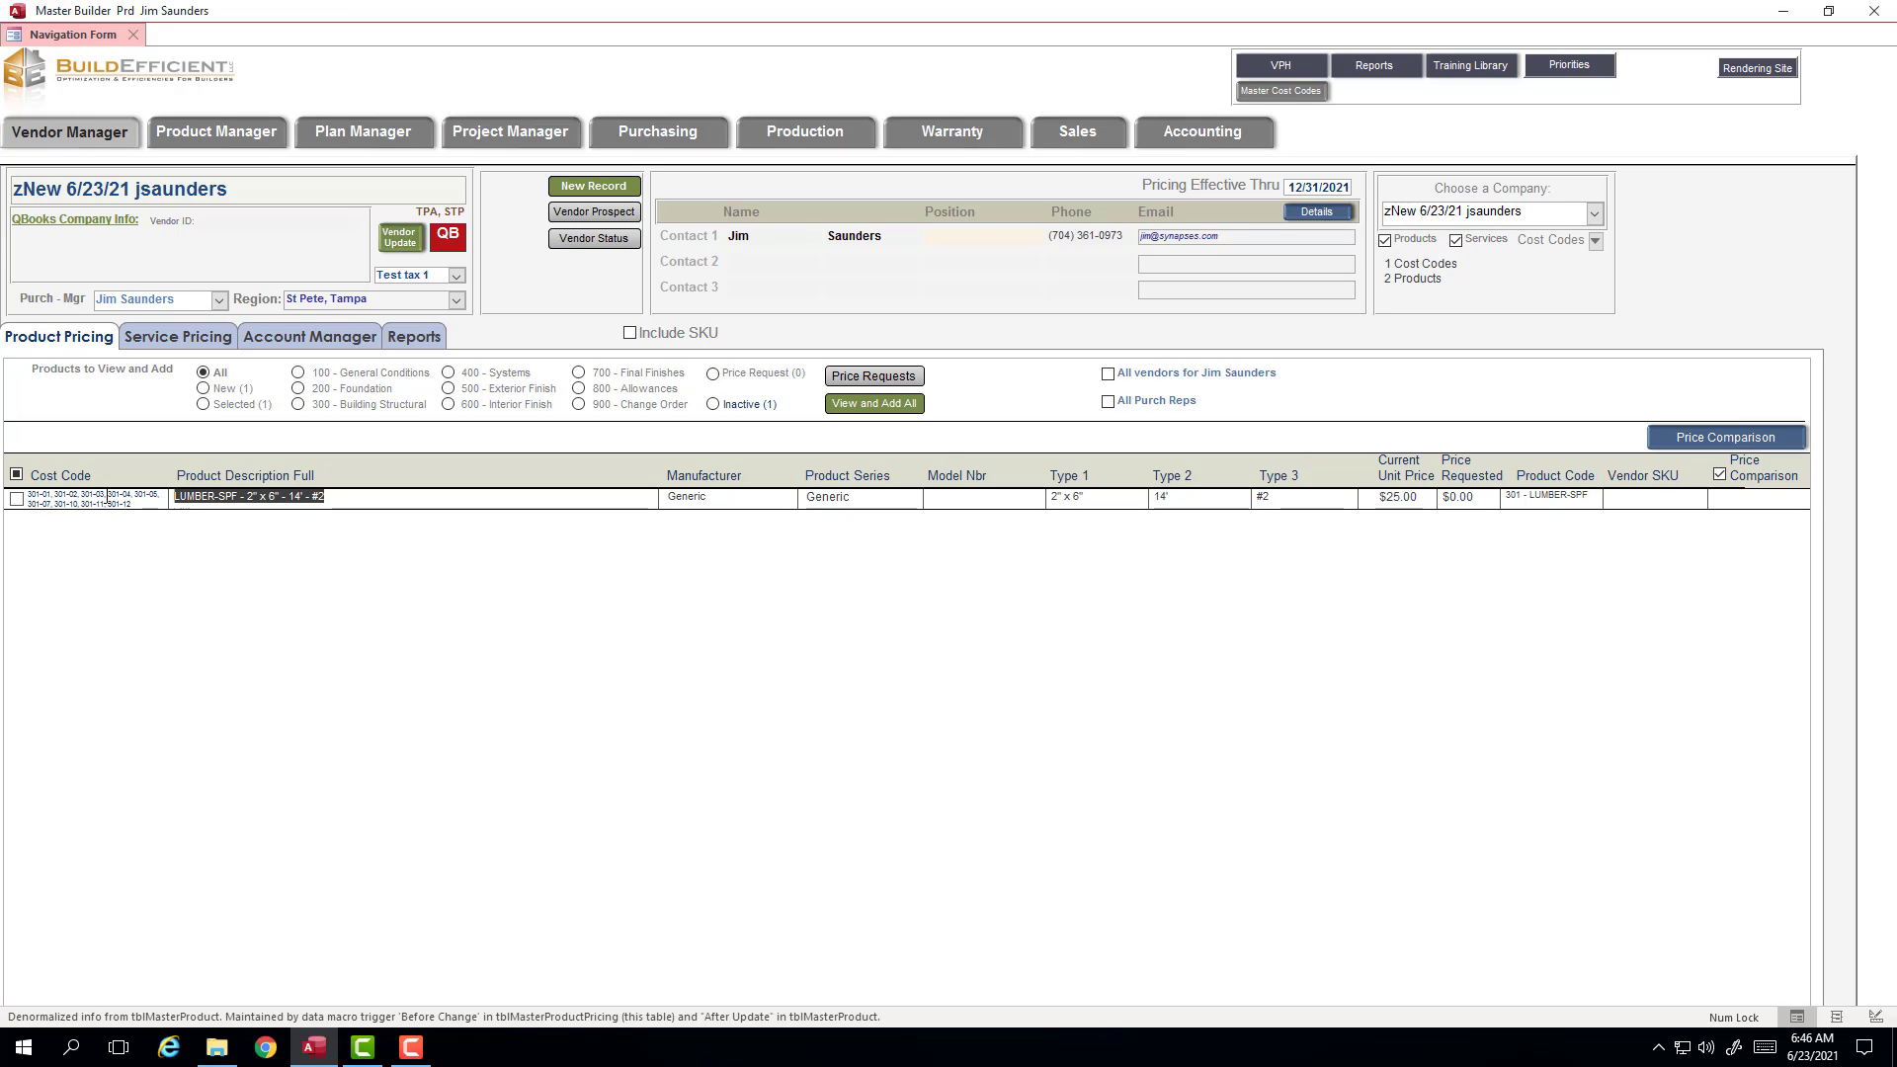
pyautogui.doubleClick(1403, 496)
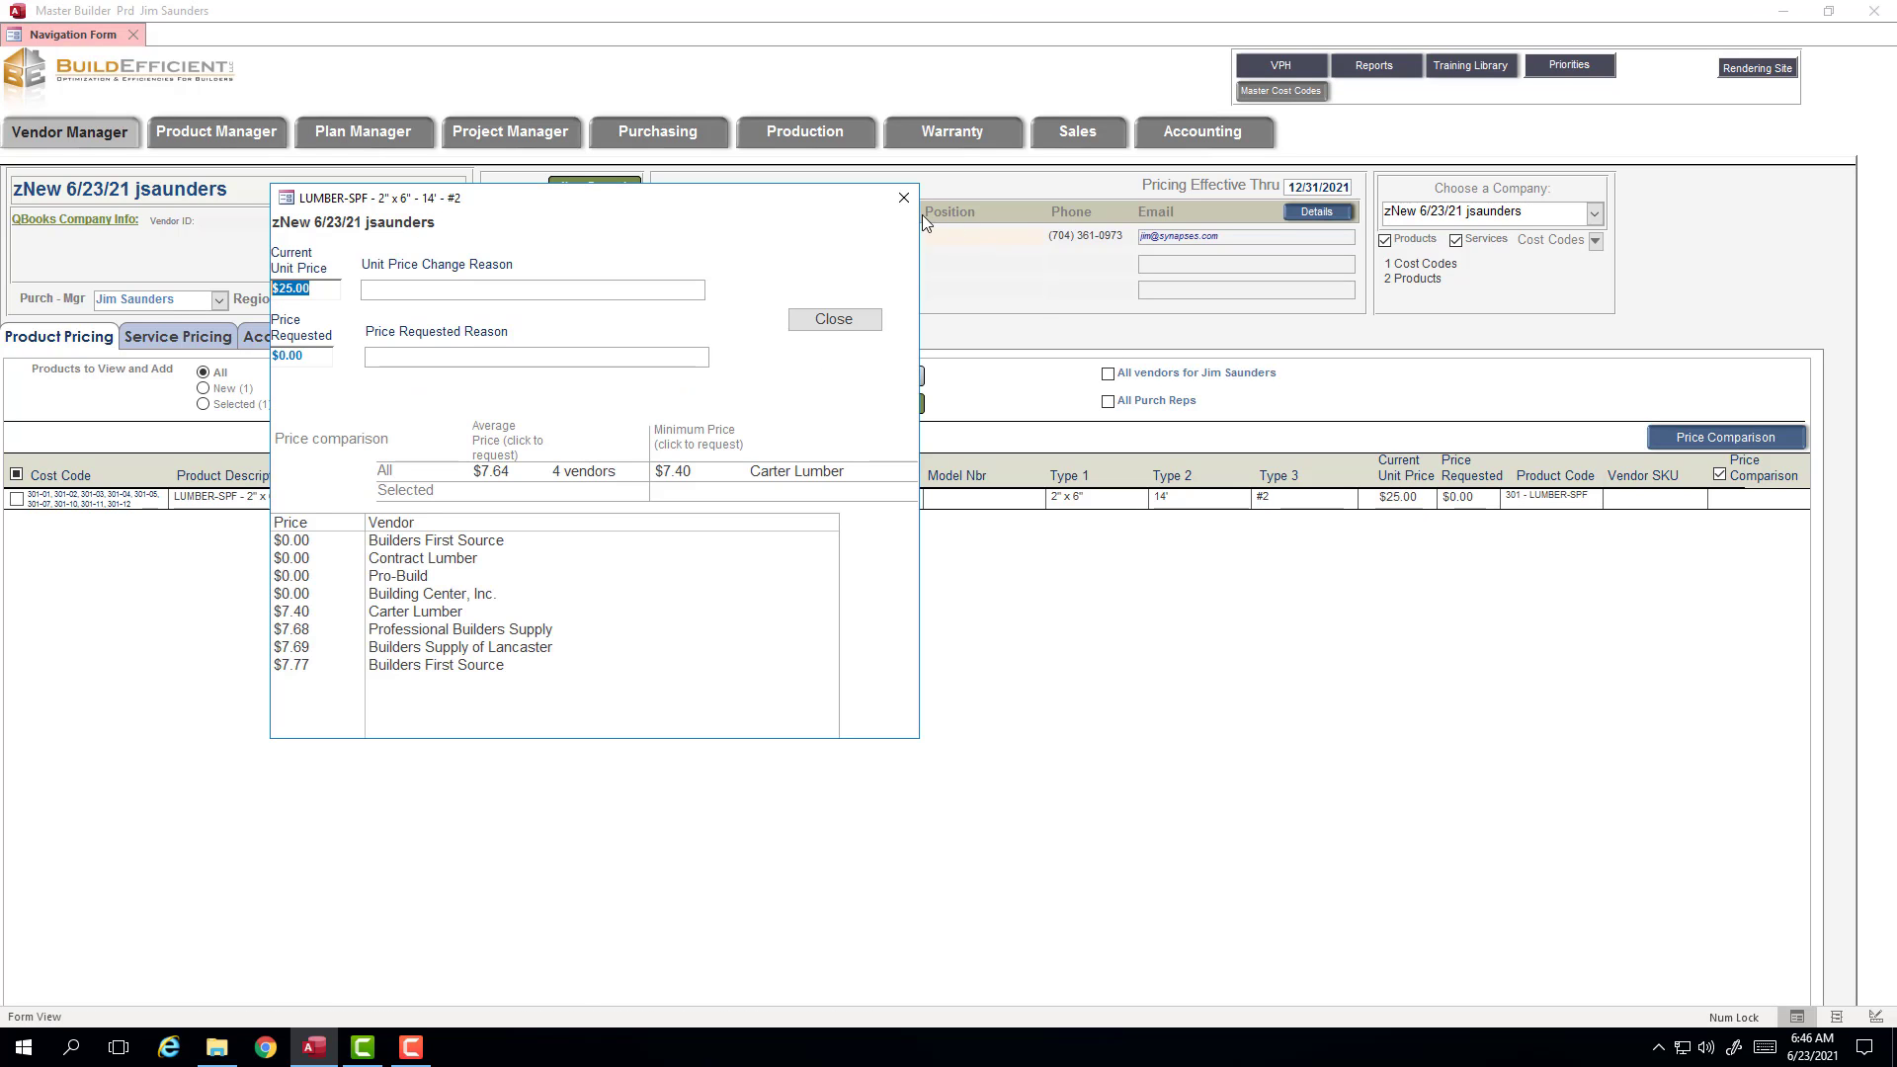
pyautogui.click(903, 197)
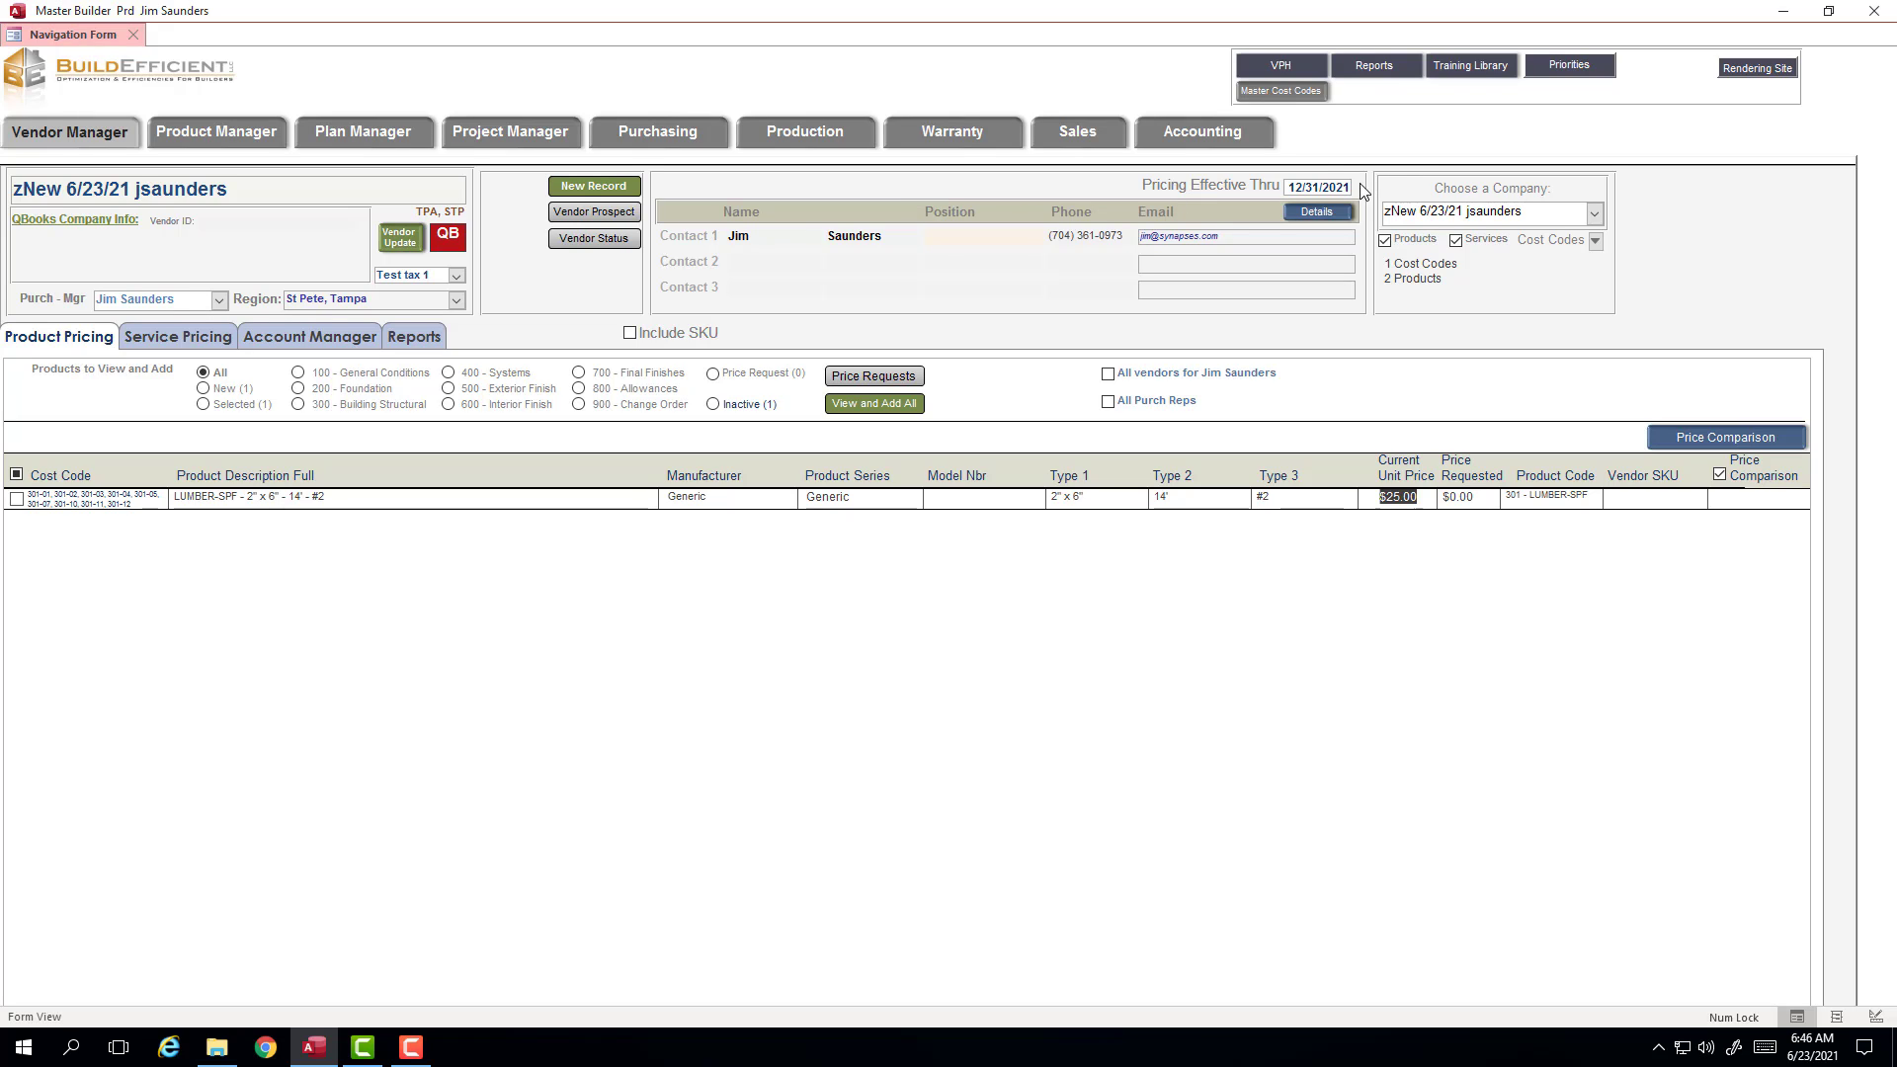
# Step: Review the vendor's setup details, including the first contact's email, and recheck the lumber product's unit price details
pyautogui.click(1321, 187)
pyautogui.click(1314, 212)
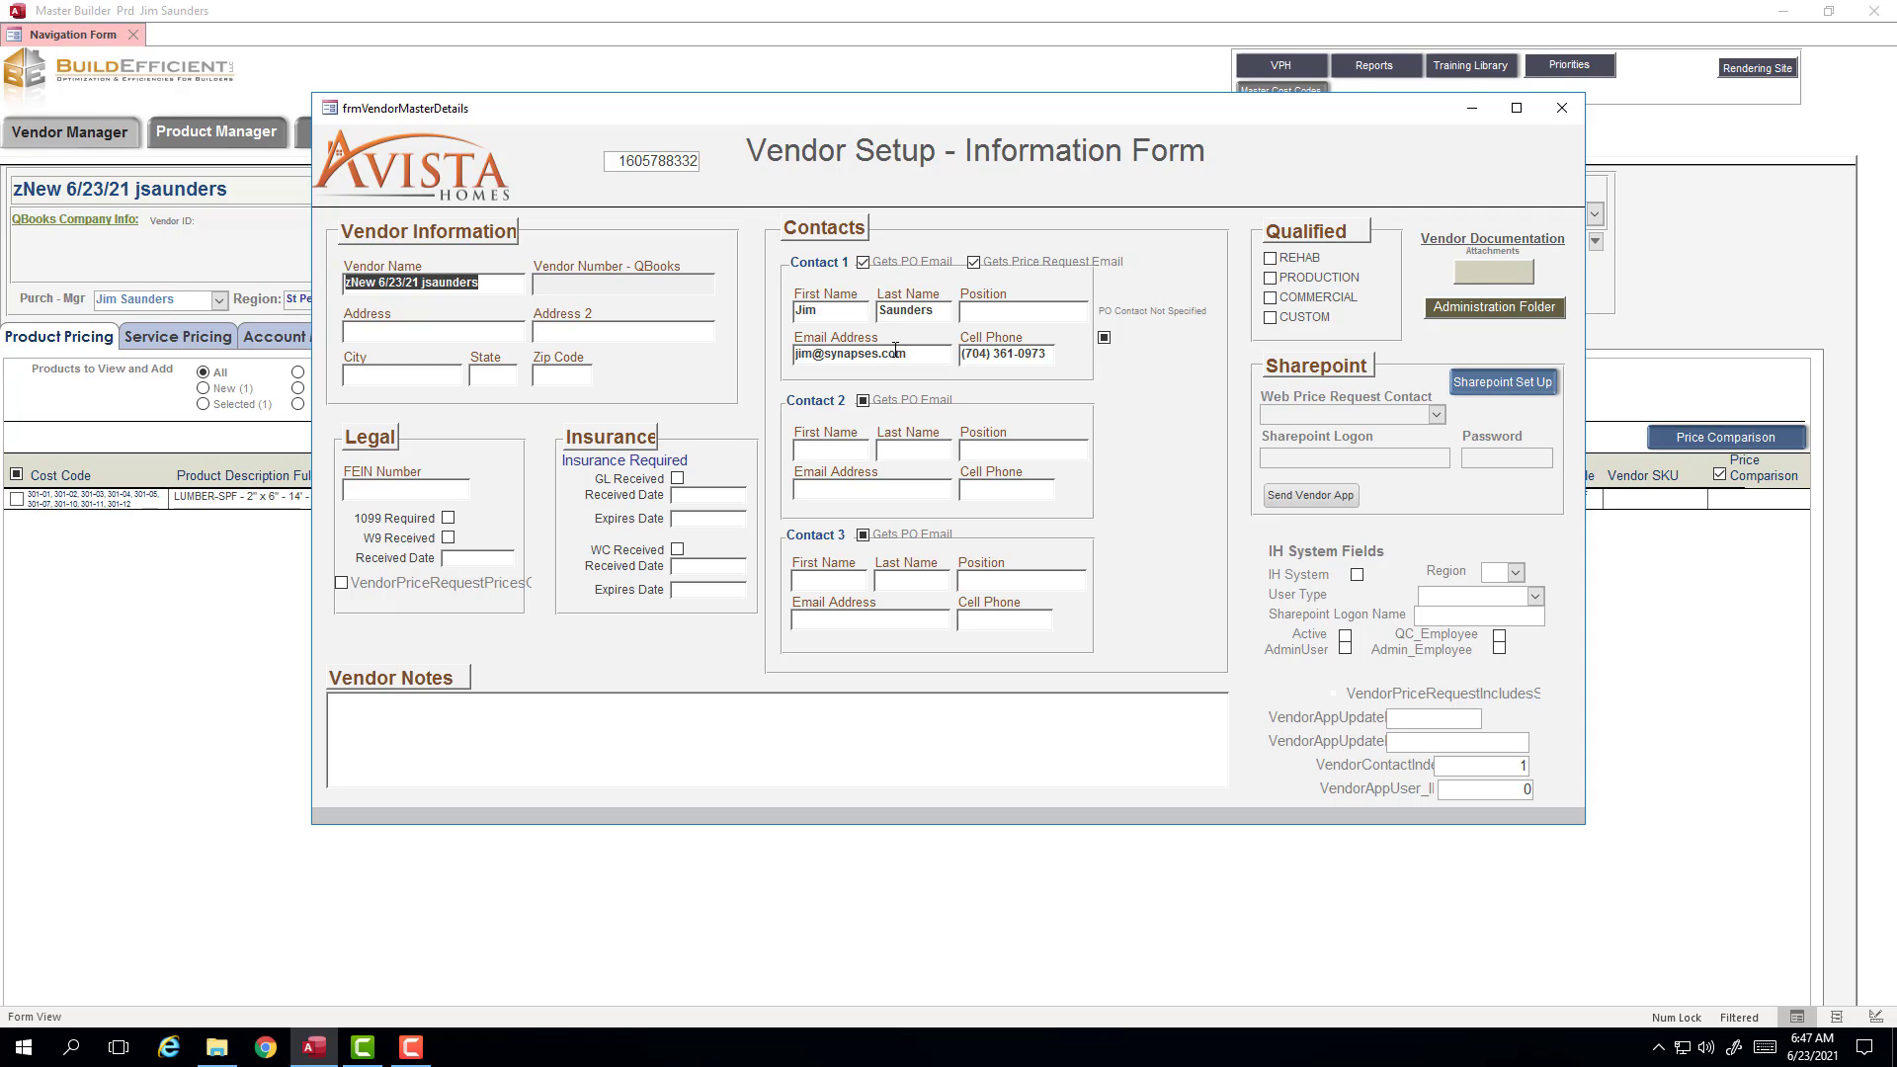
pyautogui.moveTo(901, 353); pyautogui.dragTo(786, 354)
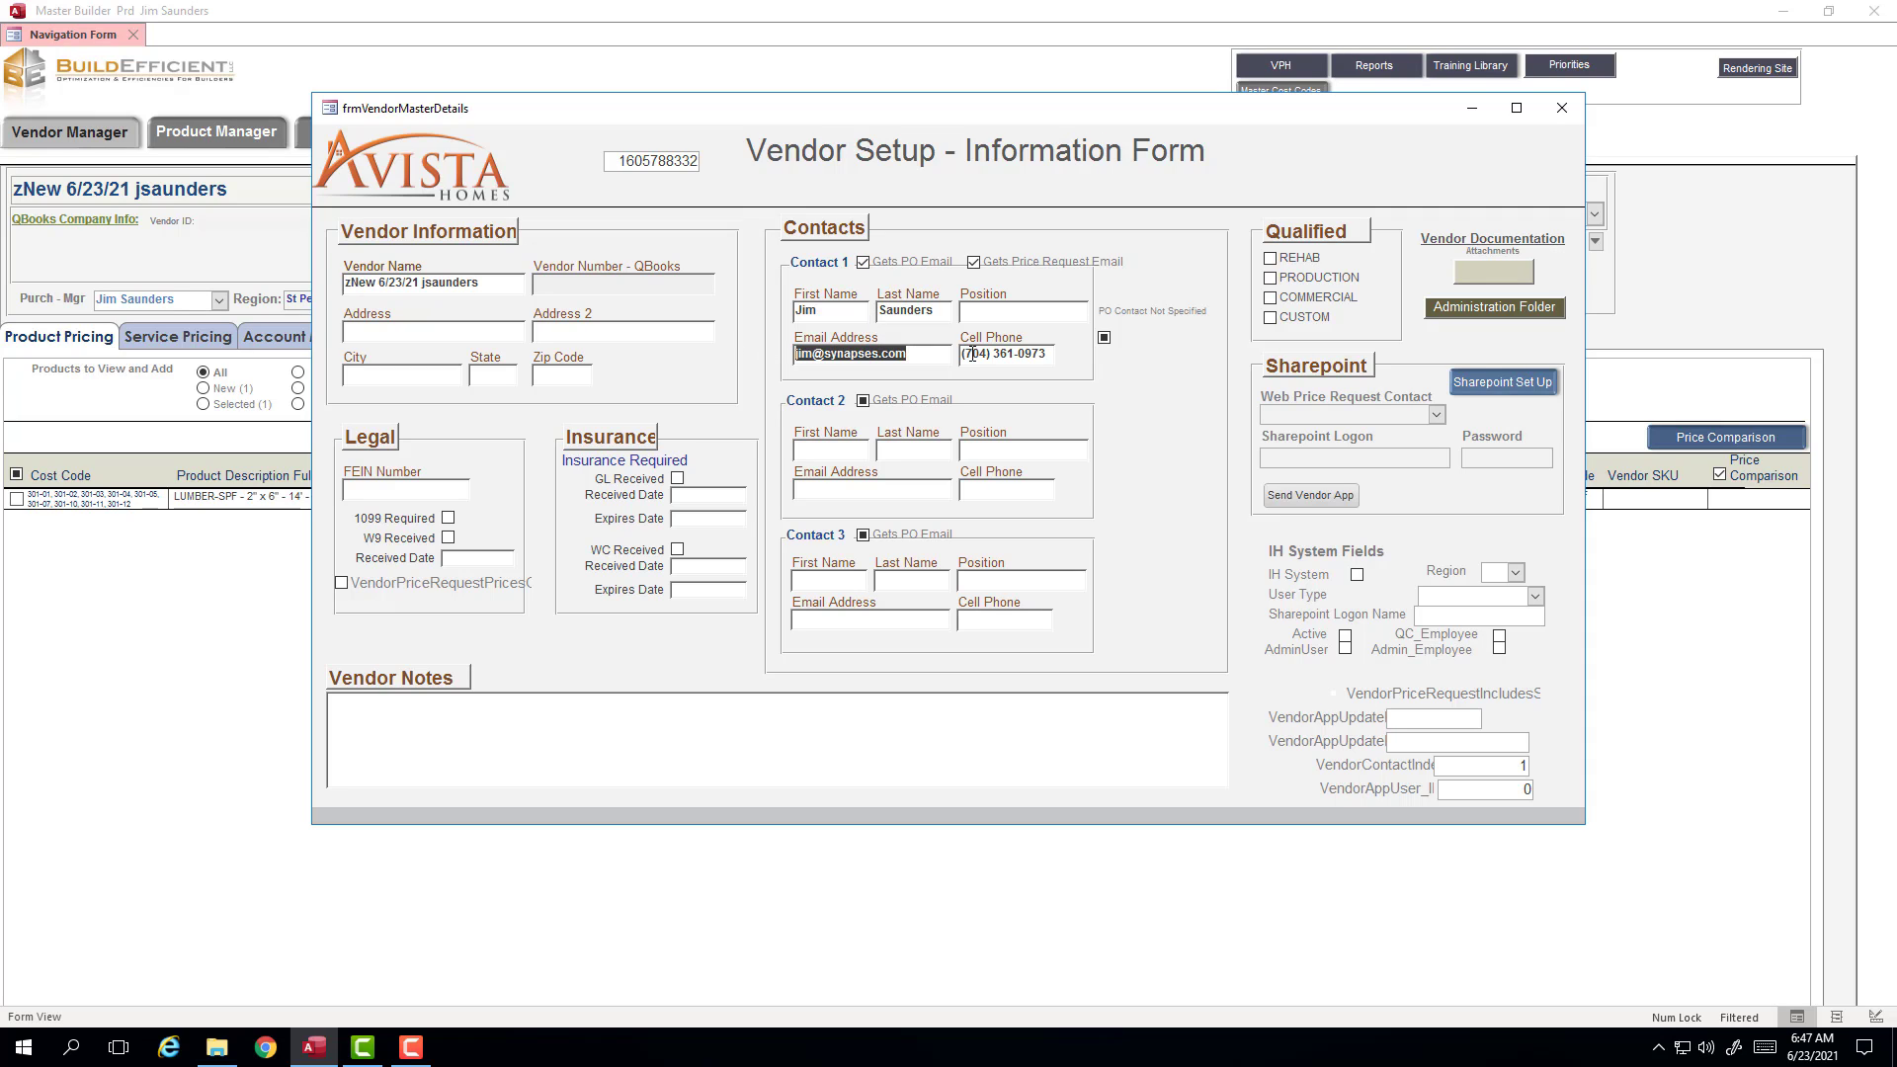
pyautogui.click(1547, 116)
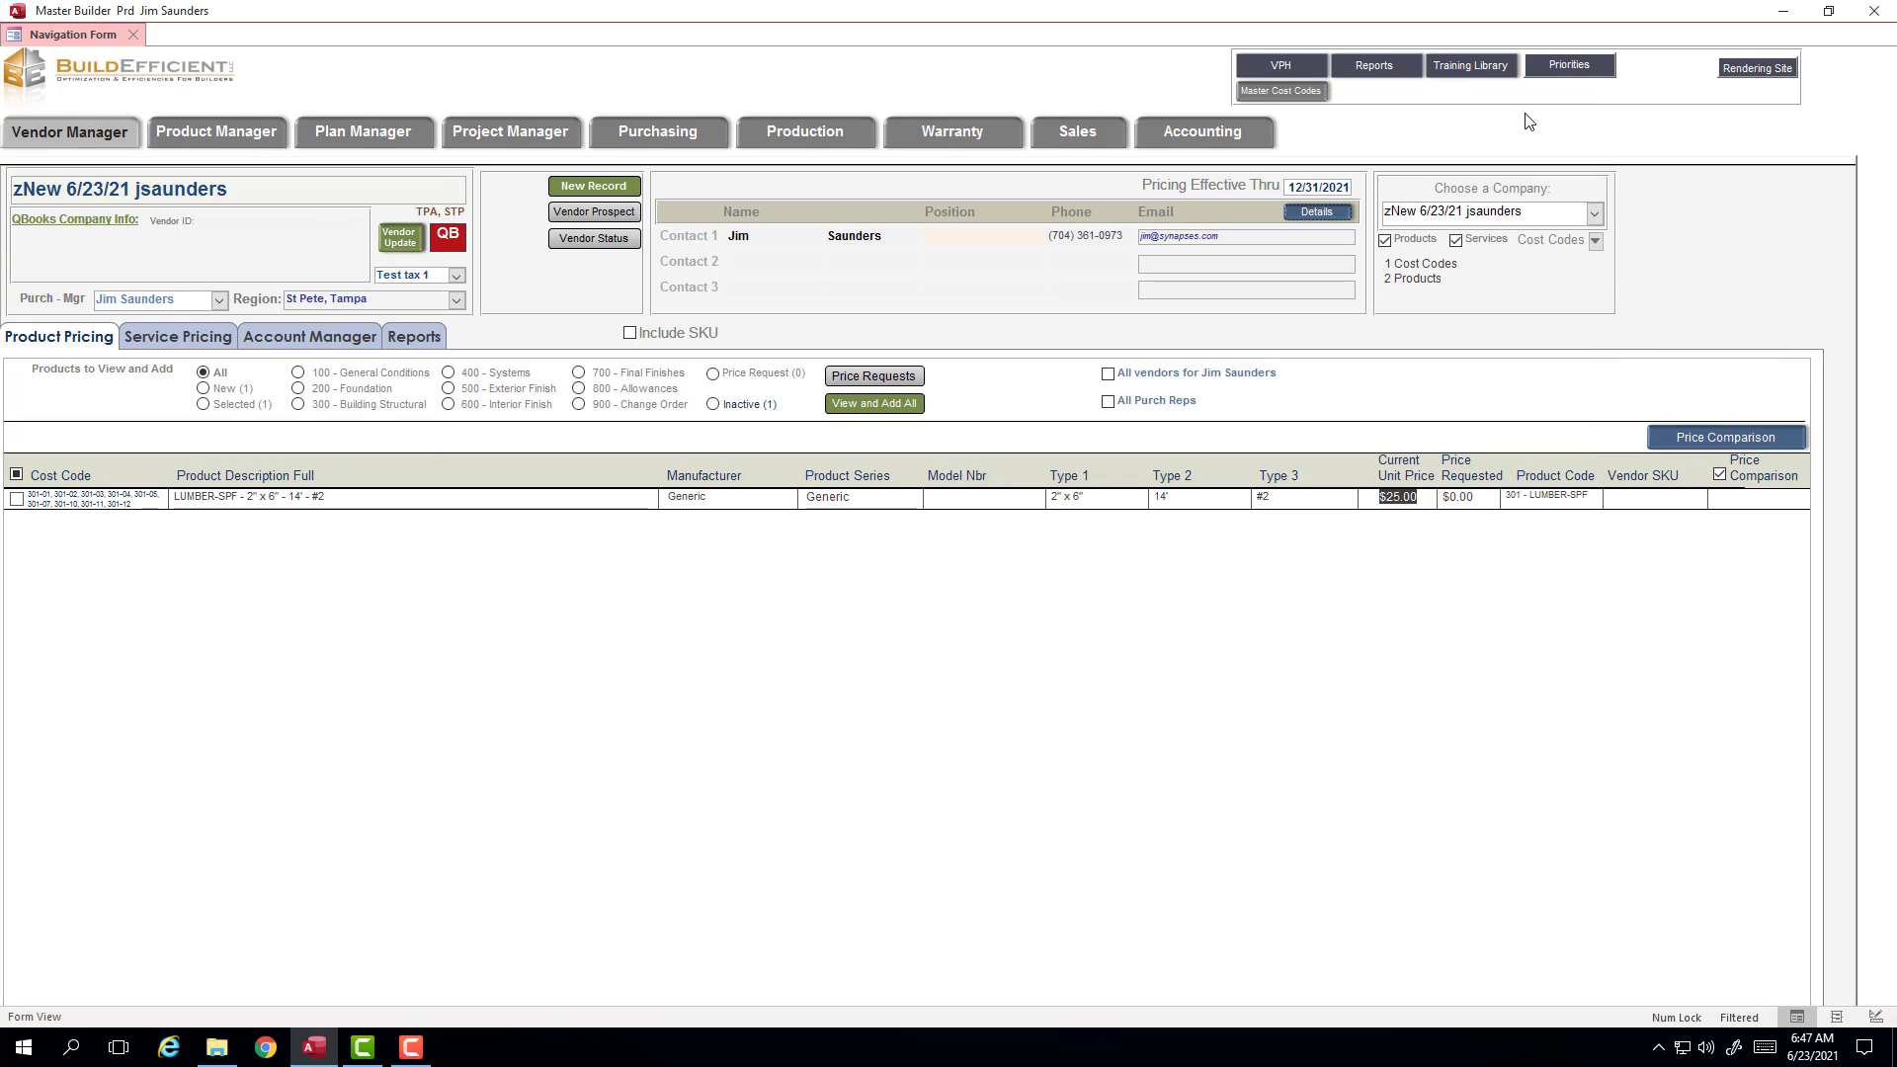
pyautogui.doubleClick(1408, 495)
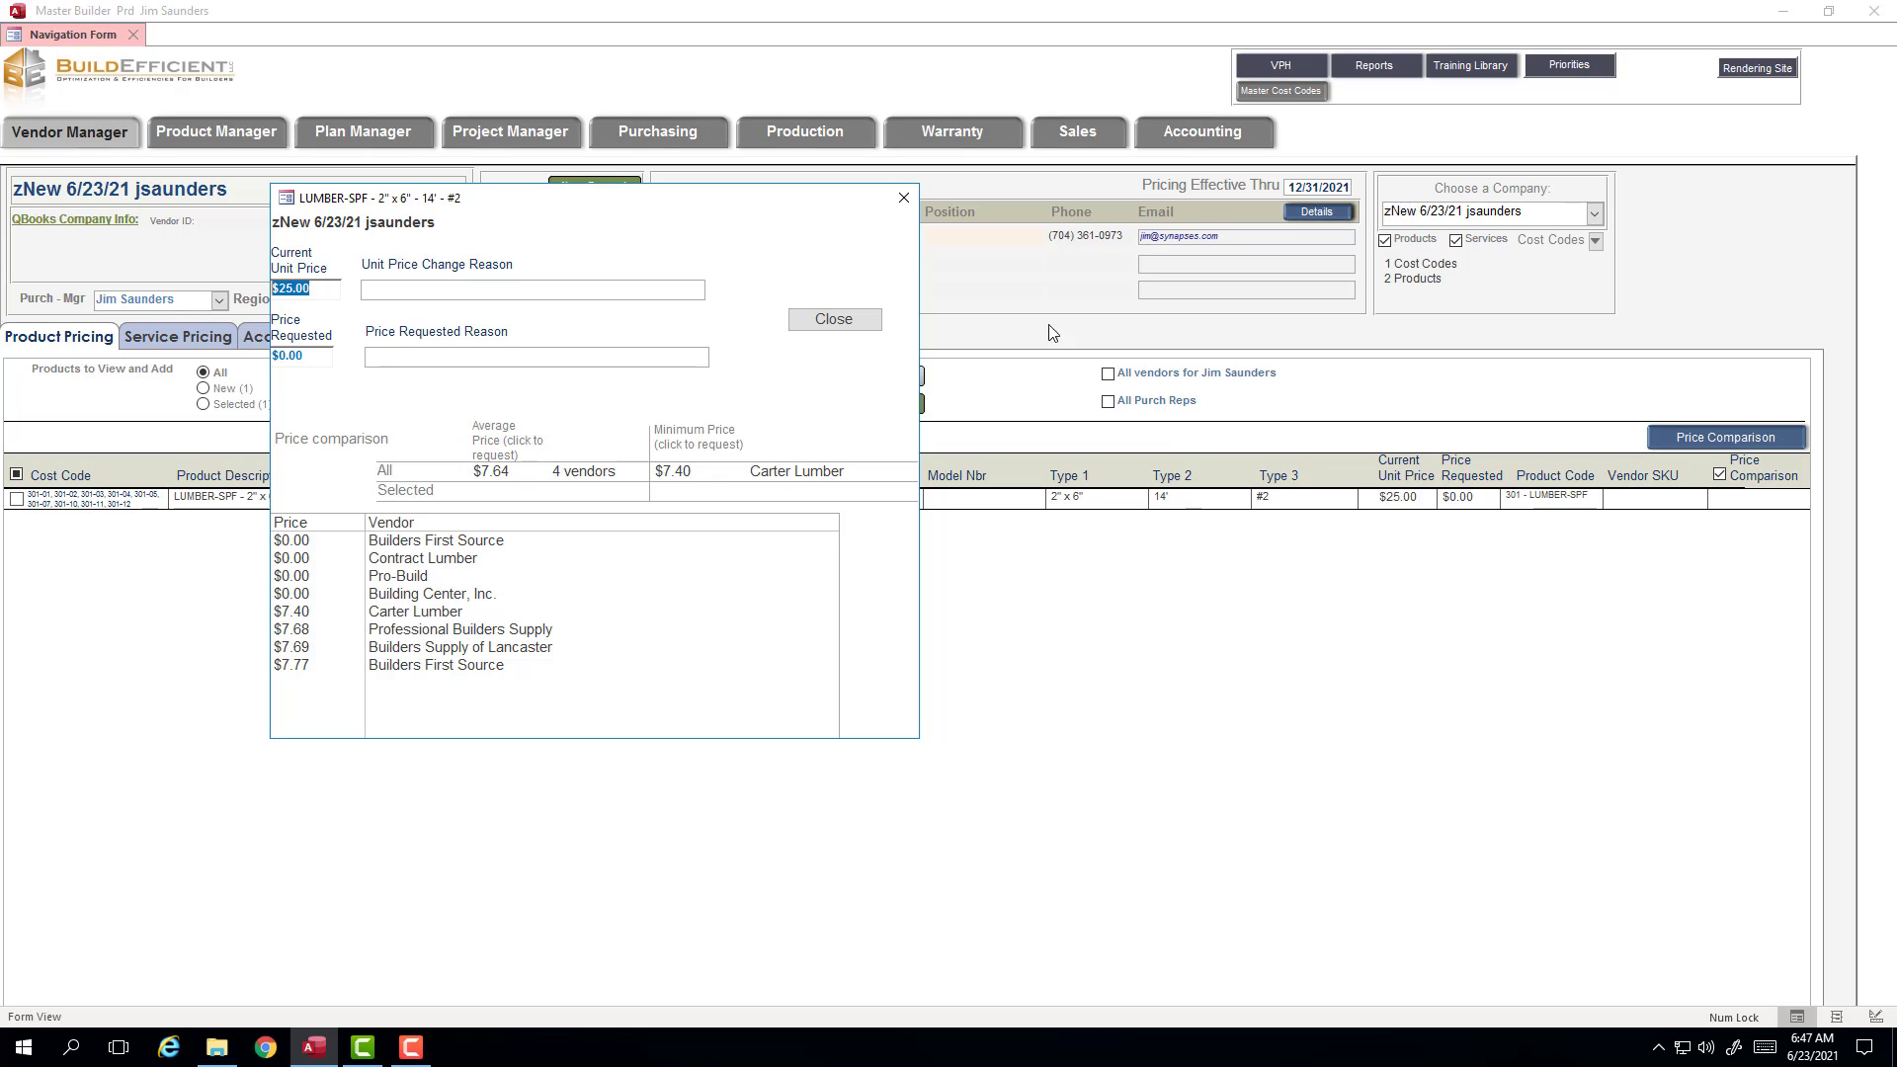
pyautogui.click(901, 194)
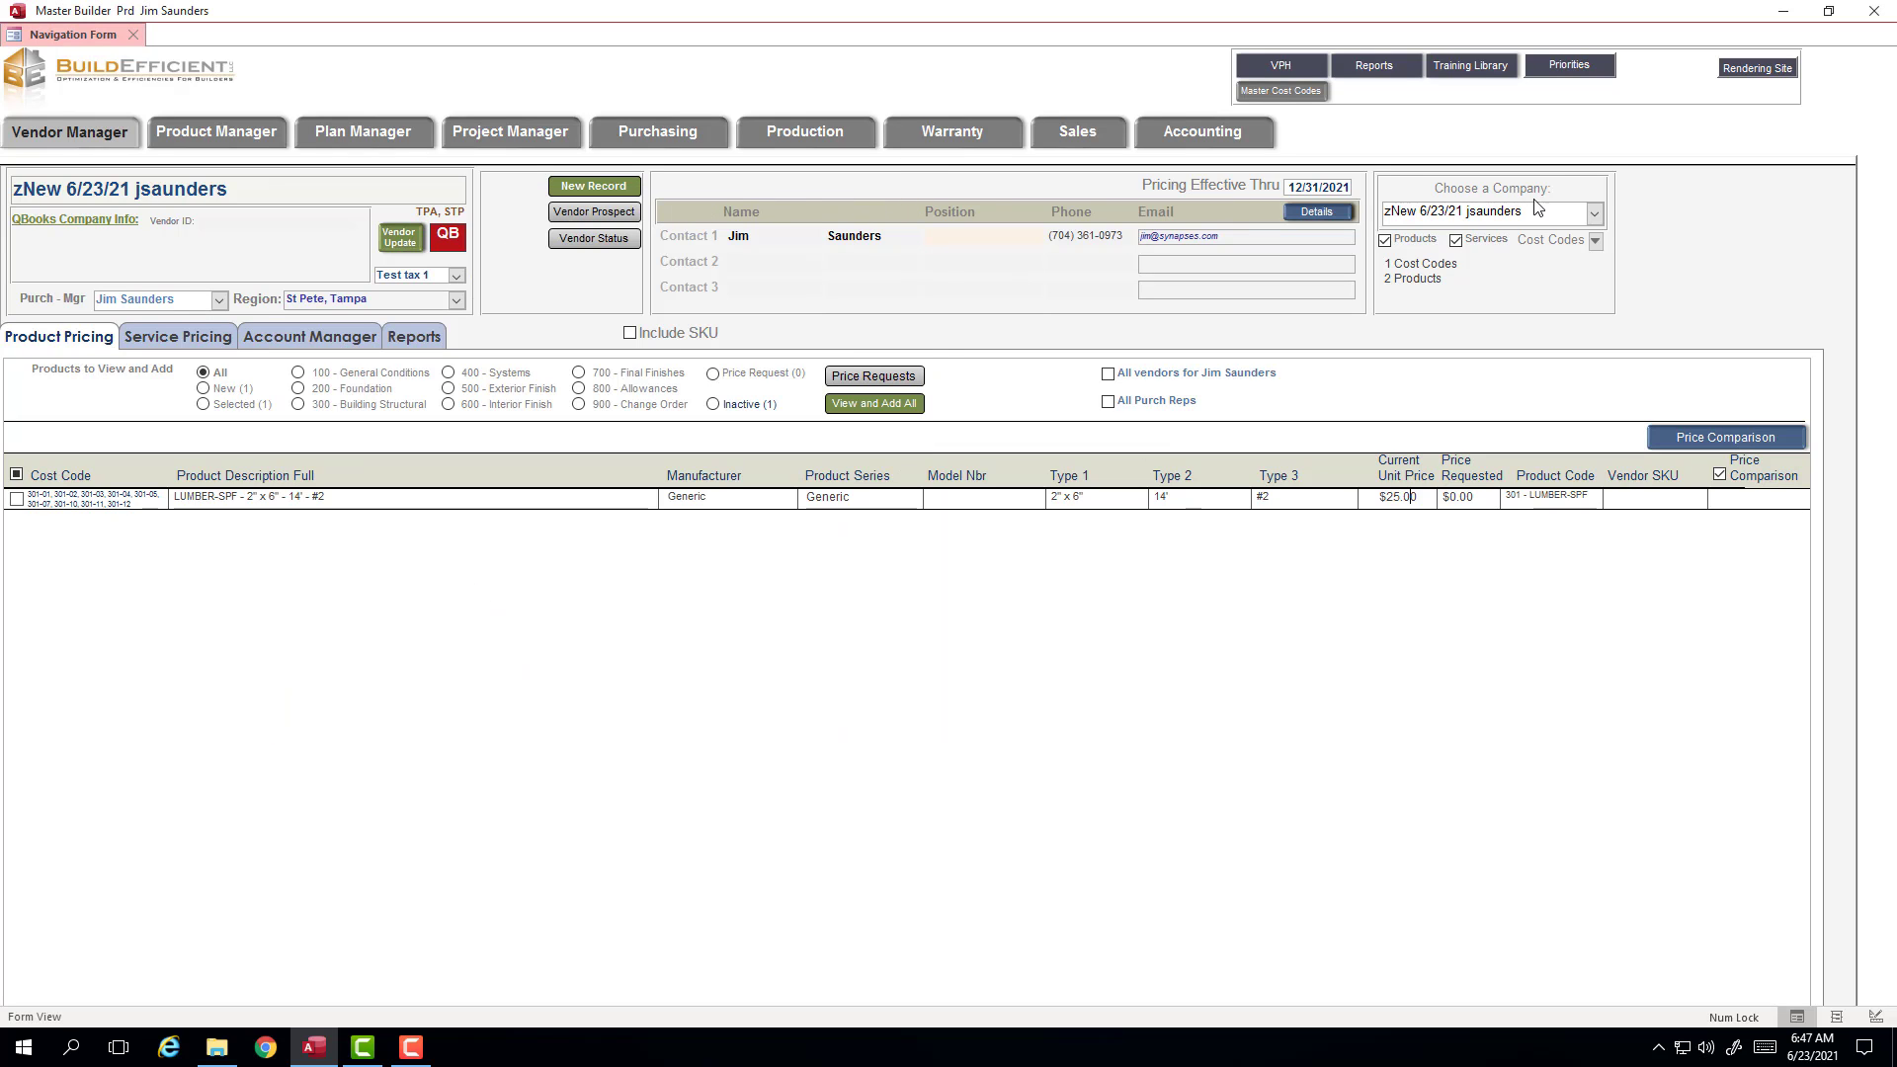
# Step: Check which regions are assigned to the vendor, leaving the selection without applying any change
pyautogui.click(456, 276)
pyautogui.click(461, 314)
pyautogui.click(453, 300)
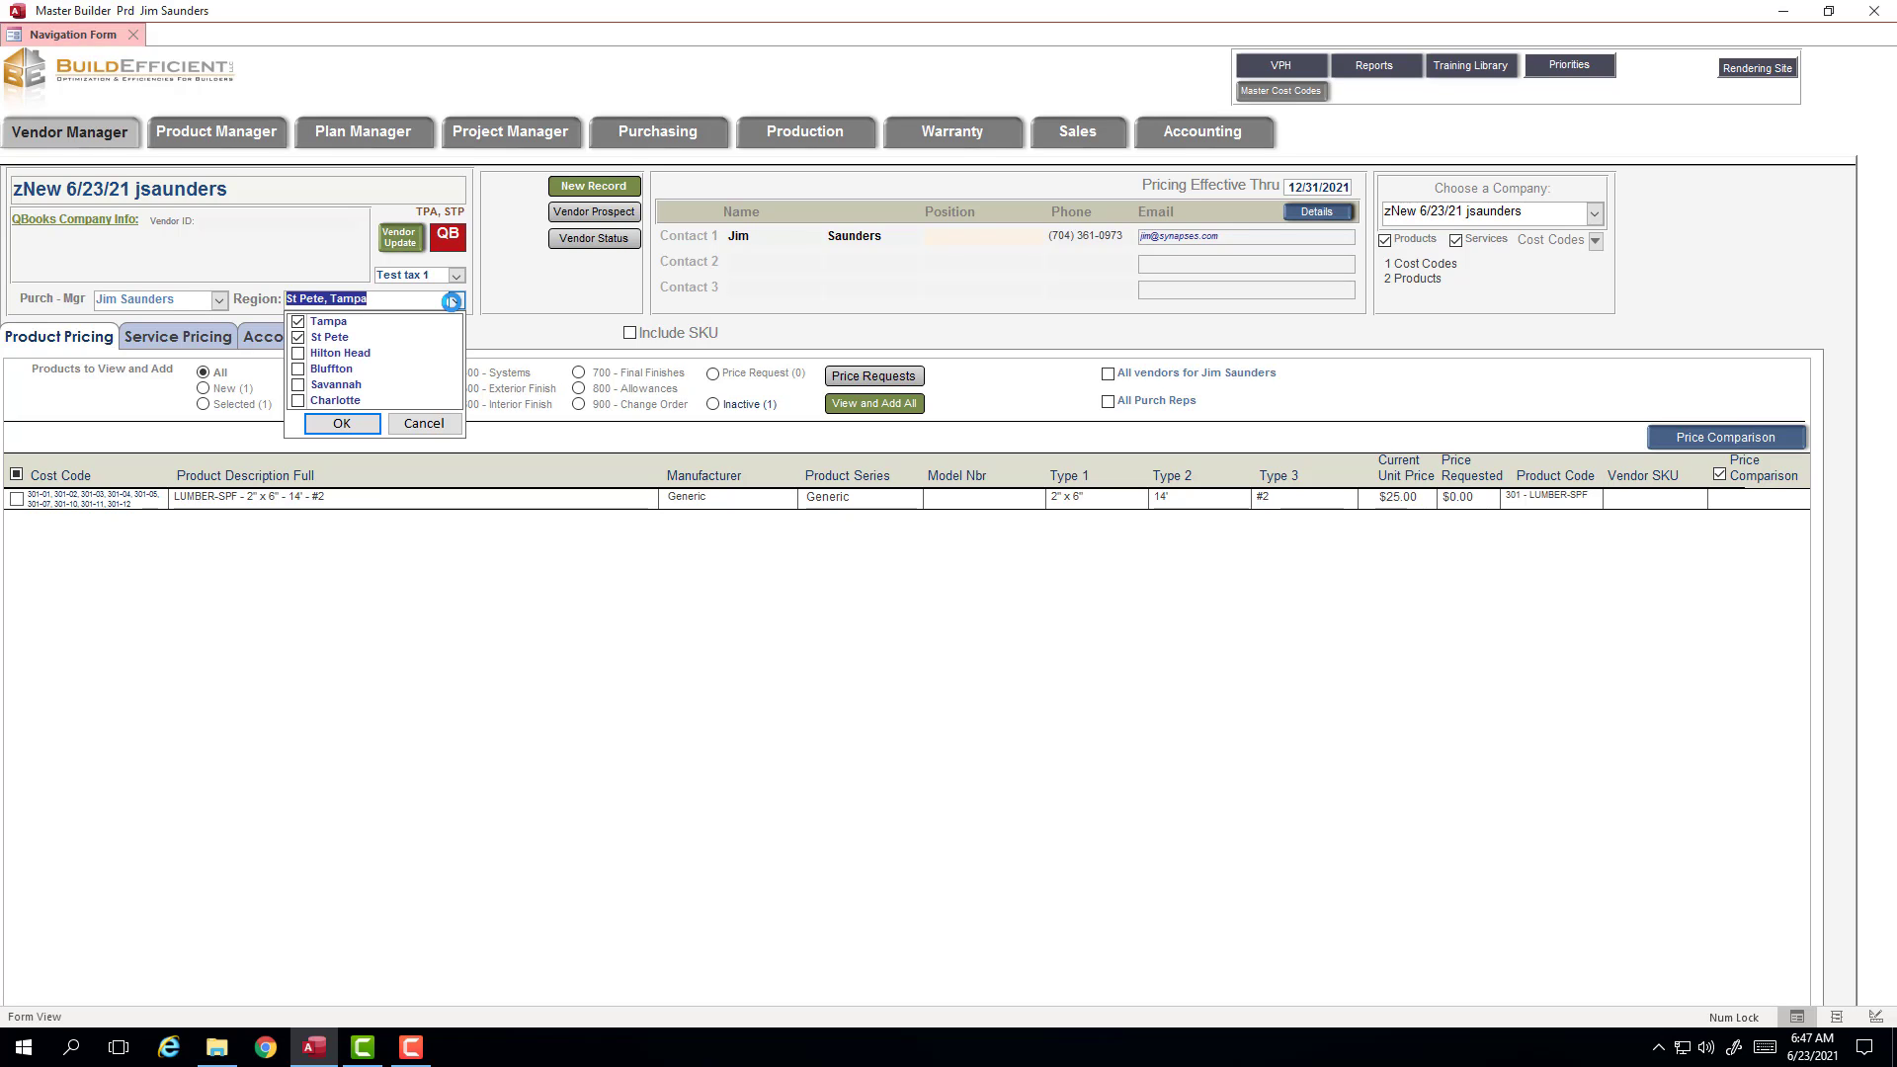
pyautogui.click(297, 336)
pyautogui.click(426, 426)
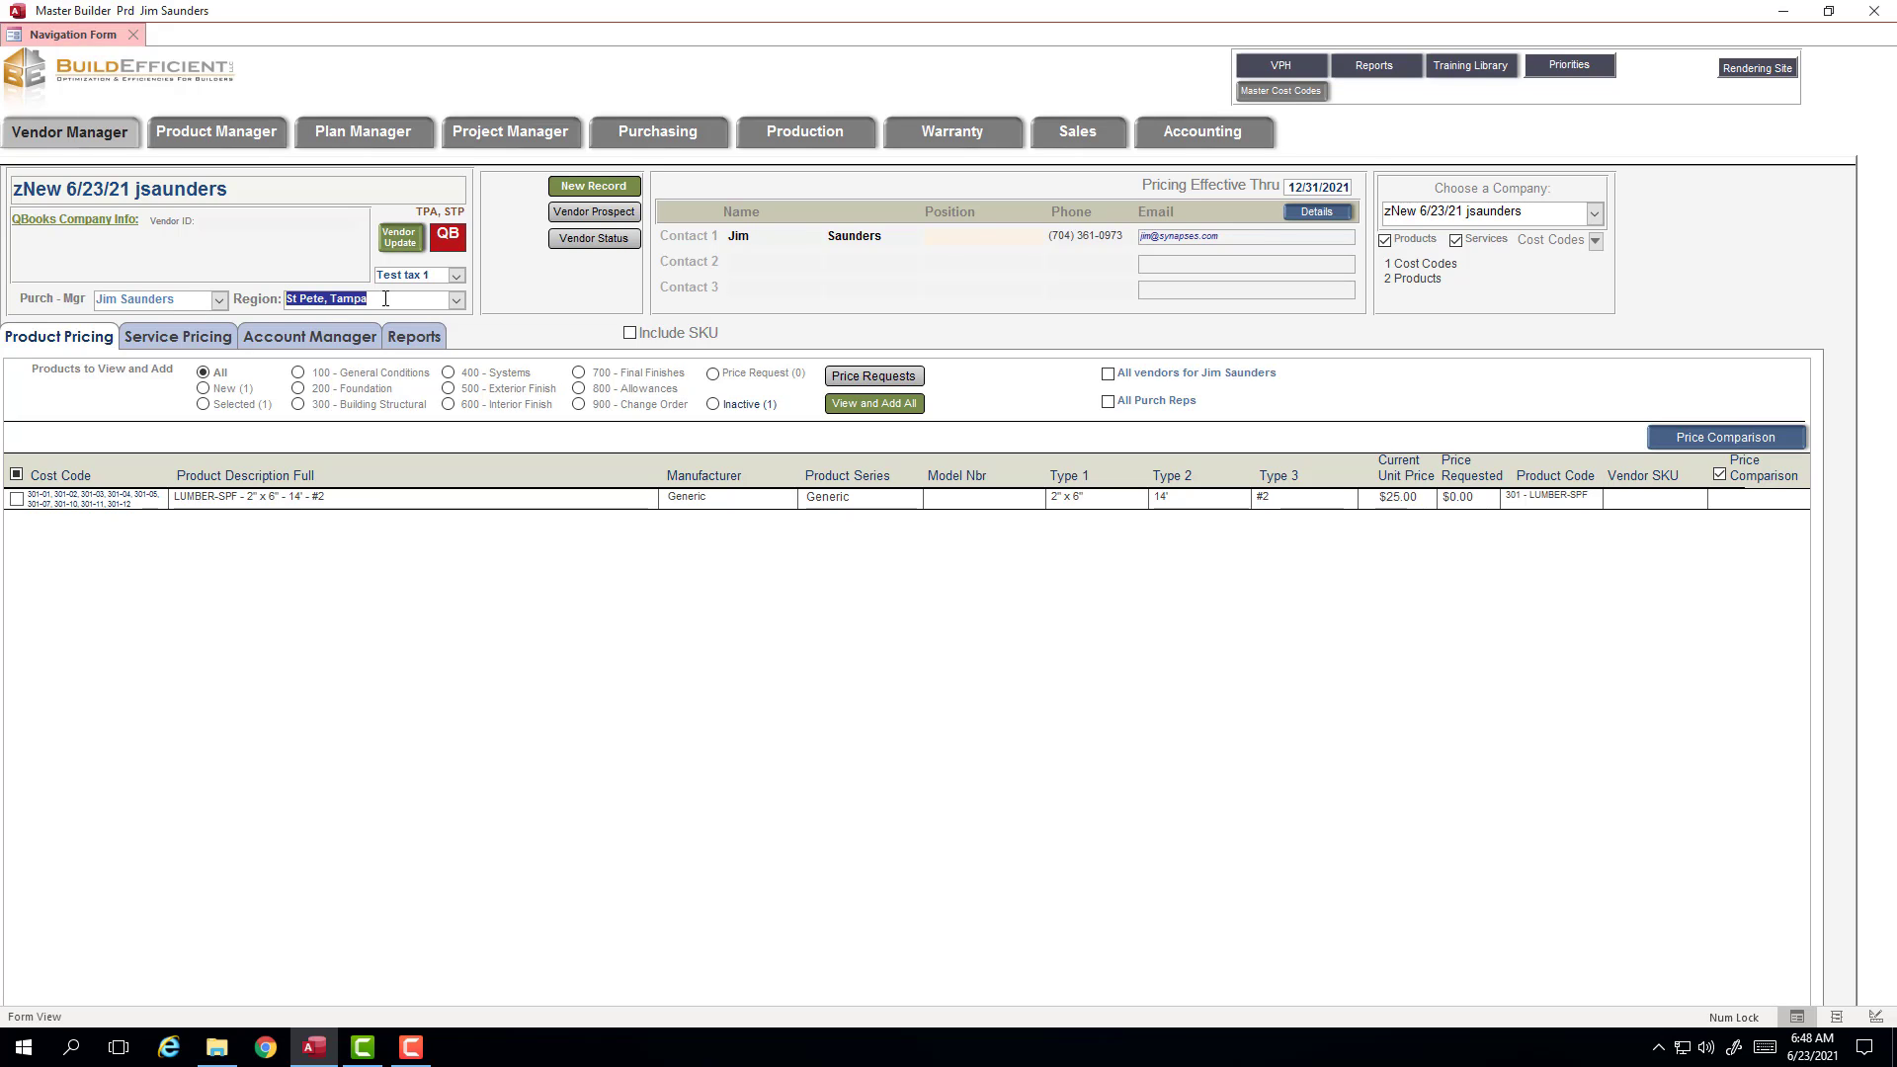
# Step: Select Test tax 1 (8.00%) as the vendor's tax rate
pyautogui.click(1308, 187)
pyautogui.click(455, 277)
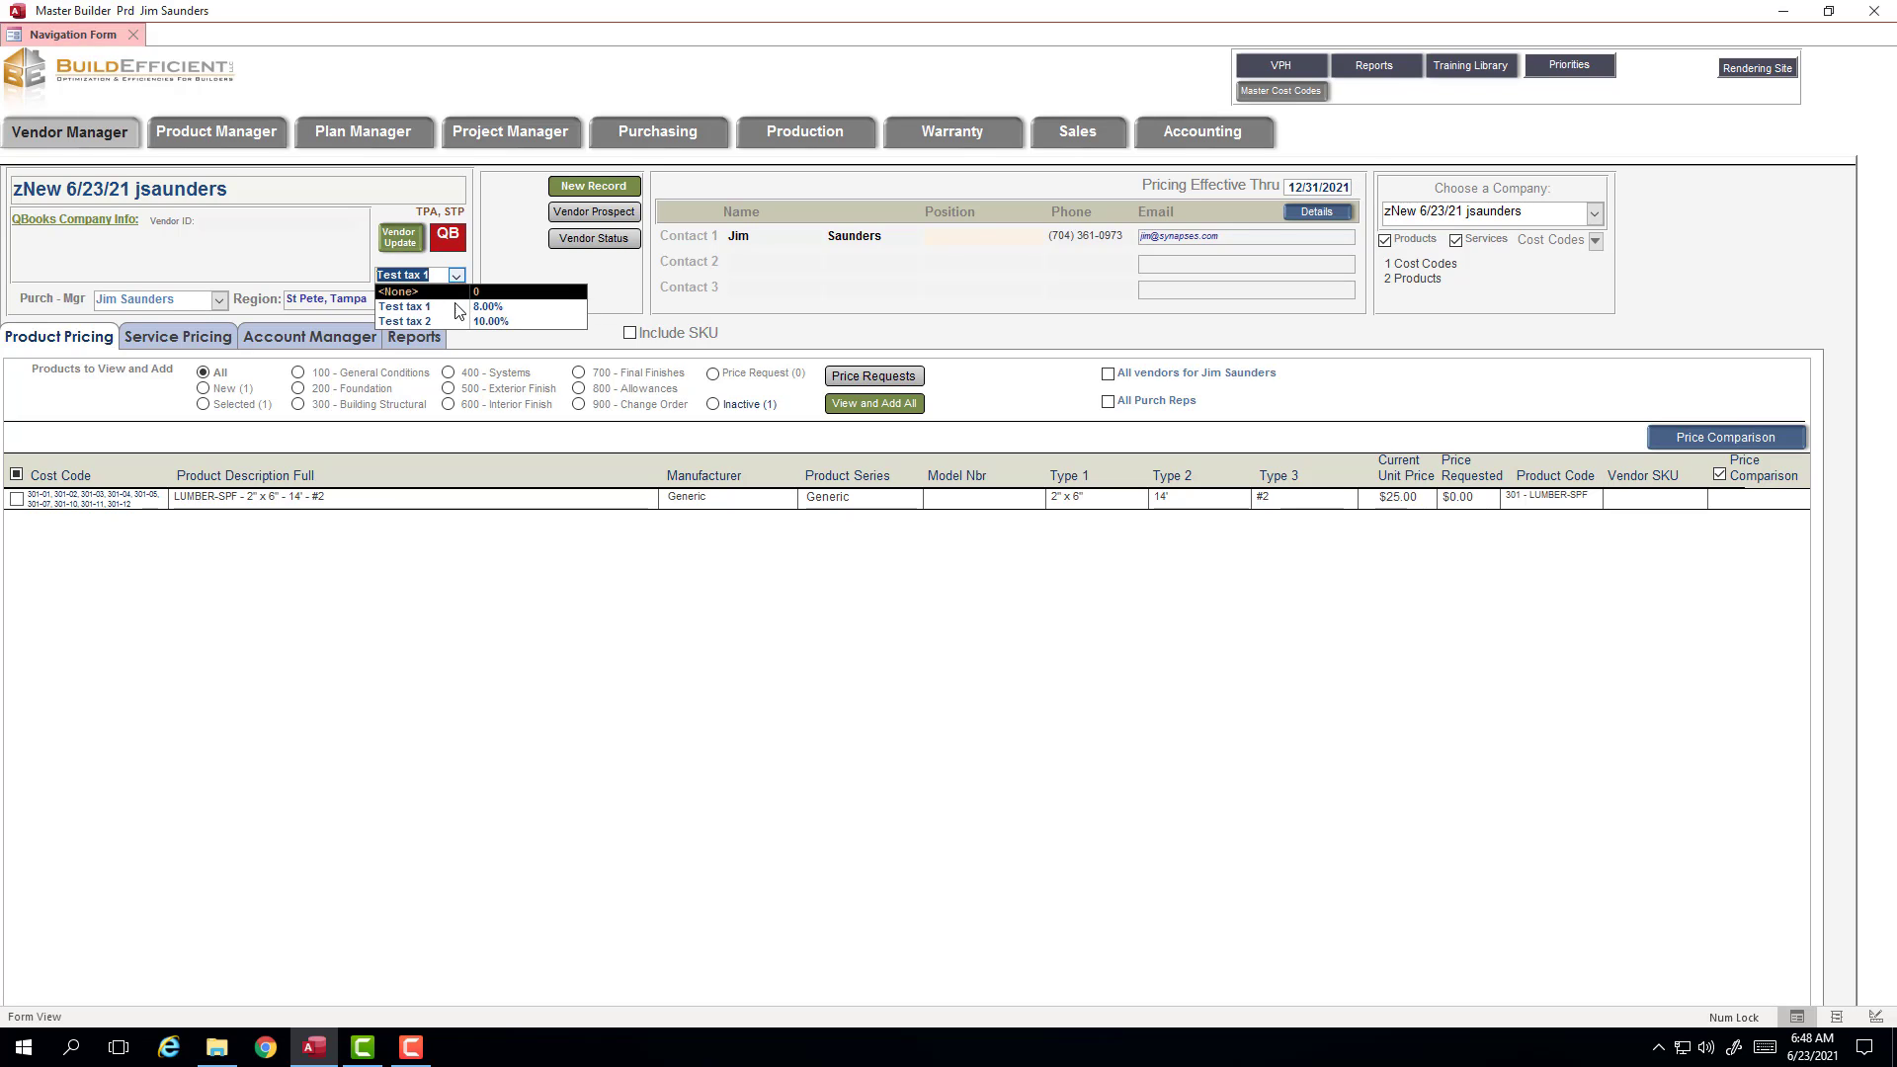
pyautogui.click(459, 307)
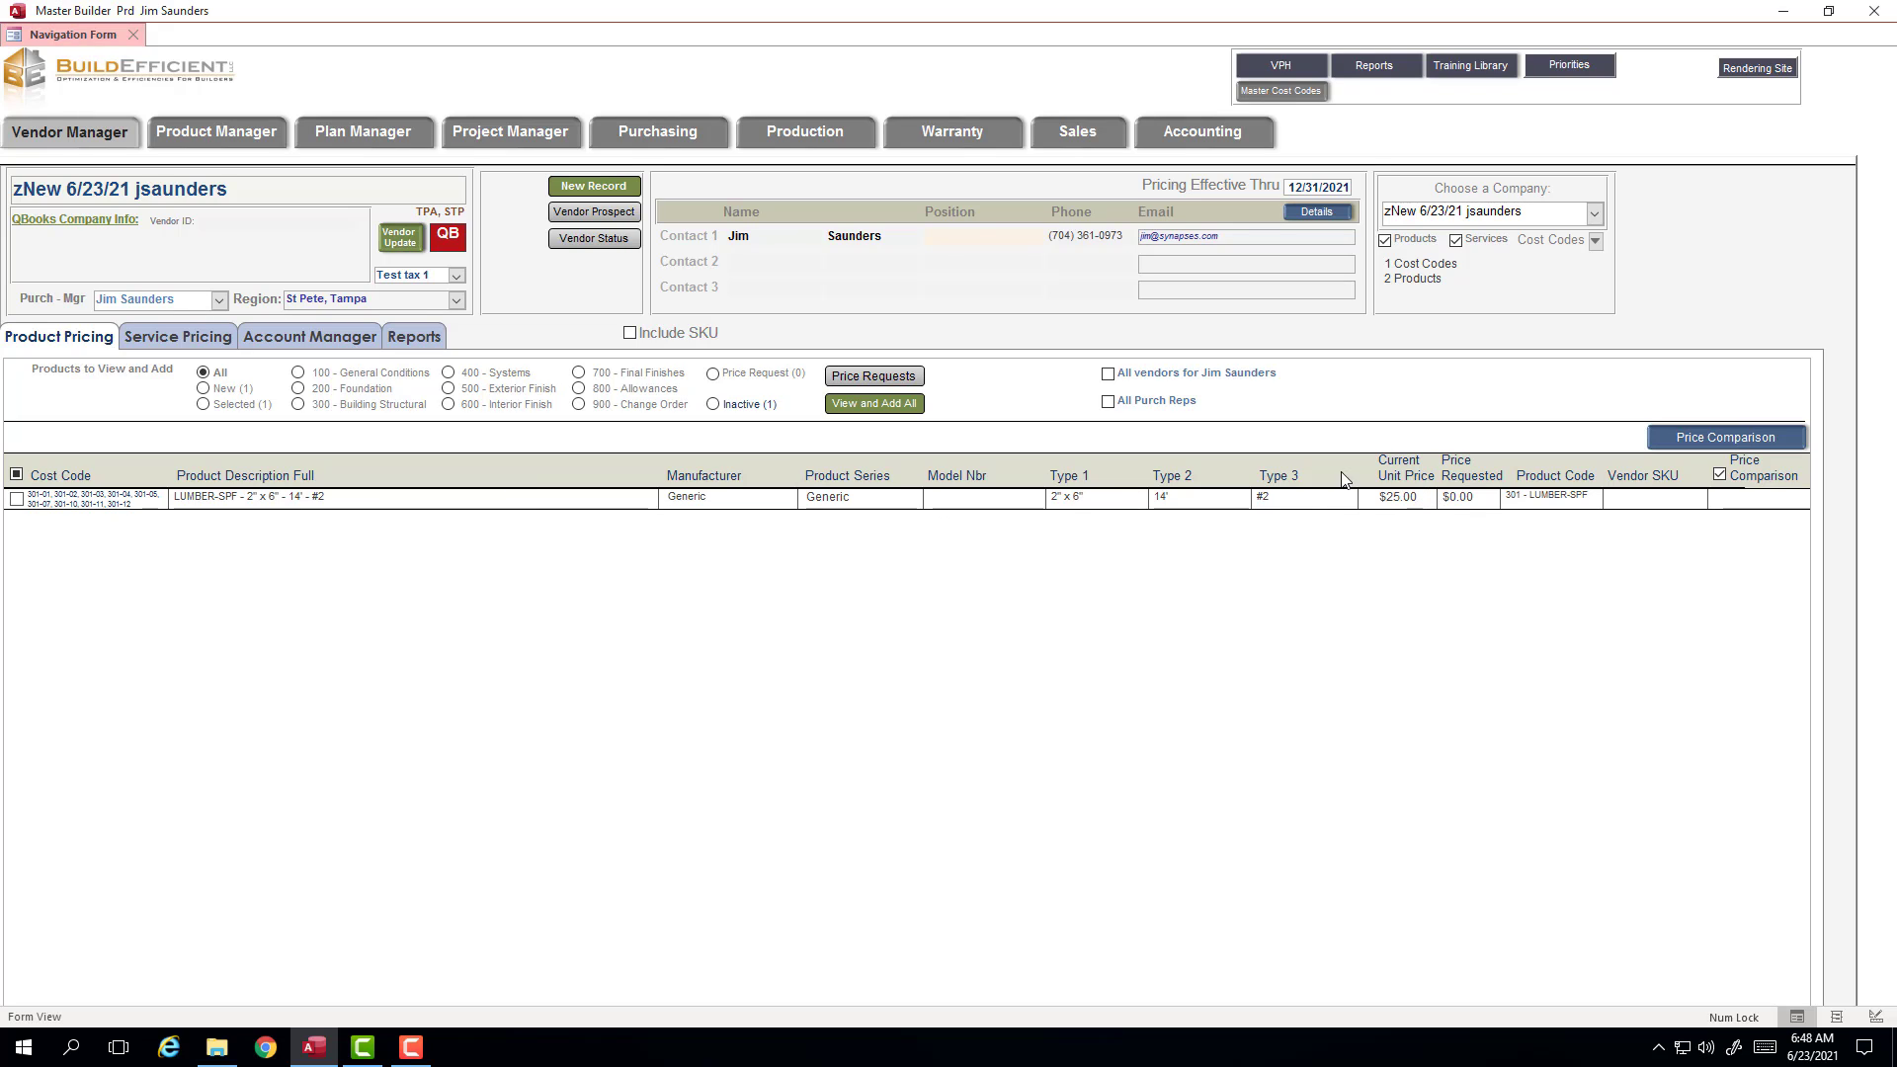
# Step: Check the product and approval for cost code 301-07 Roof Framing Material on the Aviator plan
pyautogui.click(352, 135)
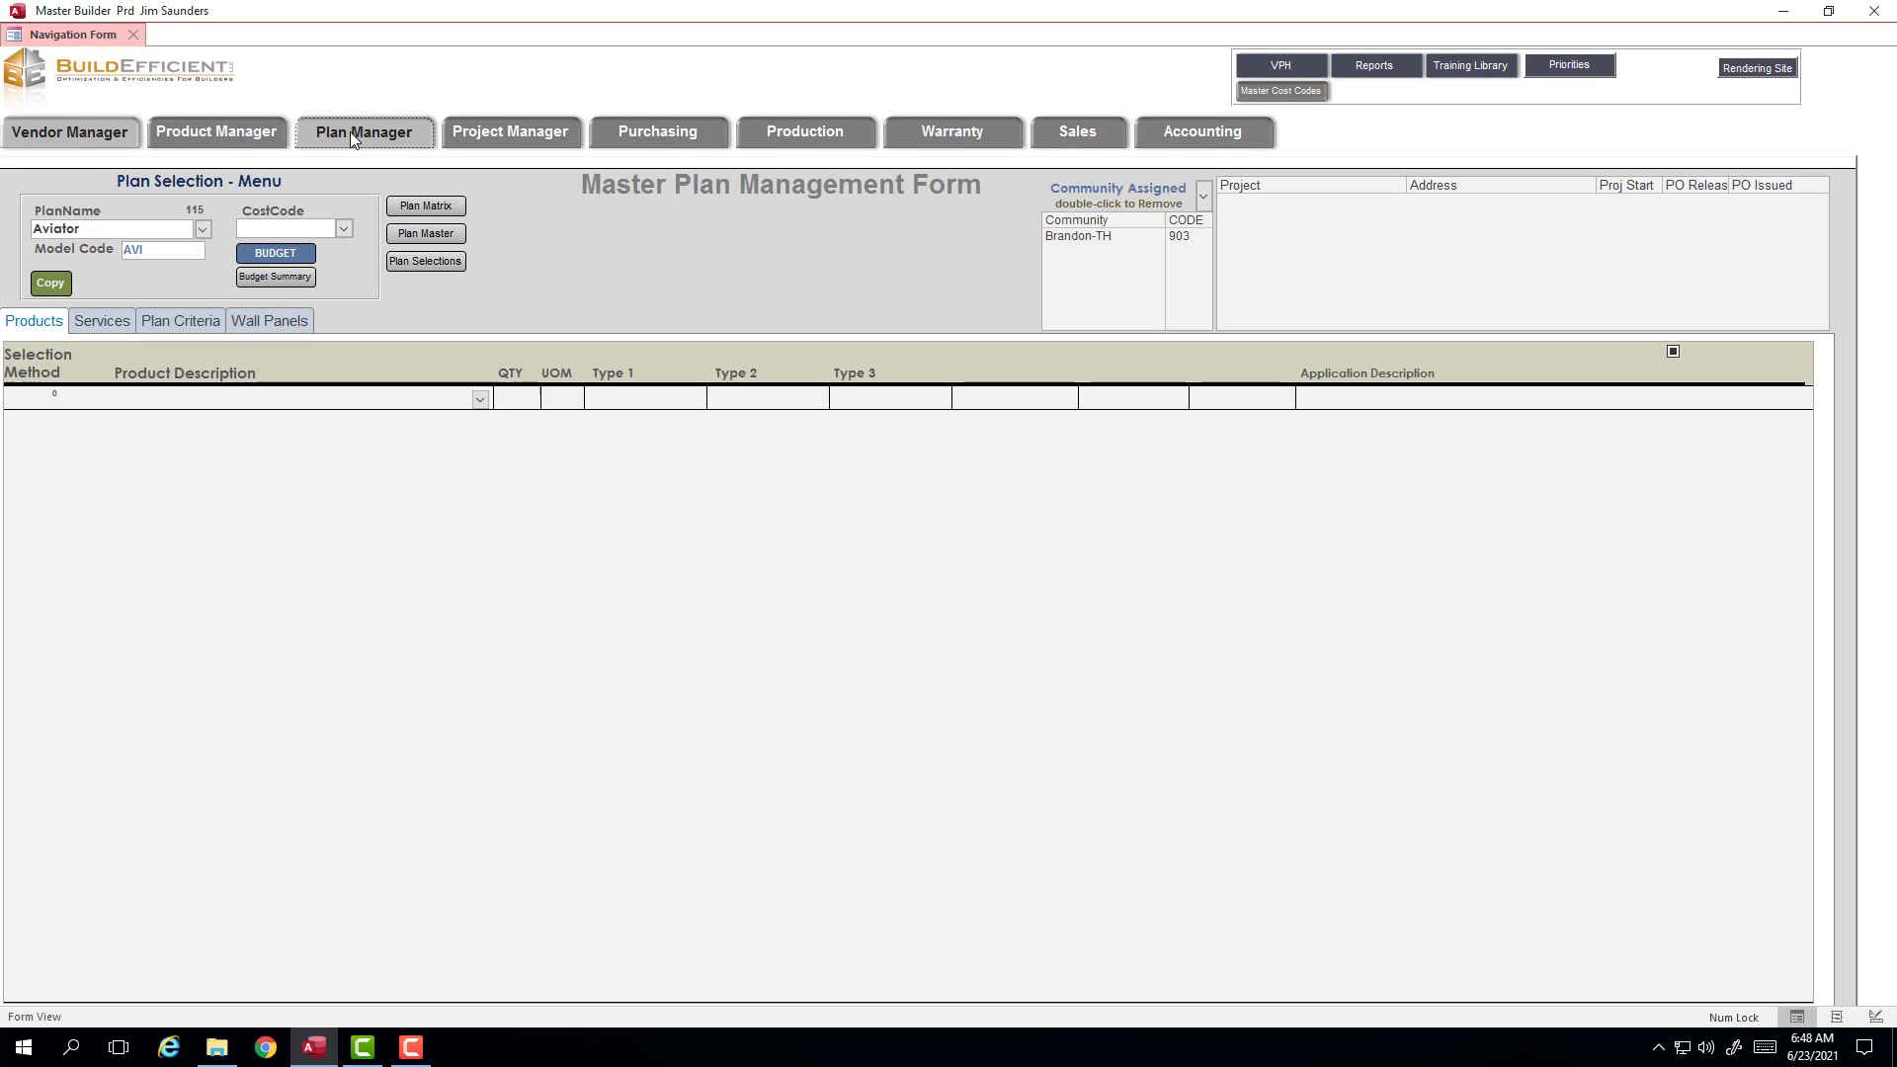
pyautogui.click(344, 229)
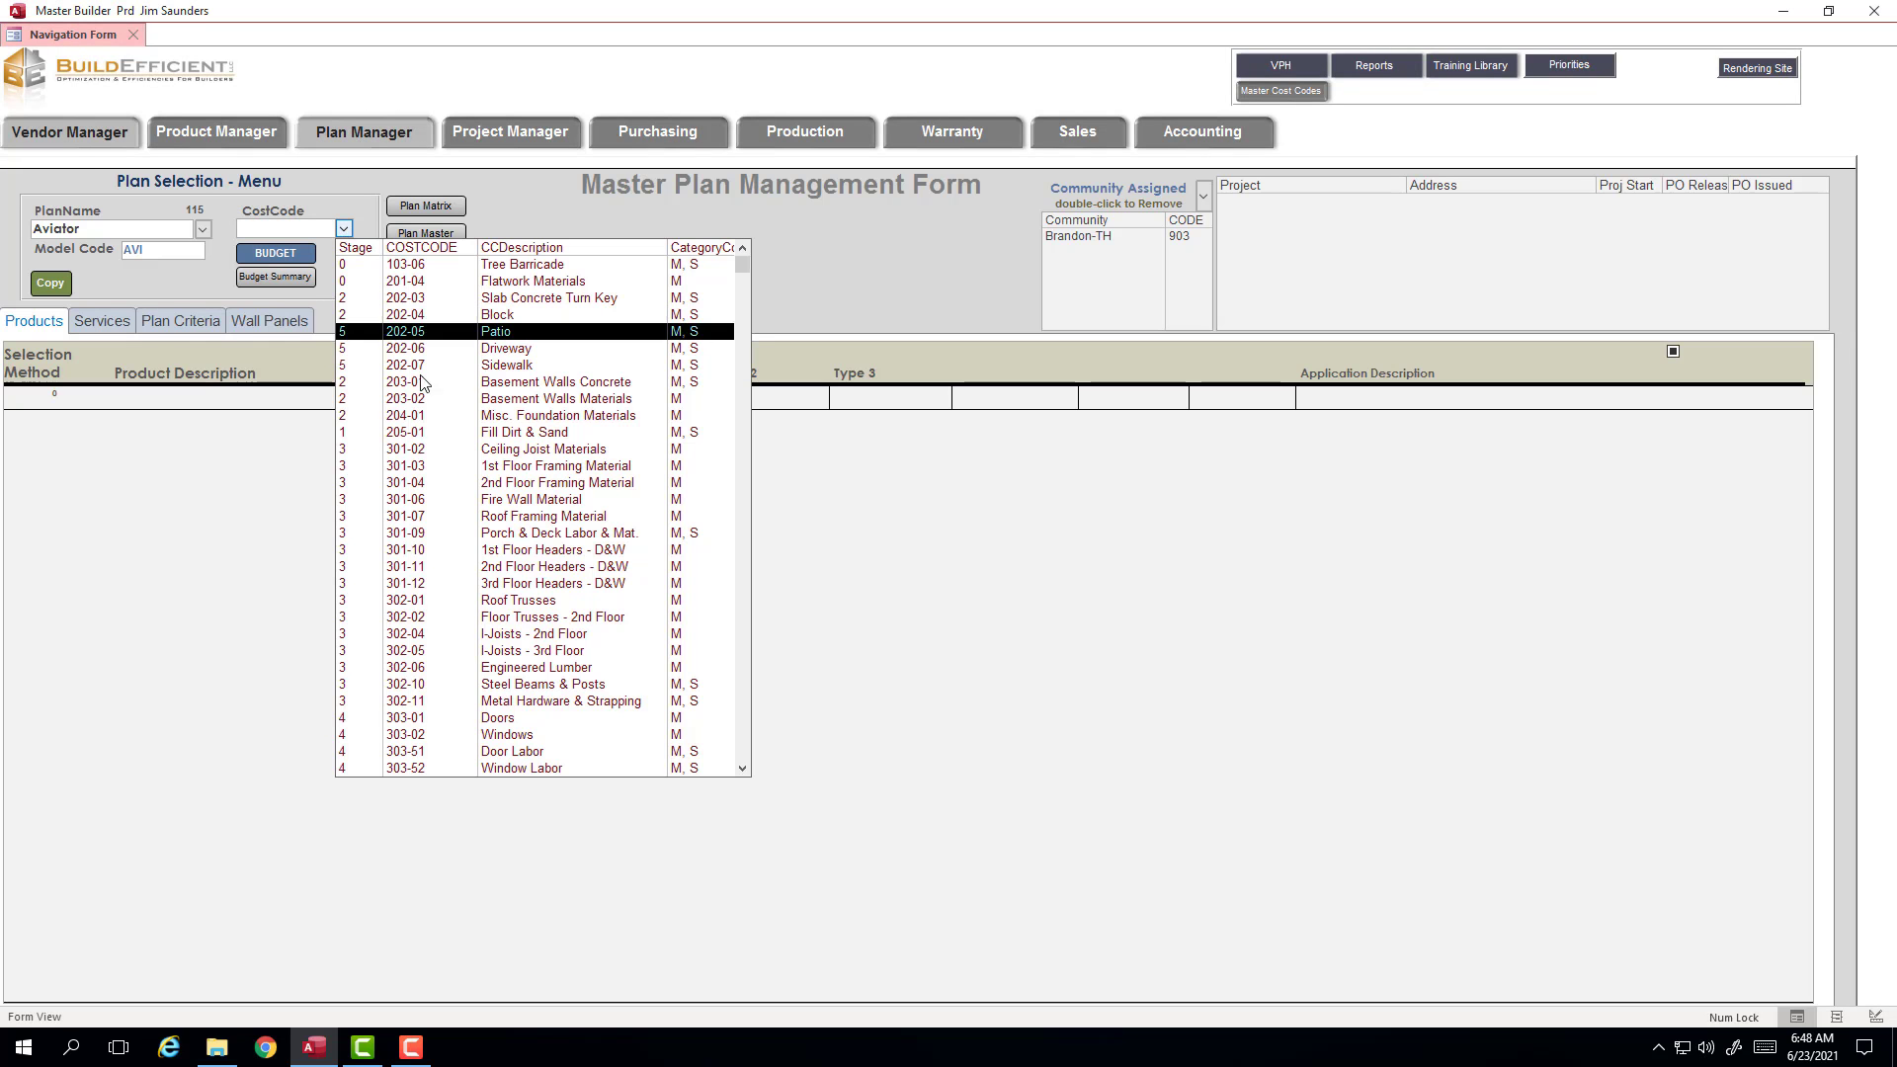
pyautogui.click(453, 516)
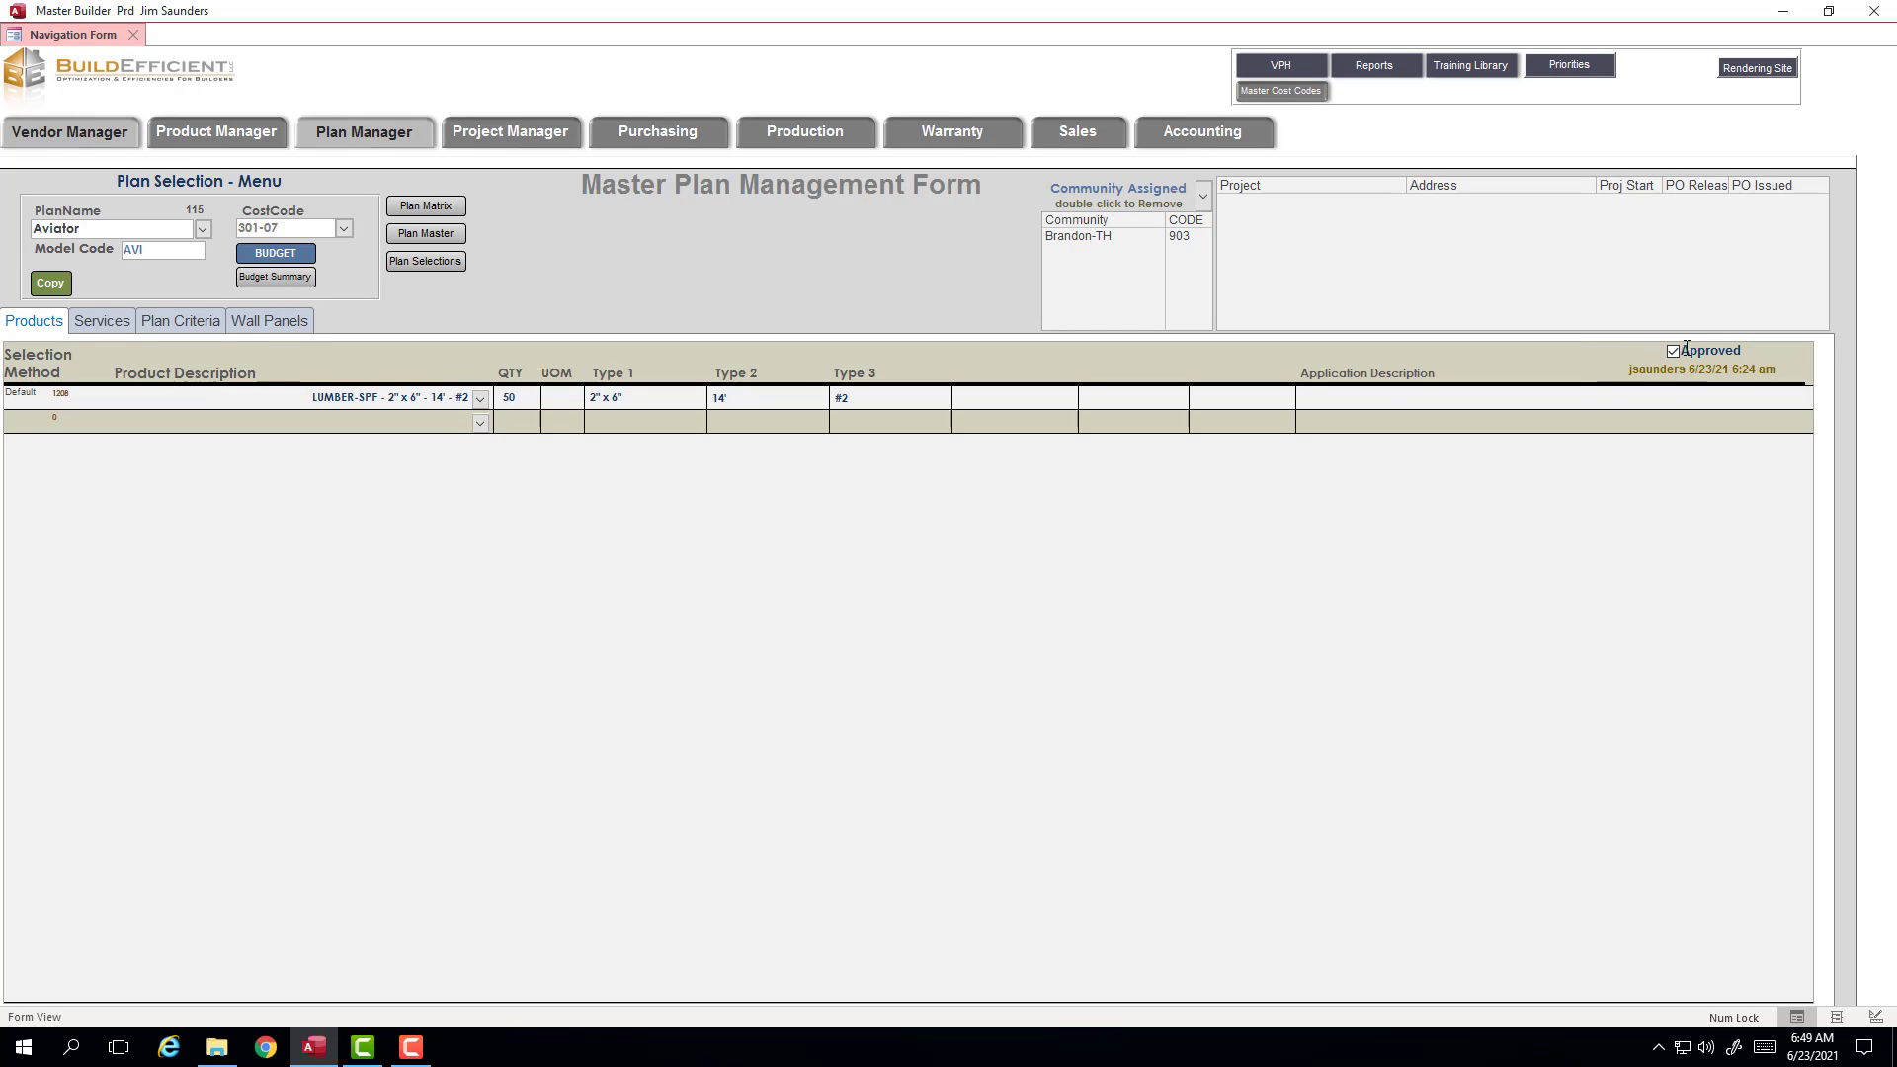
# Step: Load the Aviator project dated 6/23/21 6:19 am in Purchasing and select its Stage 3 materials
pyautogui.click(622, 135)
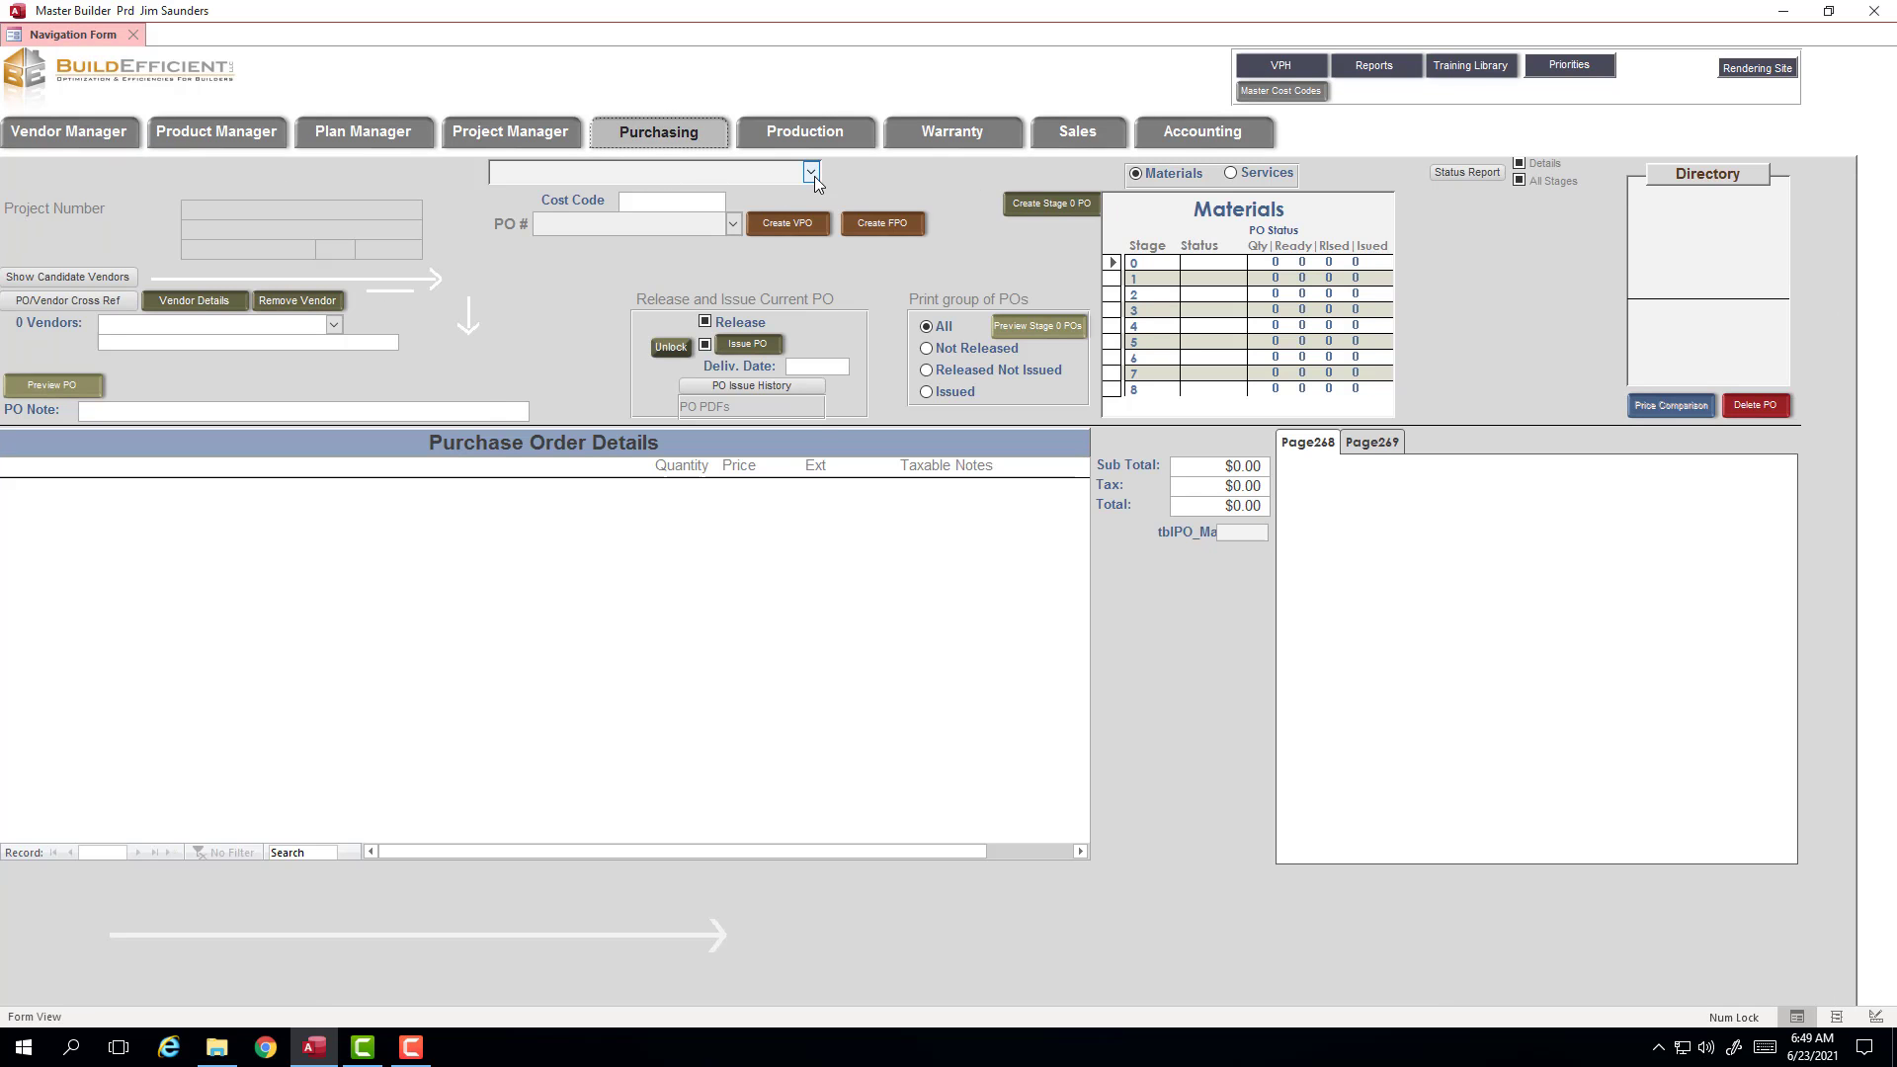
pyautogui.click(811, 174)
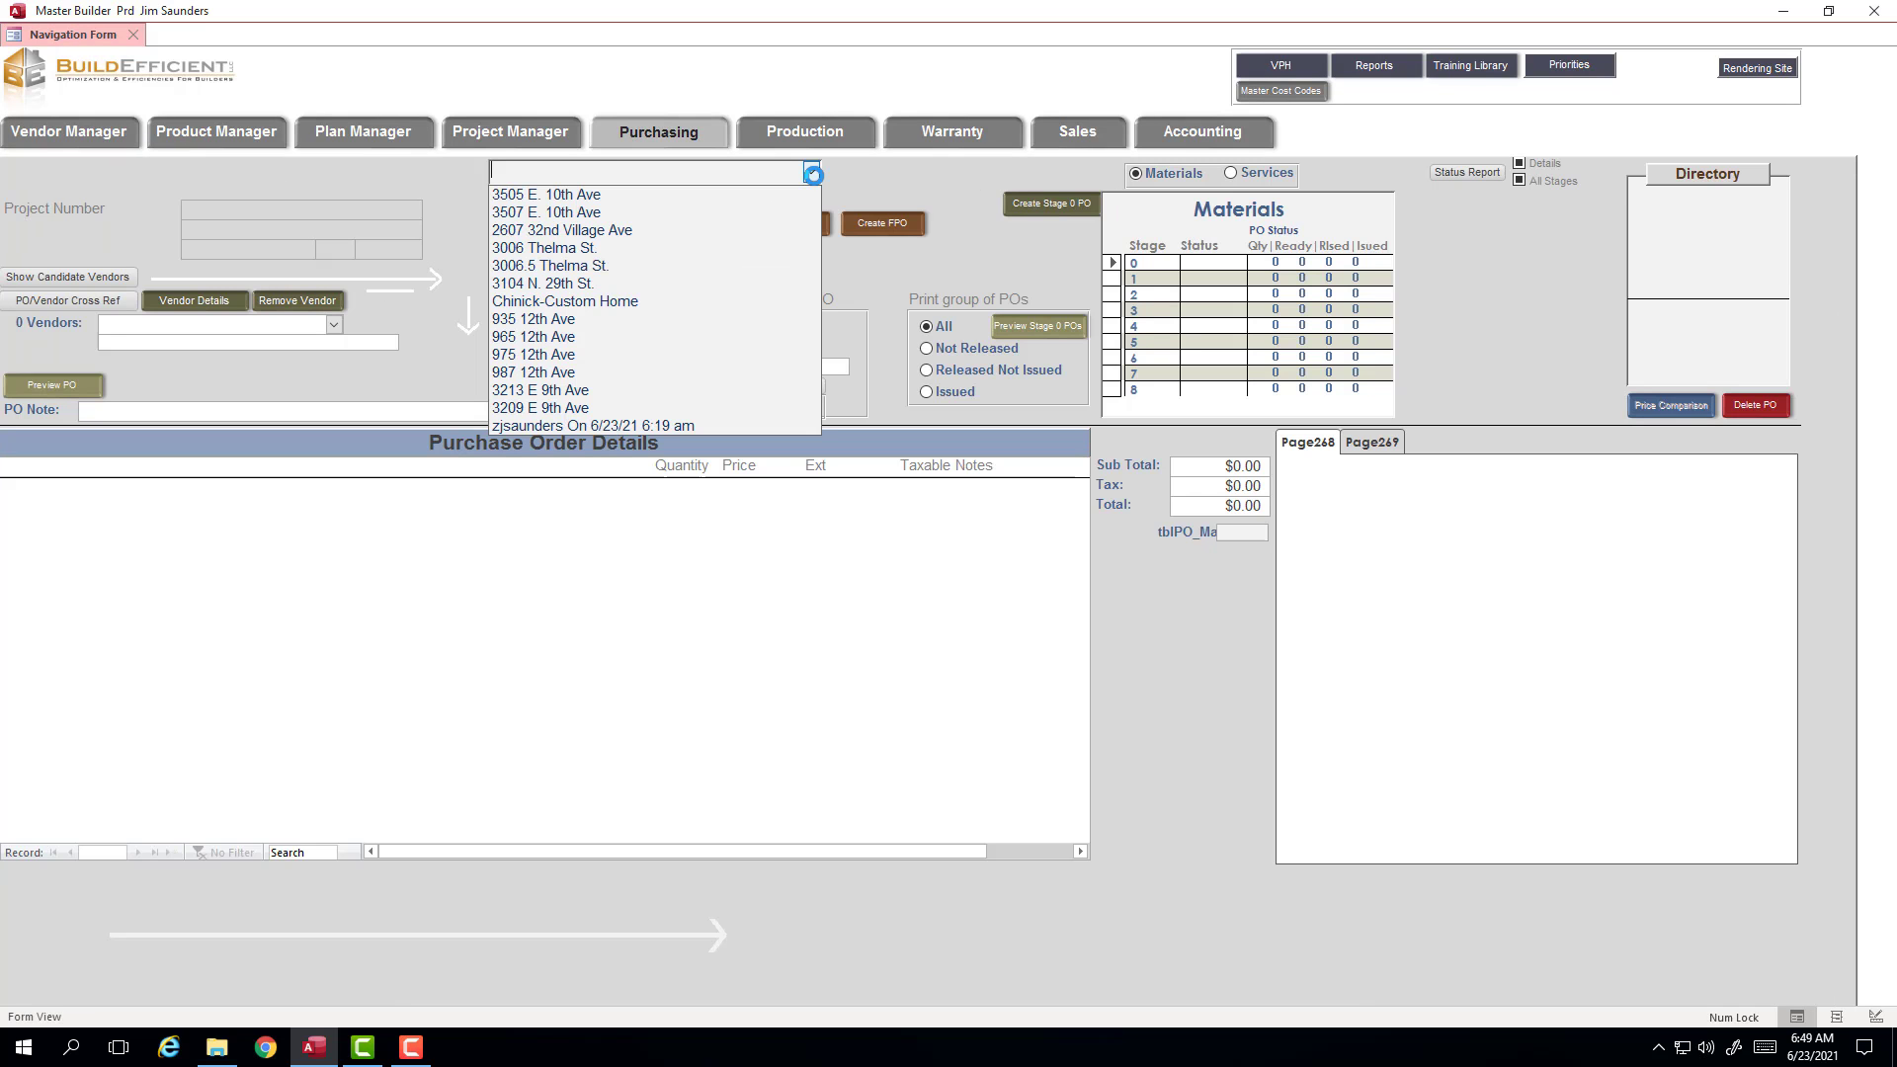
pyautogui.click(584, 423)
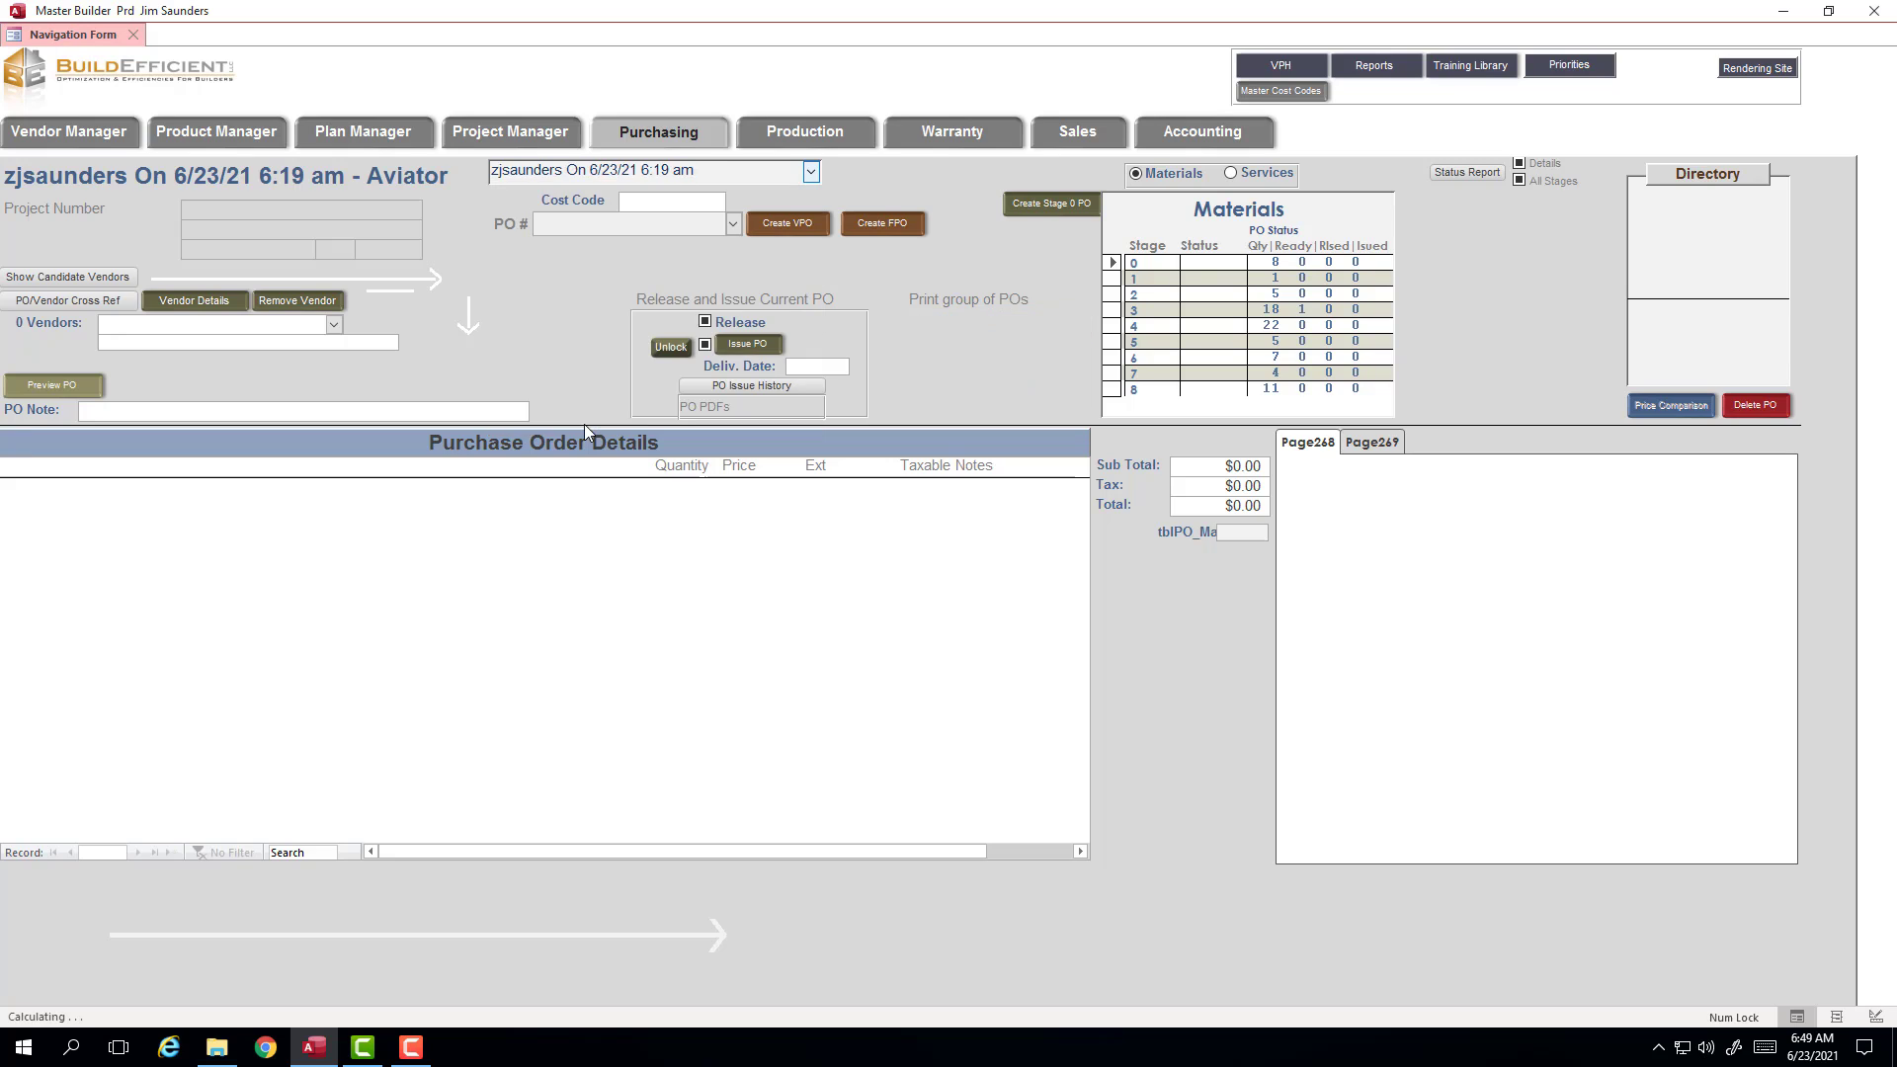
pyautogui.click(1113, 312)
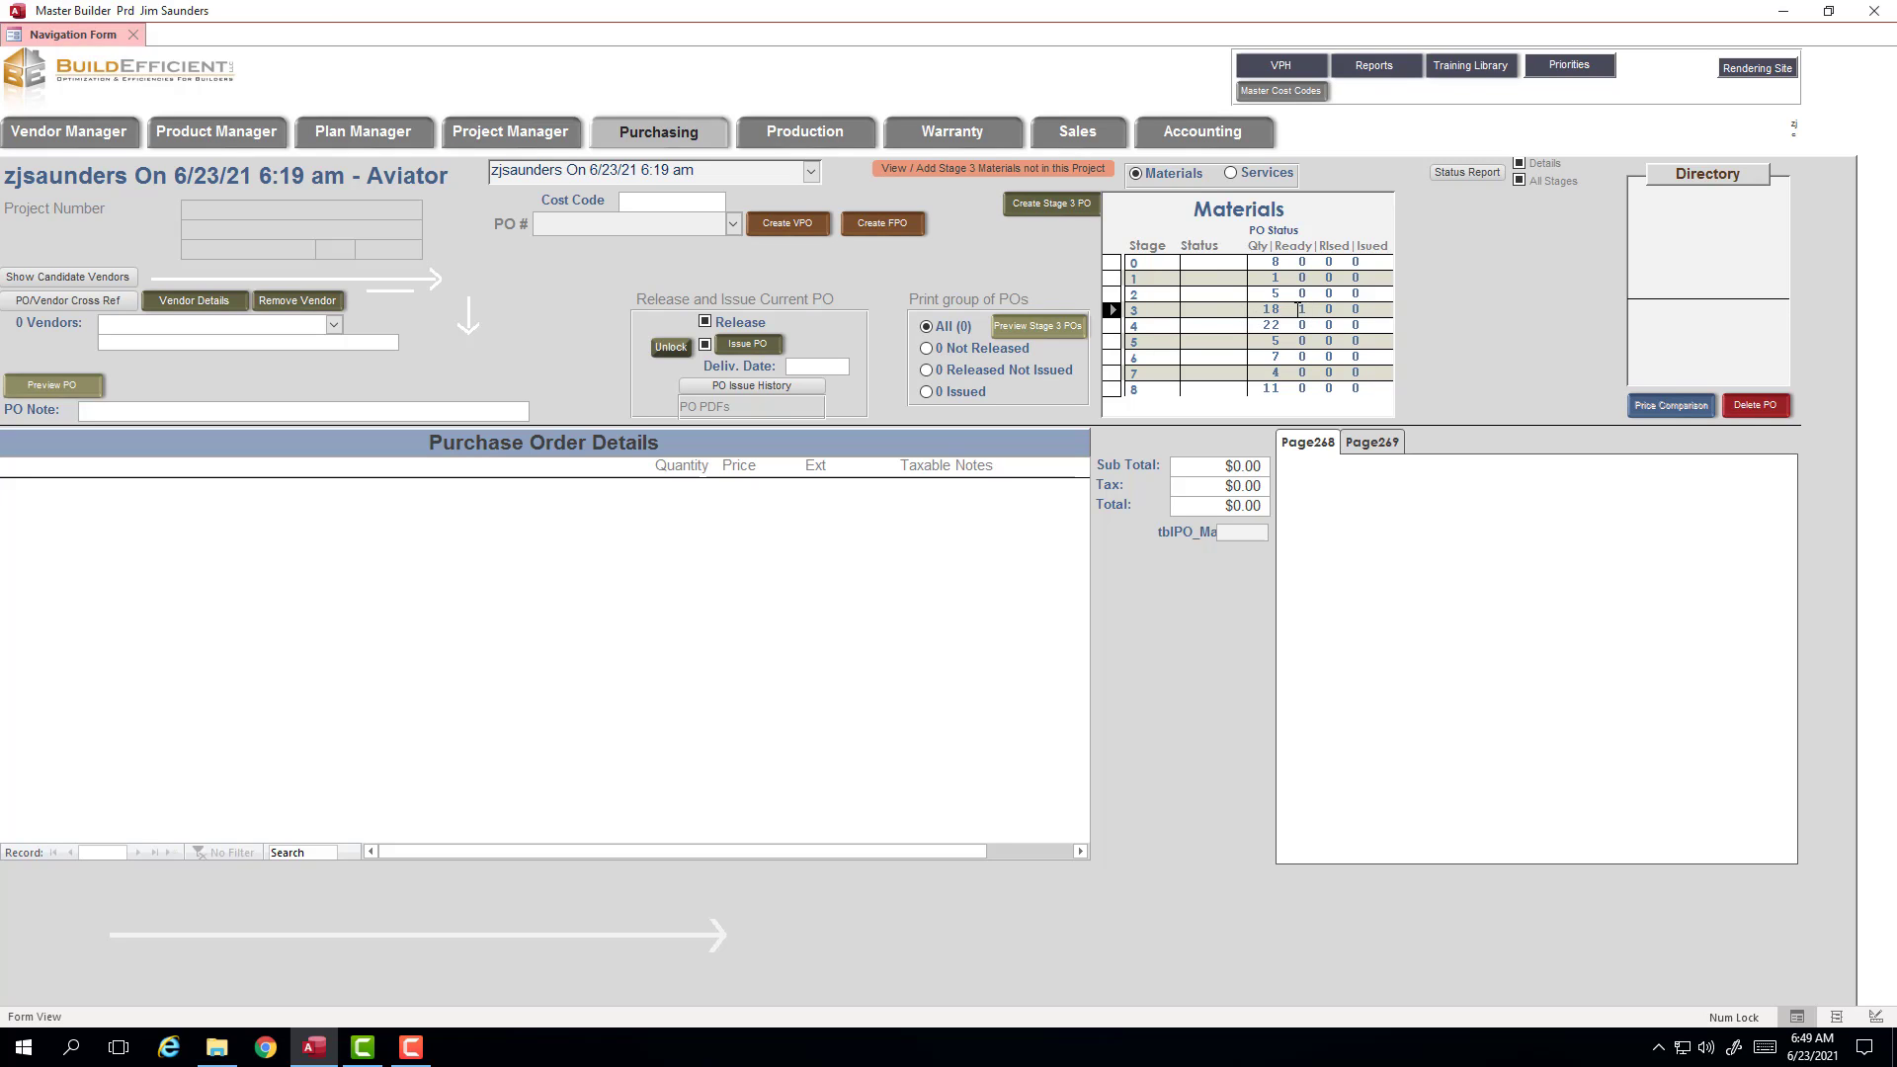
# Step: Create the Stage 3 purchase order for cost code 301-07 Roof Framing Material
pyautogui.moveTo(1298, 309)
pyautogui.click(1074, 209)
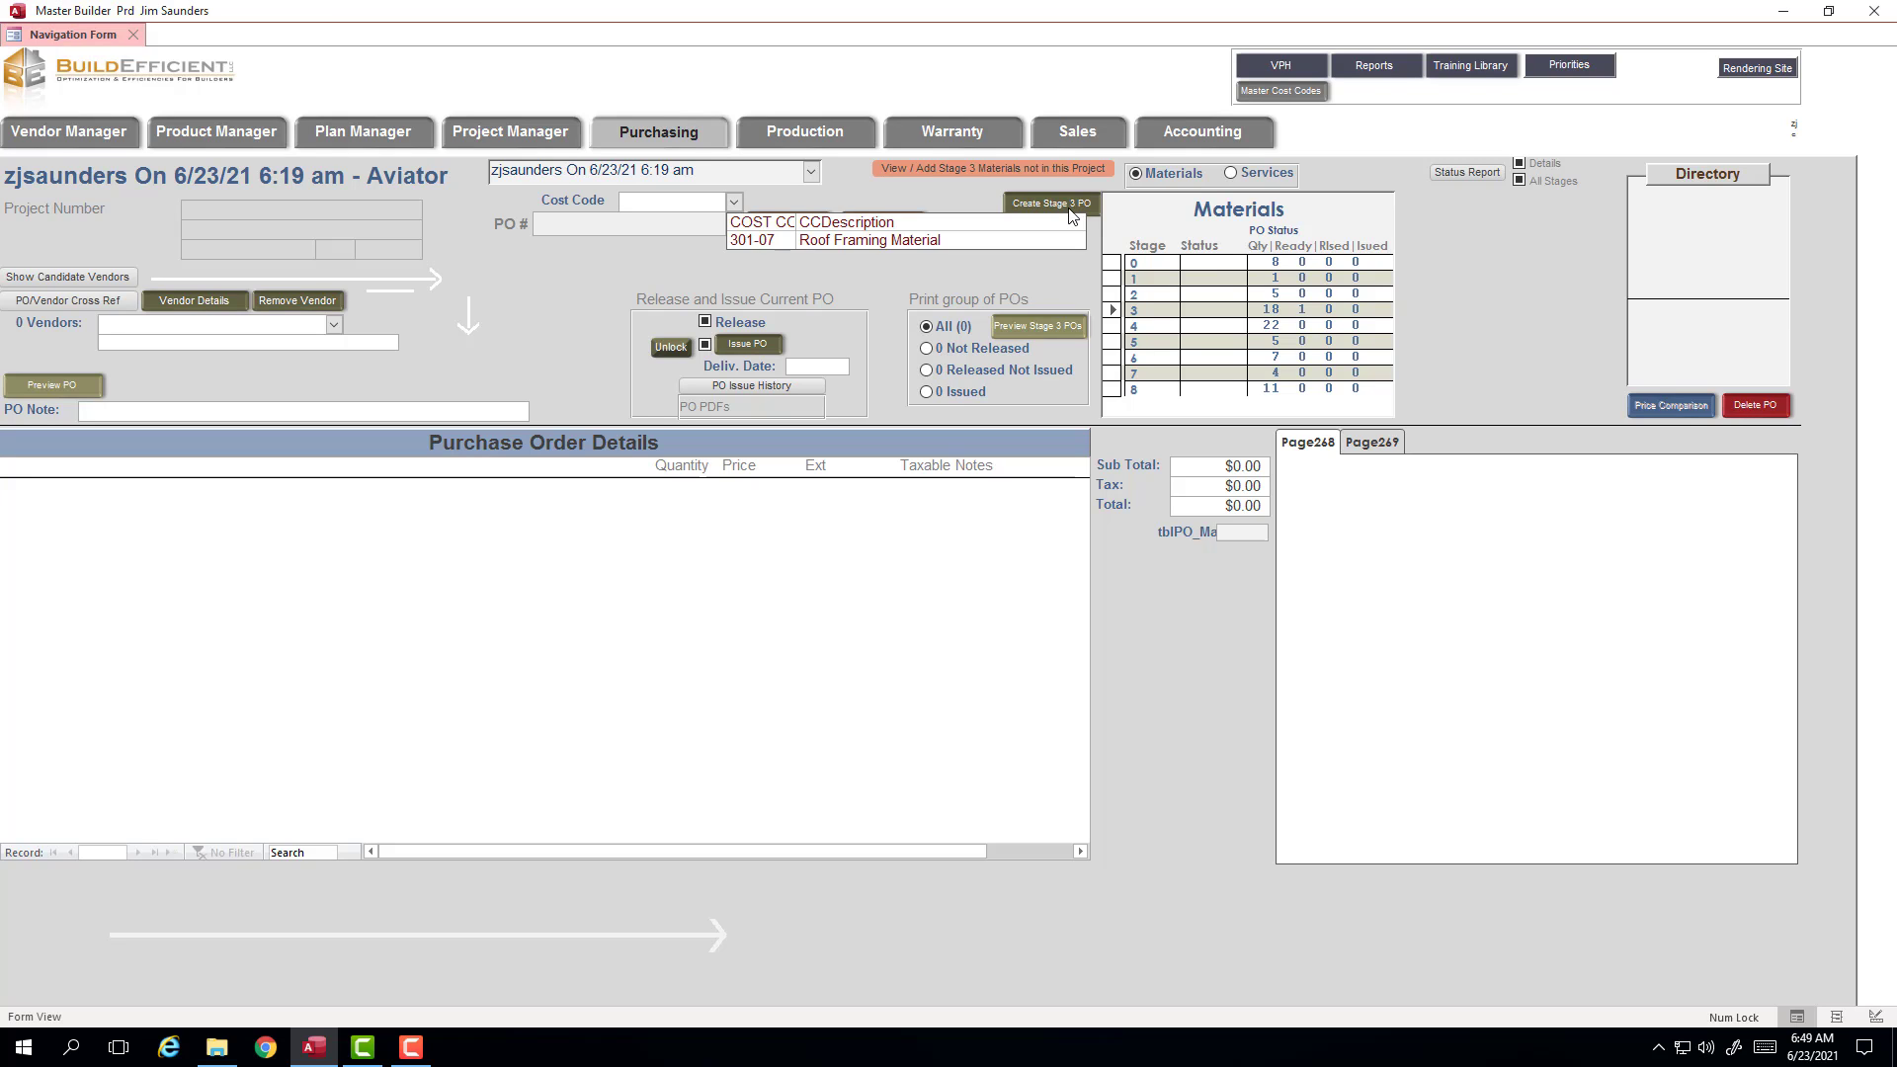
pyautogui.click(917, 242)
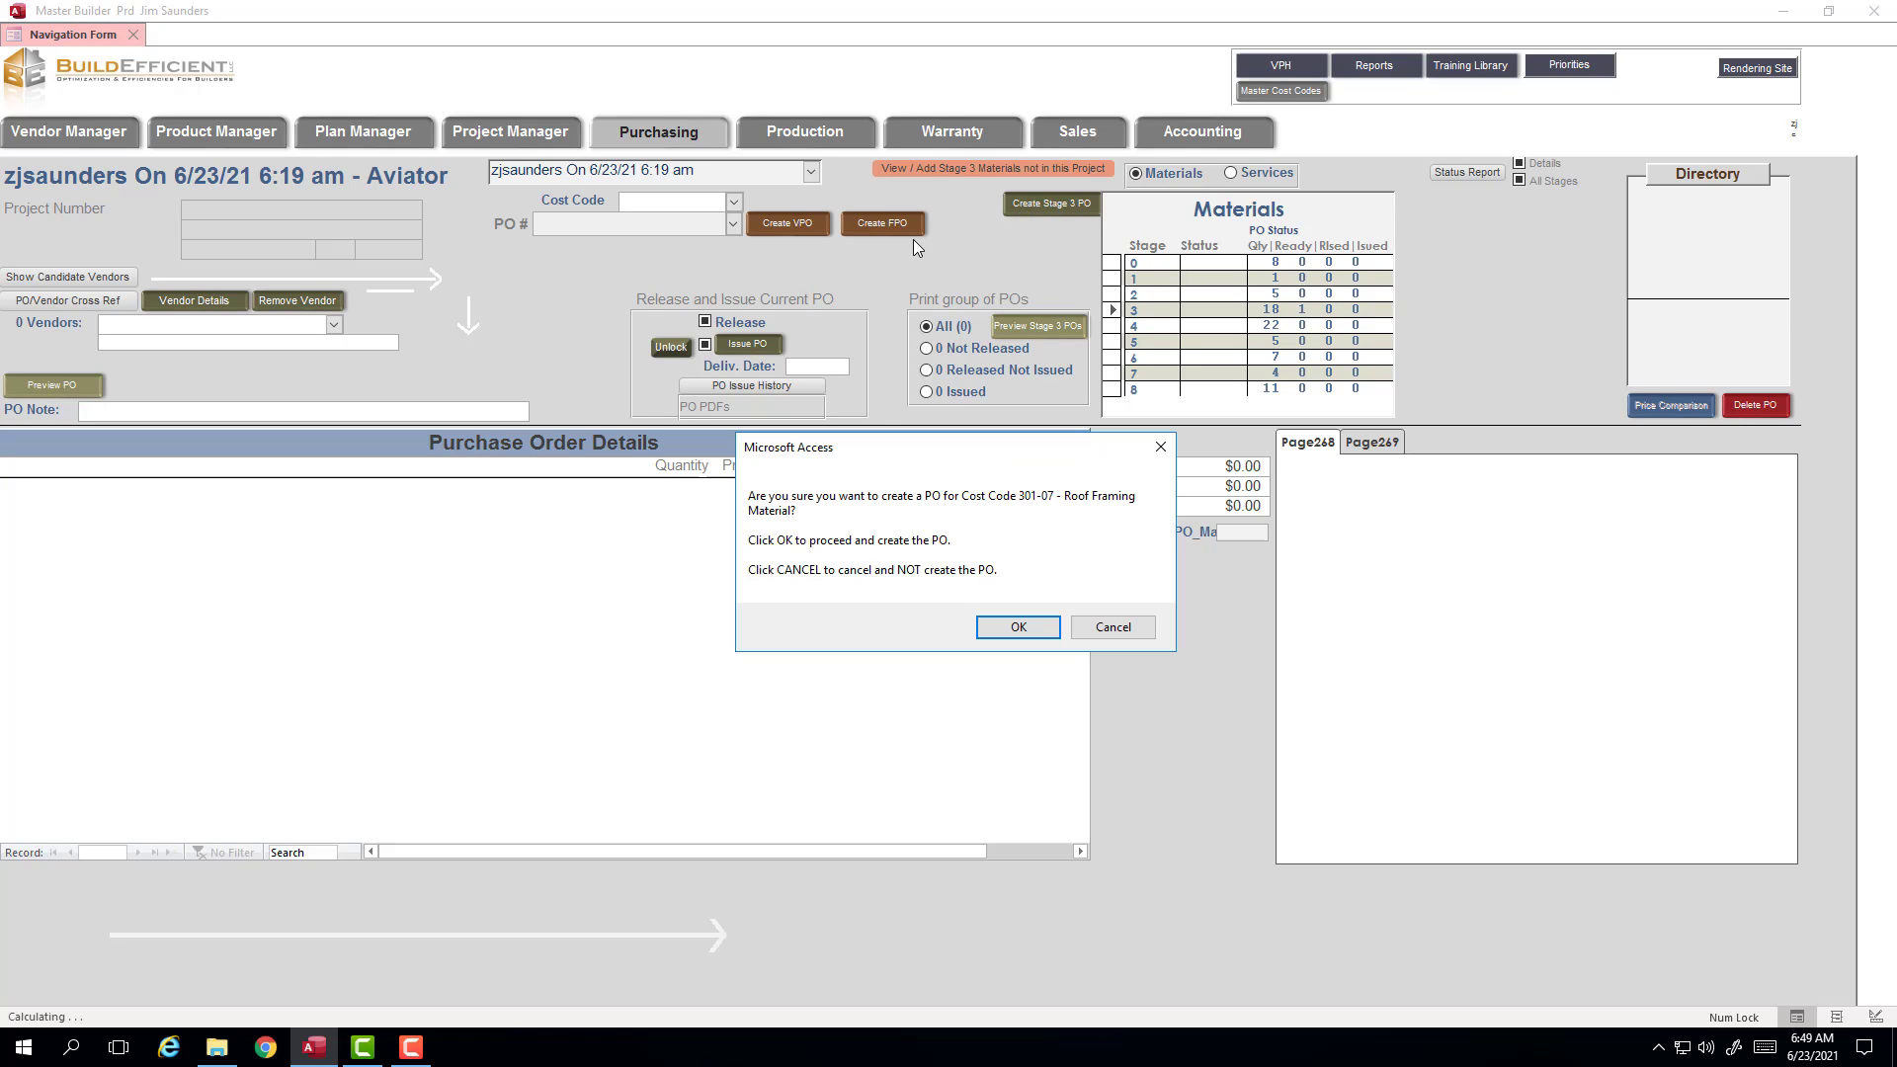
pyautogui.click(1007, 628)
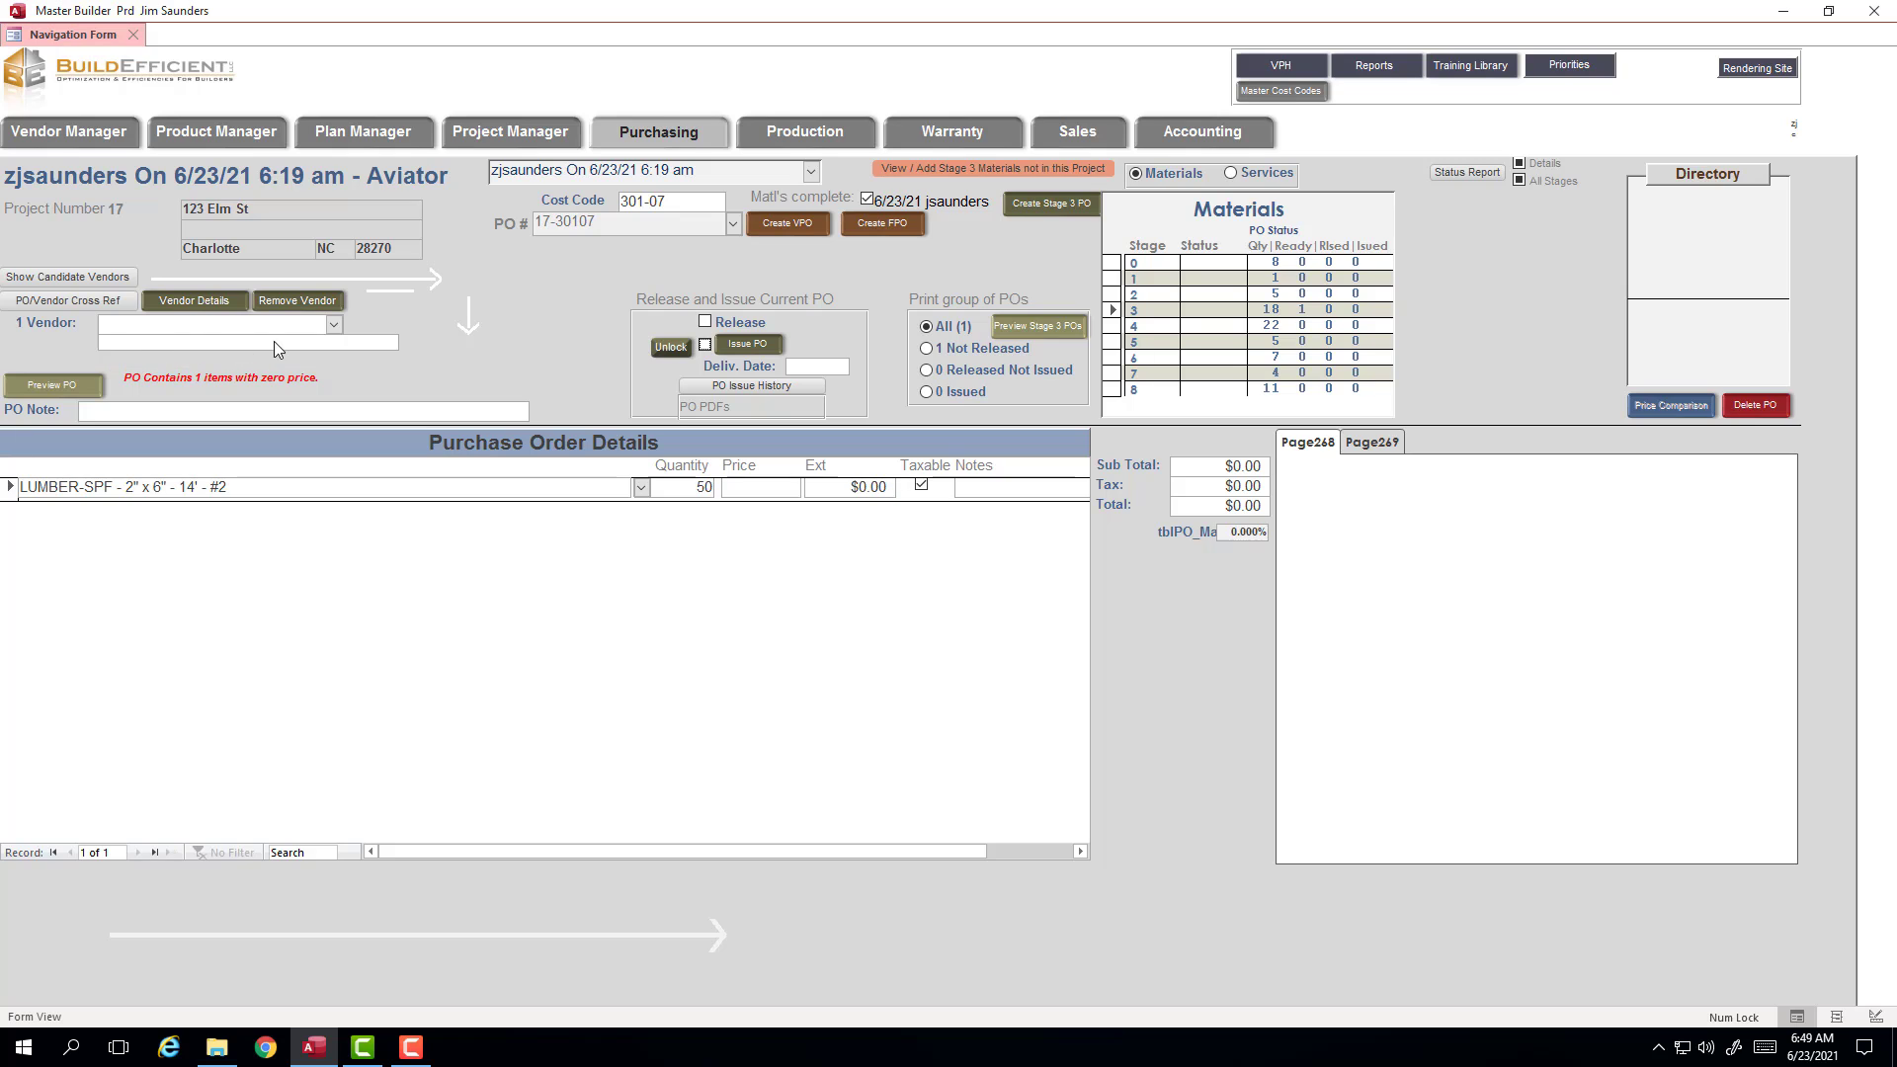
# Step: Review the candidate vendors for the 301-07 purchase order and assign the zNew 6/23/21 vendor
pyautogui.click(126, 280)
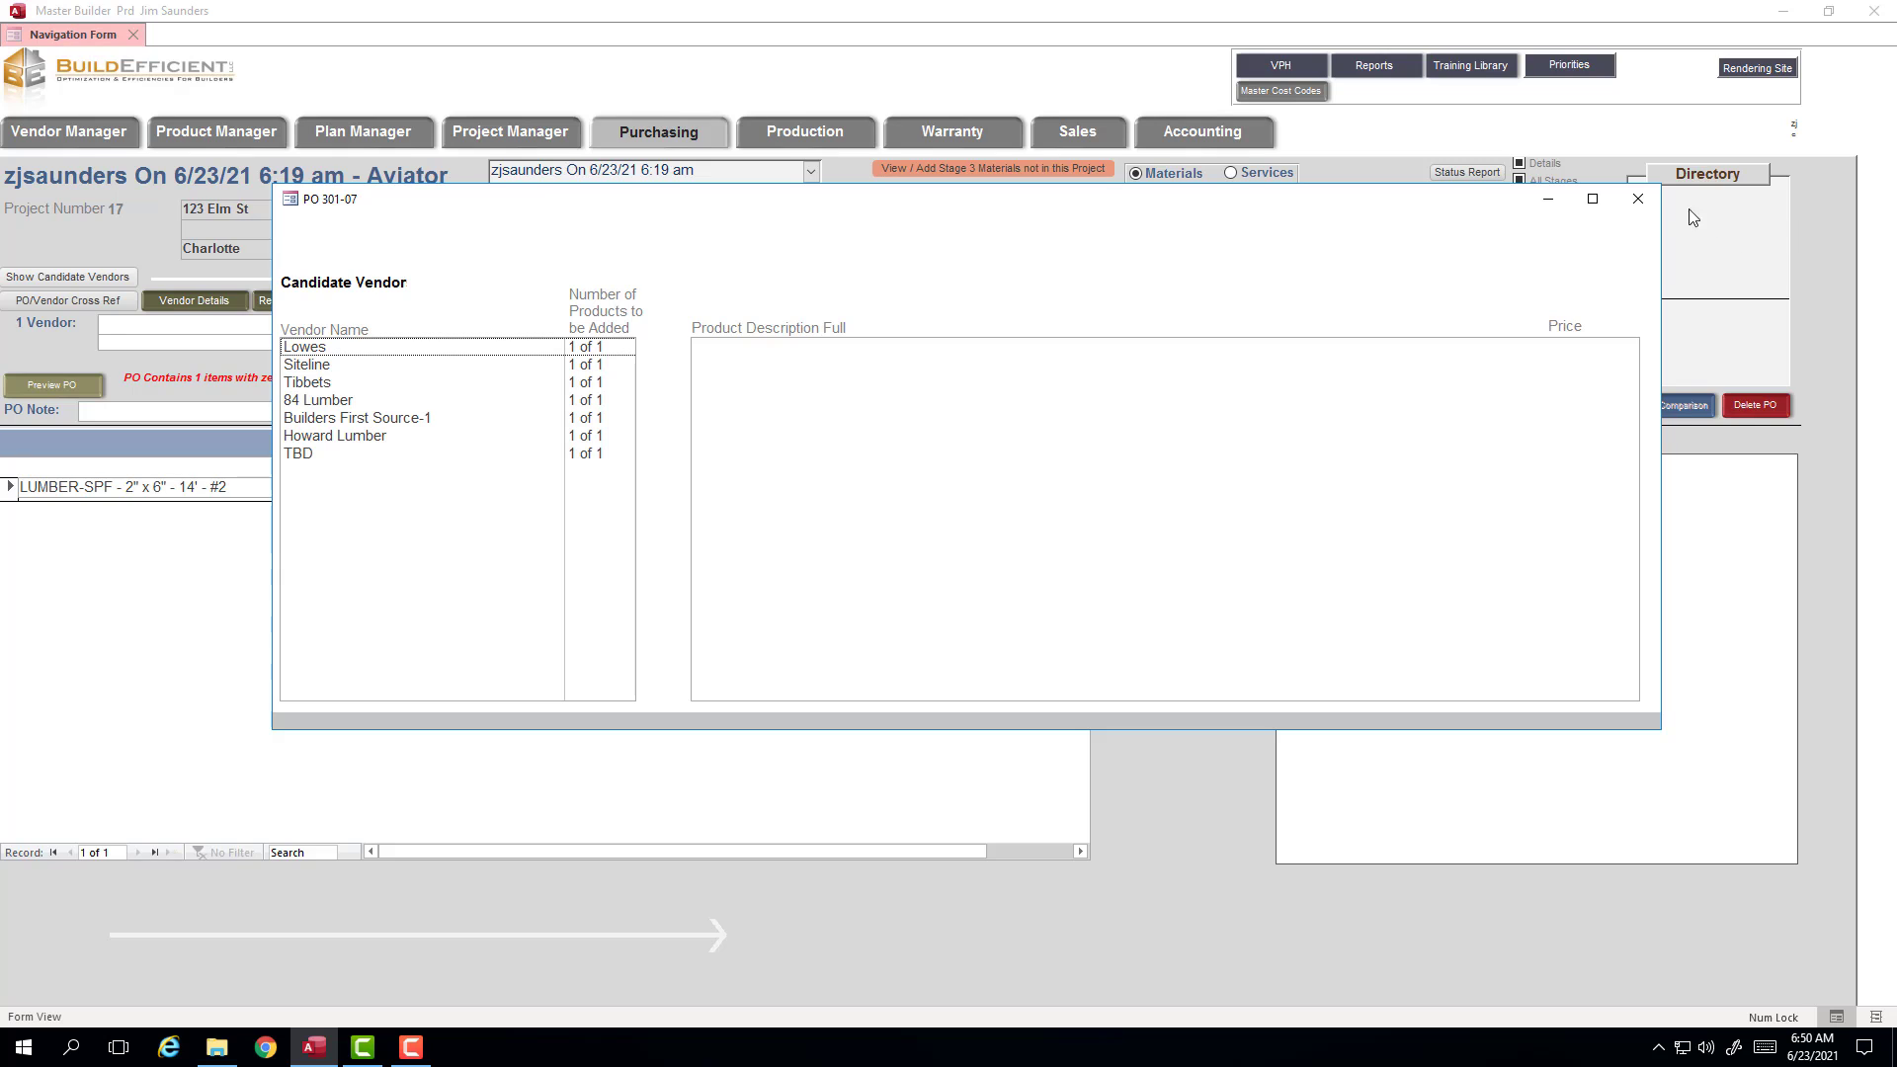
pyautogui.click(1637, 199)
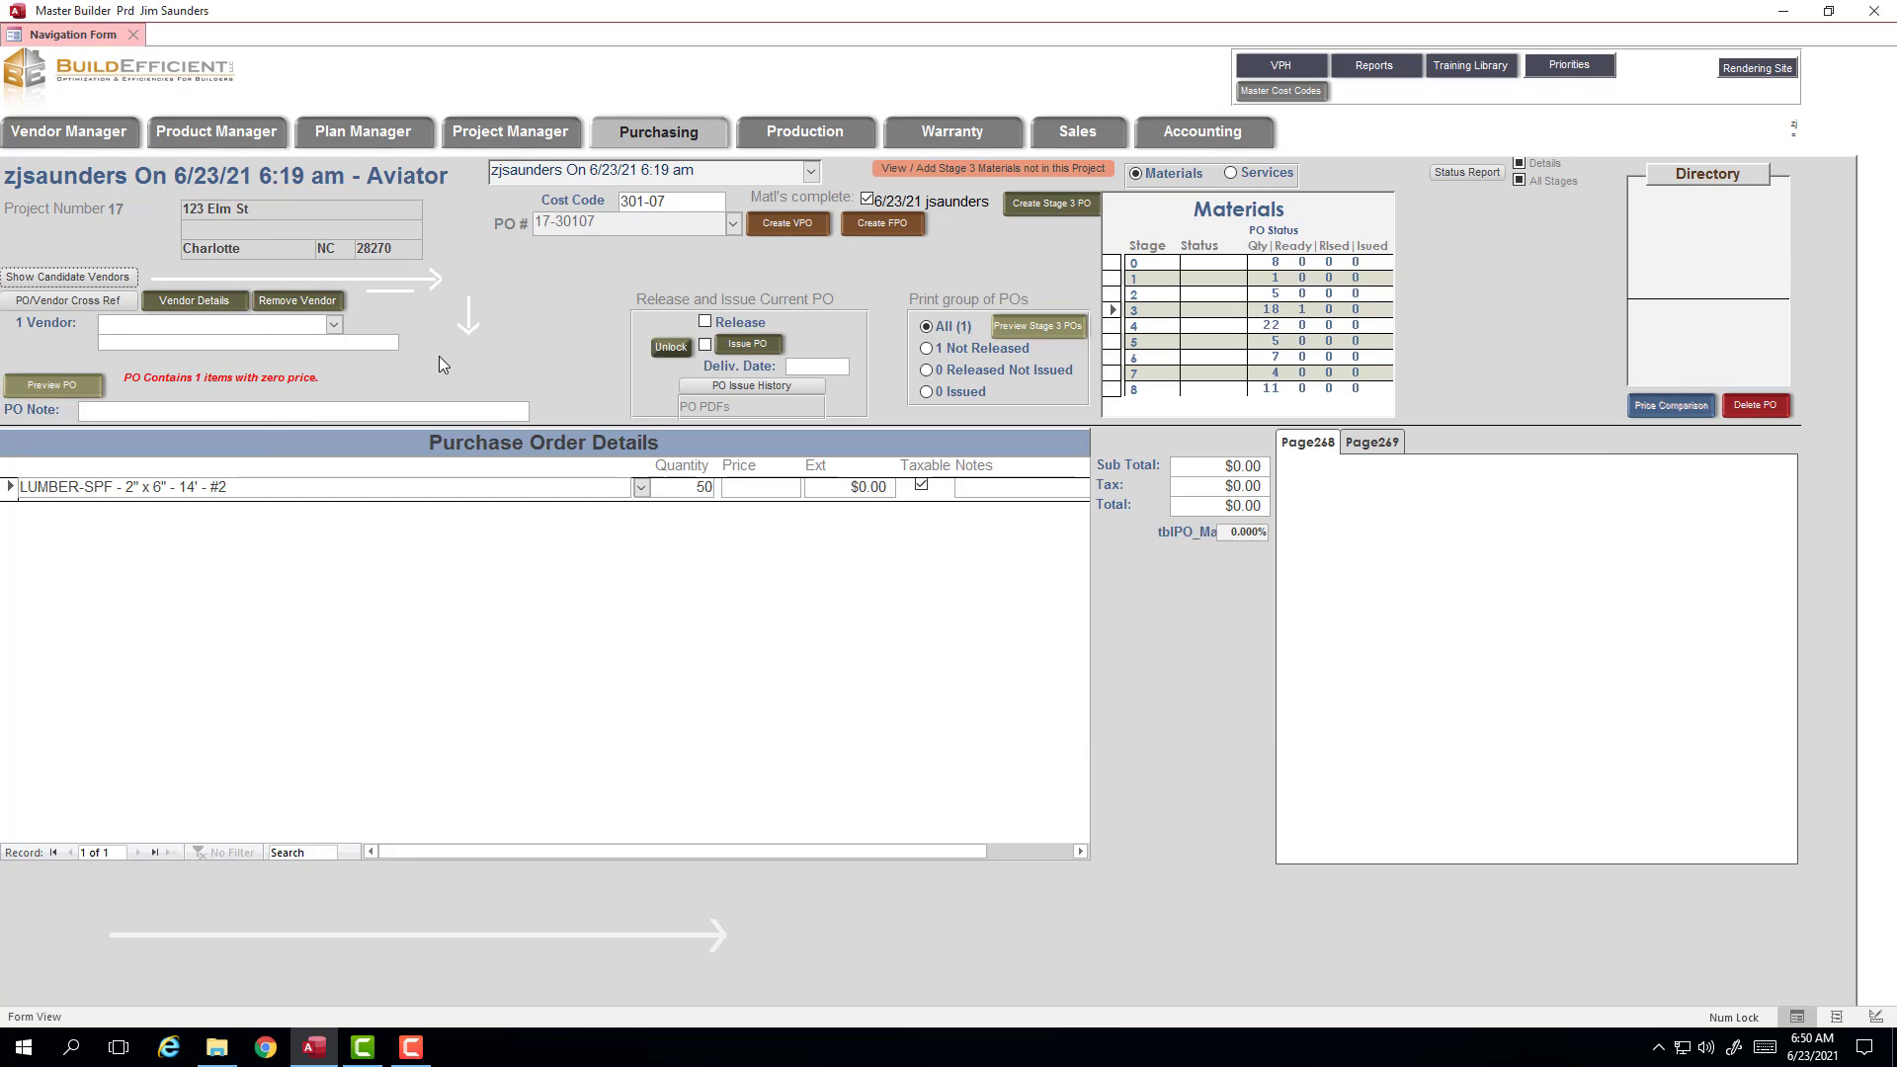
pyautogui.click(334, 325)
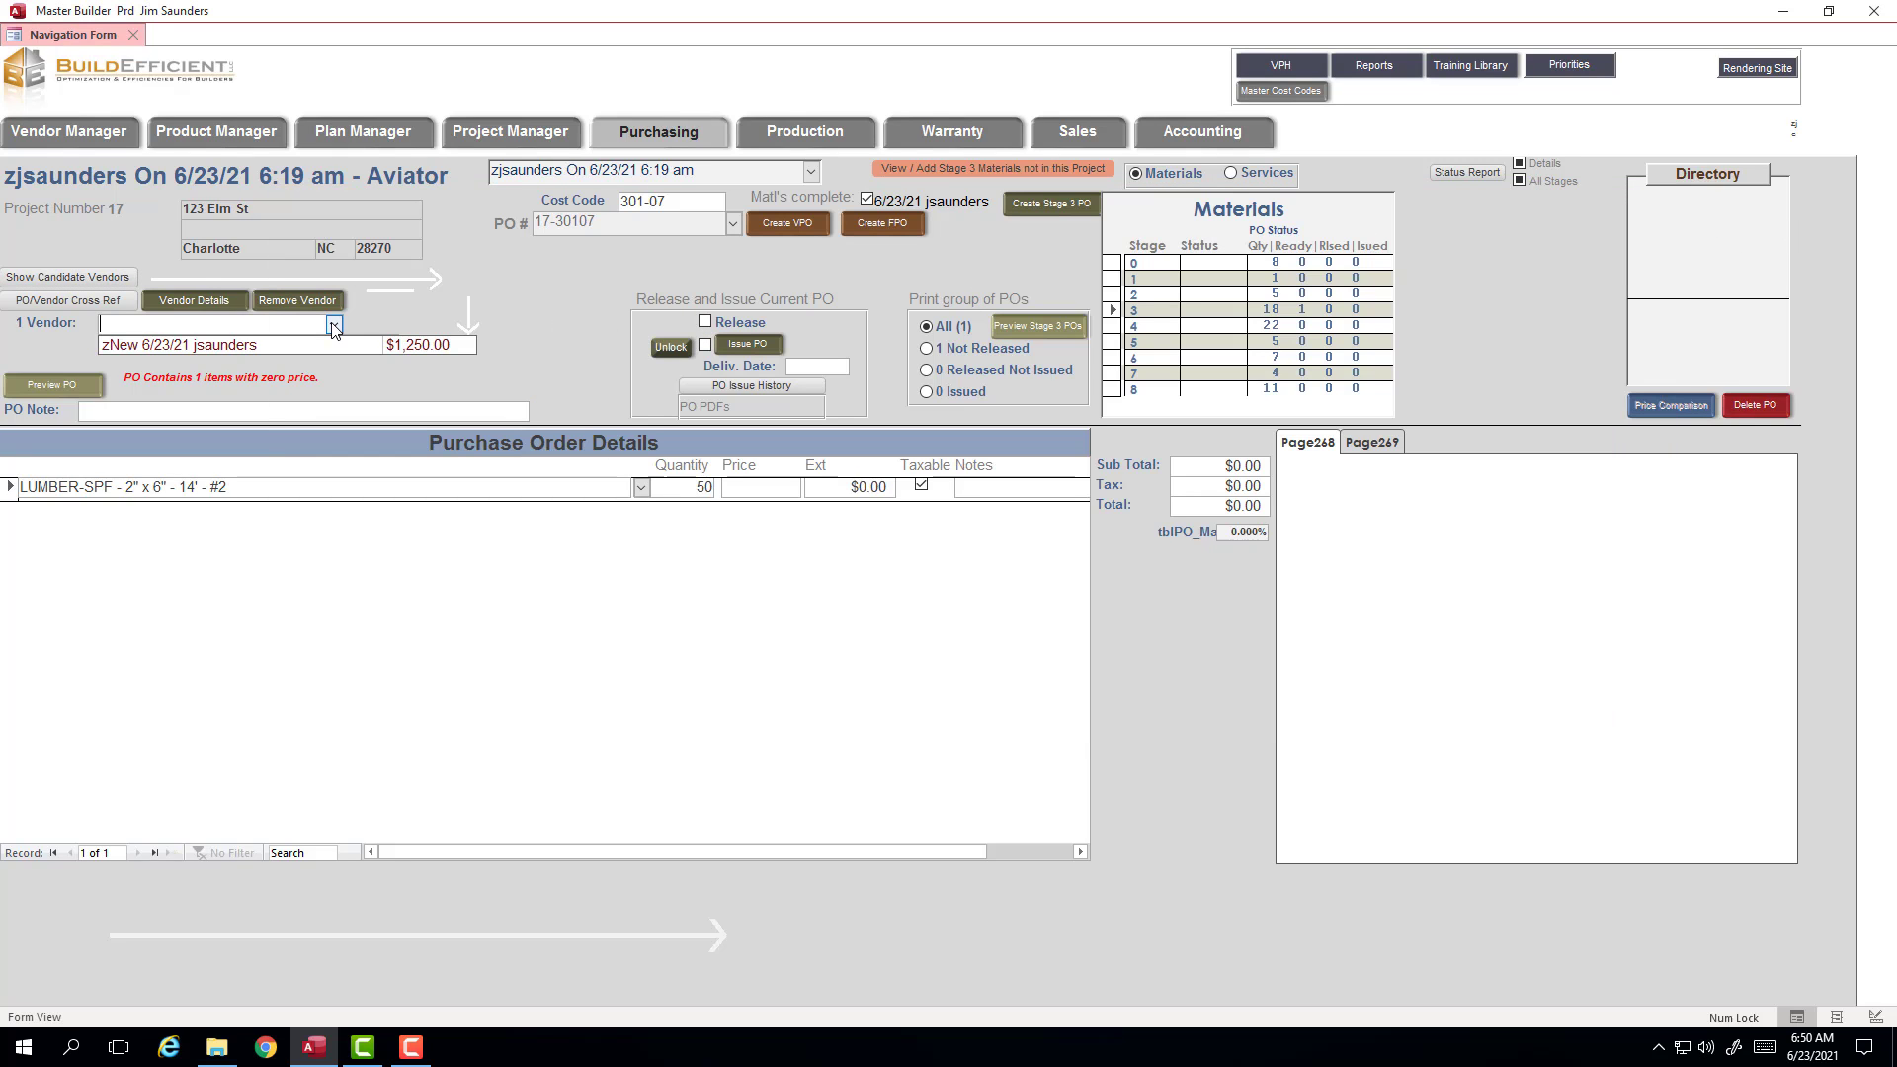
pyautogui.click(335, 346)
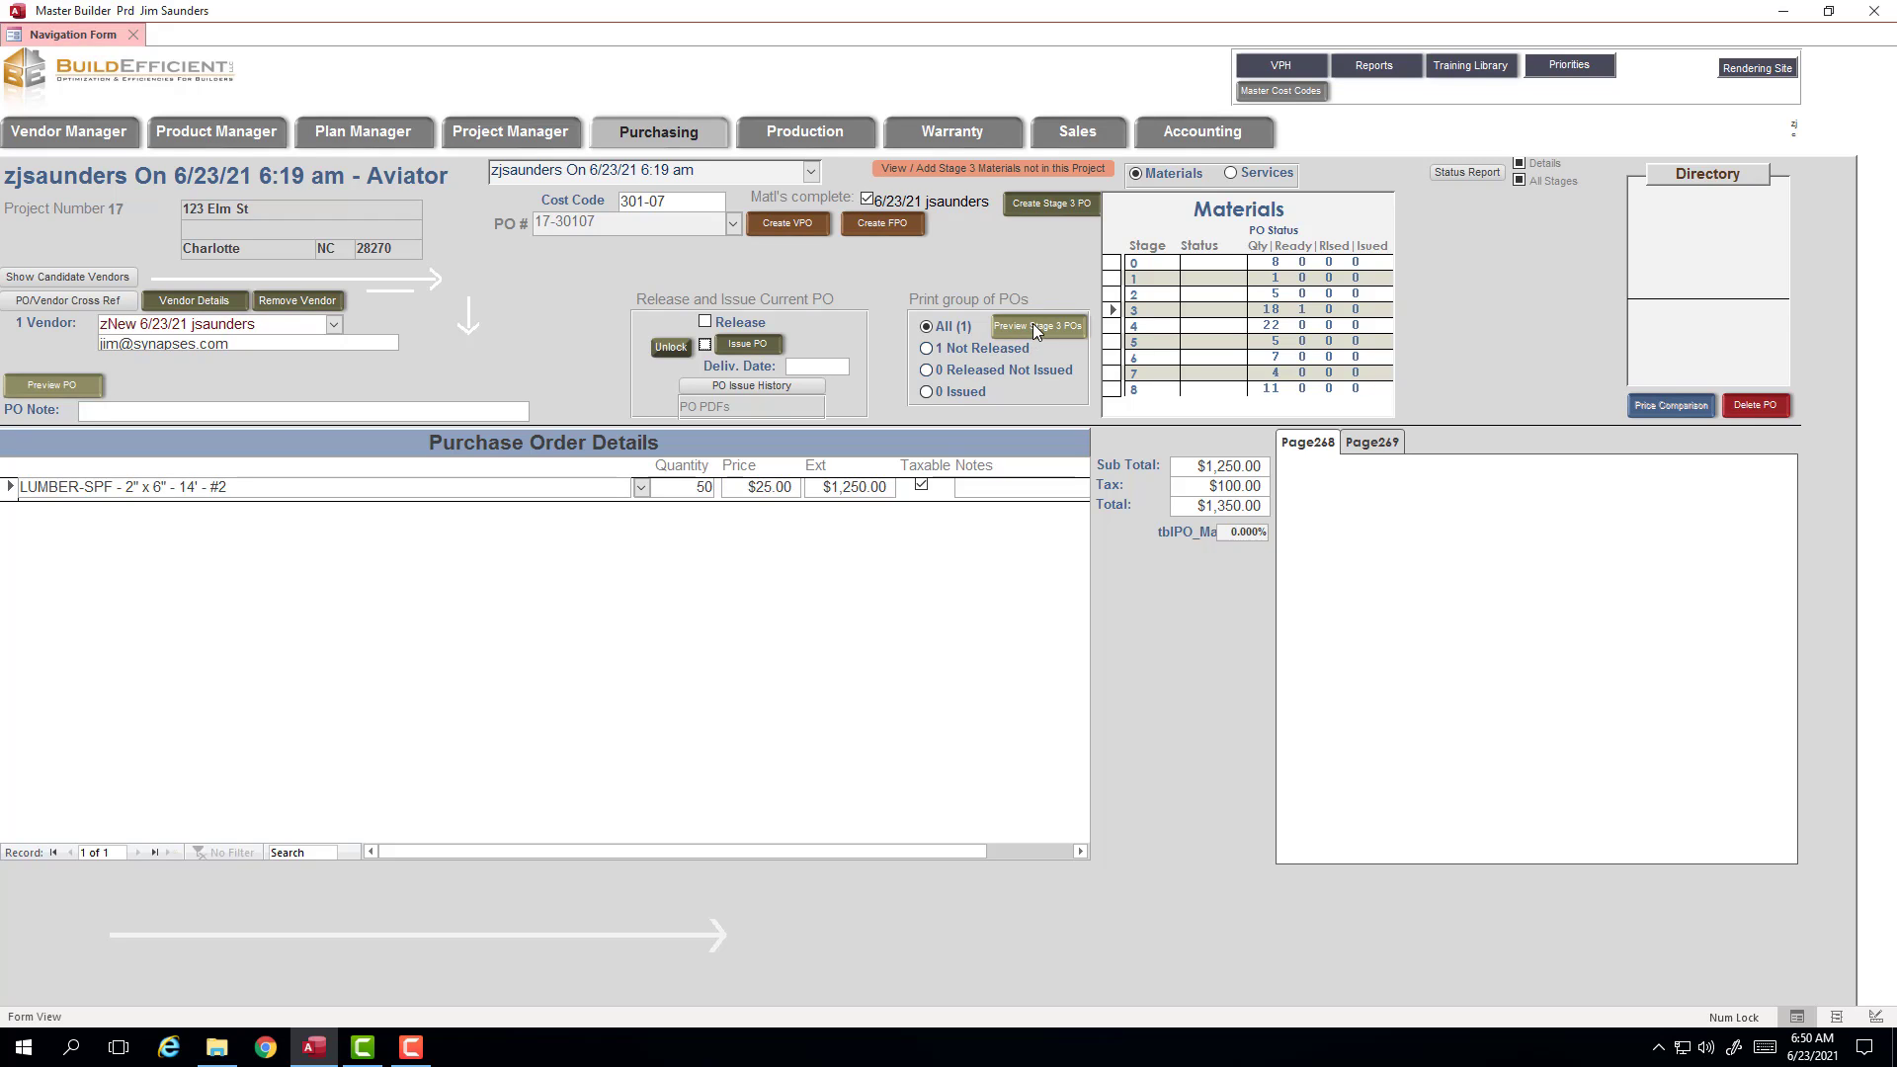
# Step: Reselect the Stage 3 materials and their 301-07 purchase order with the zNew 6/23/21 vendor
pyautogui.click(1111, 308)
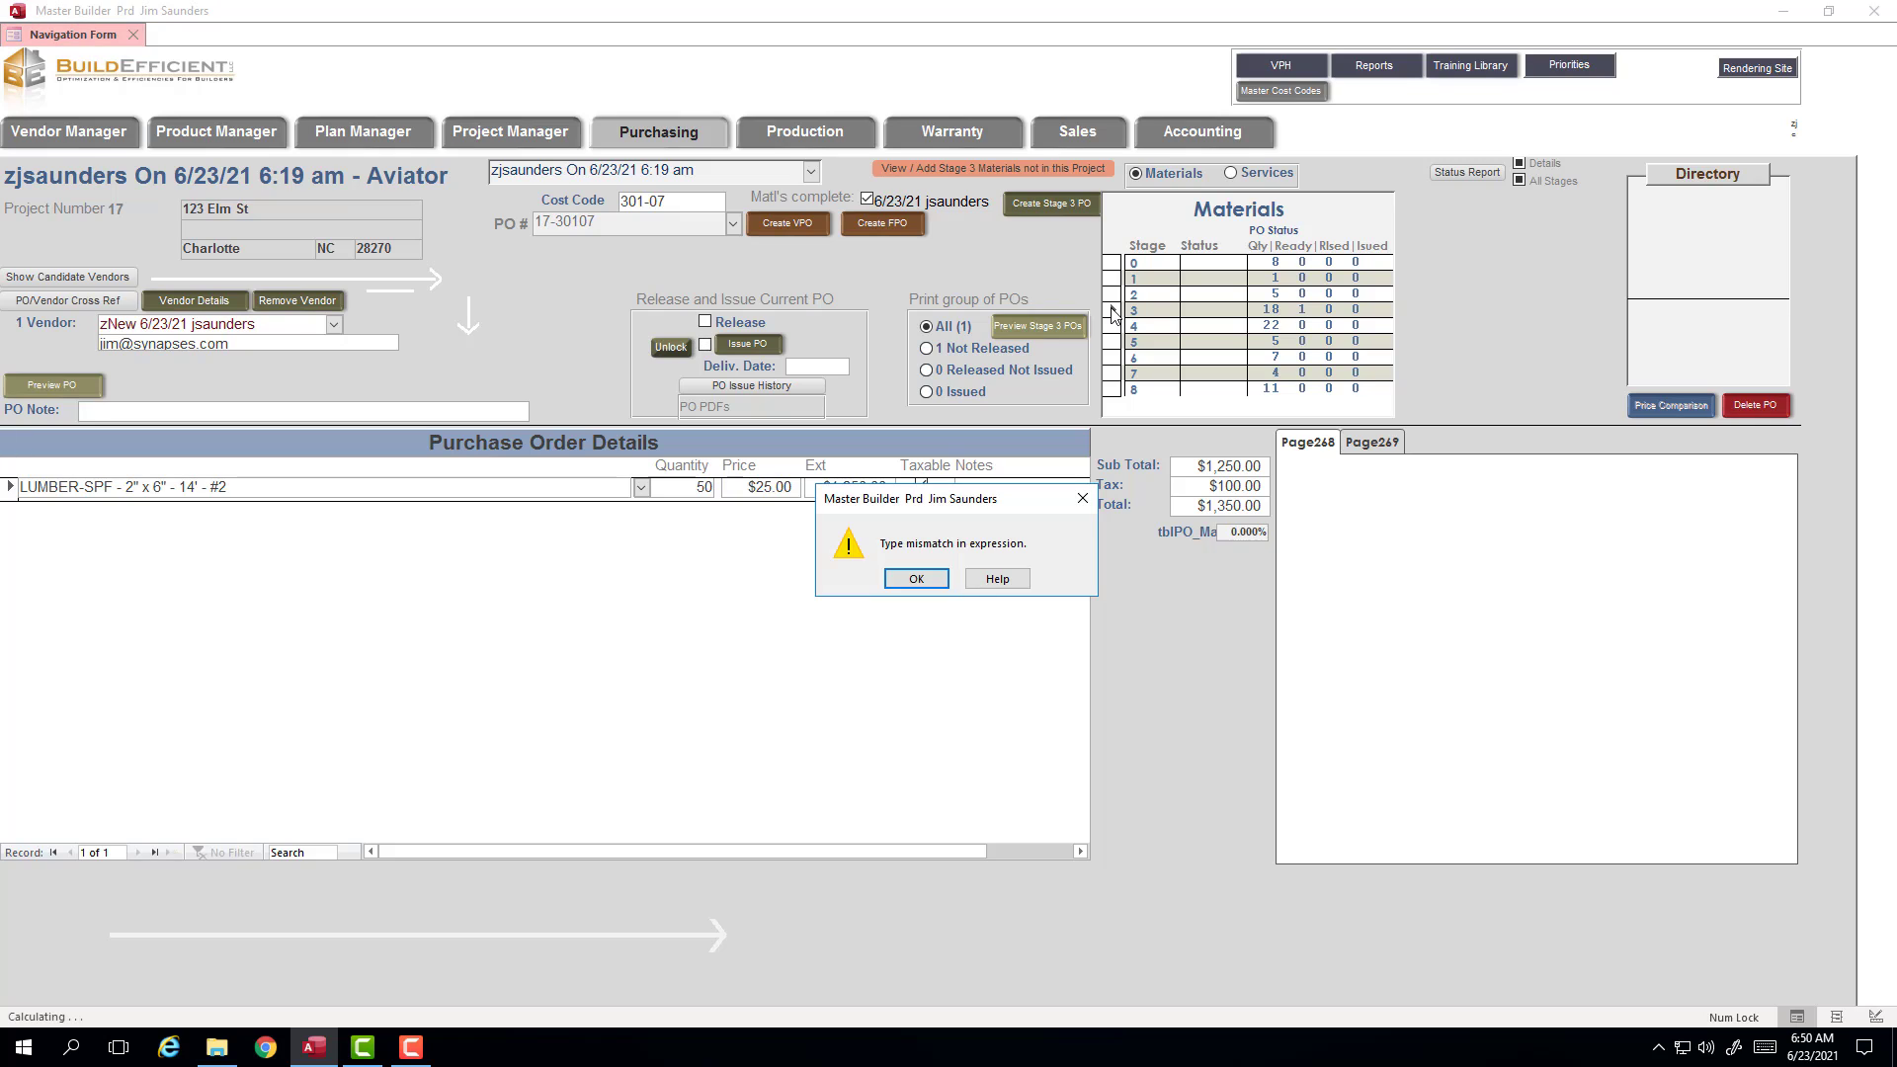
pyautogui.click(915, 578)
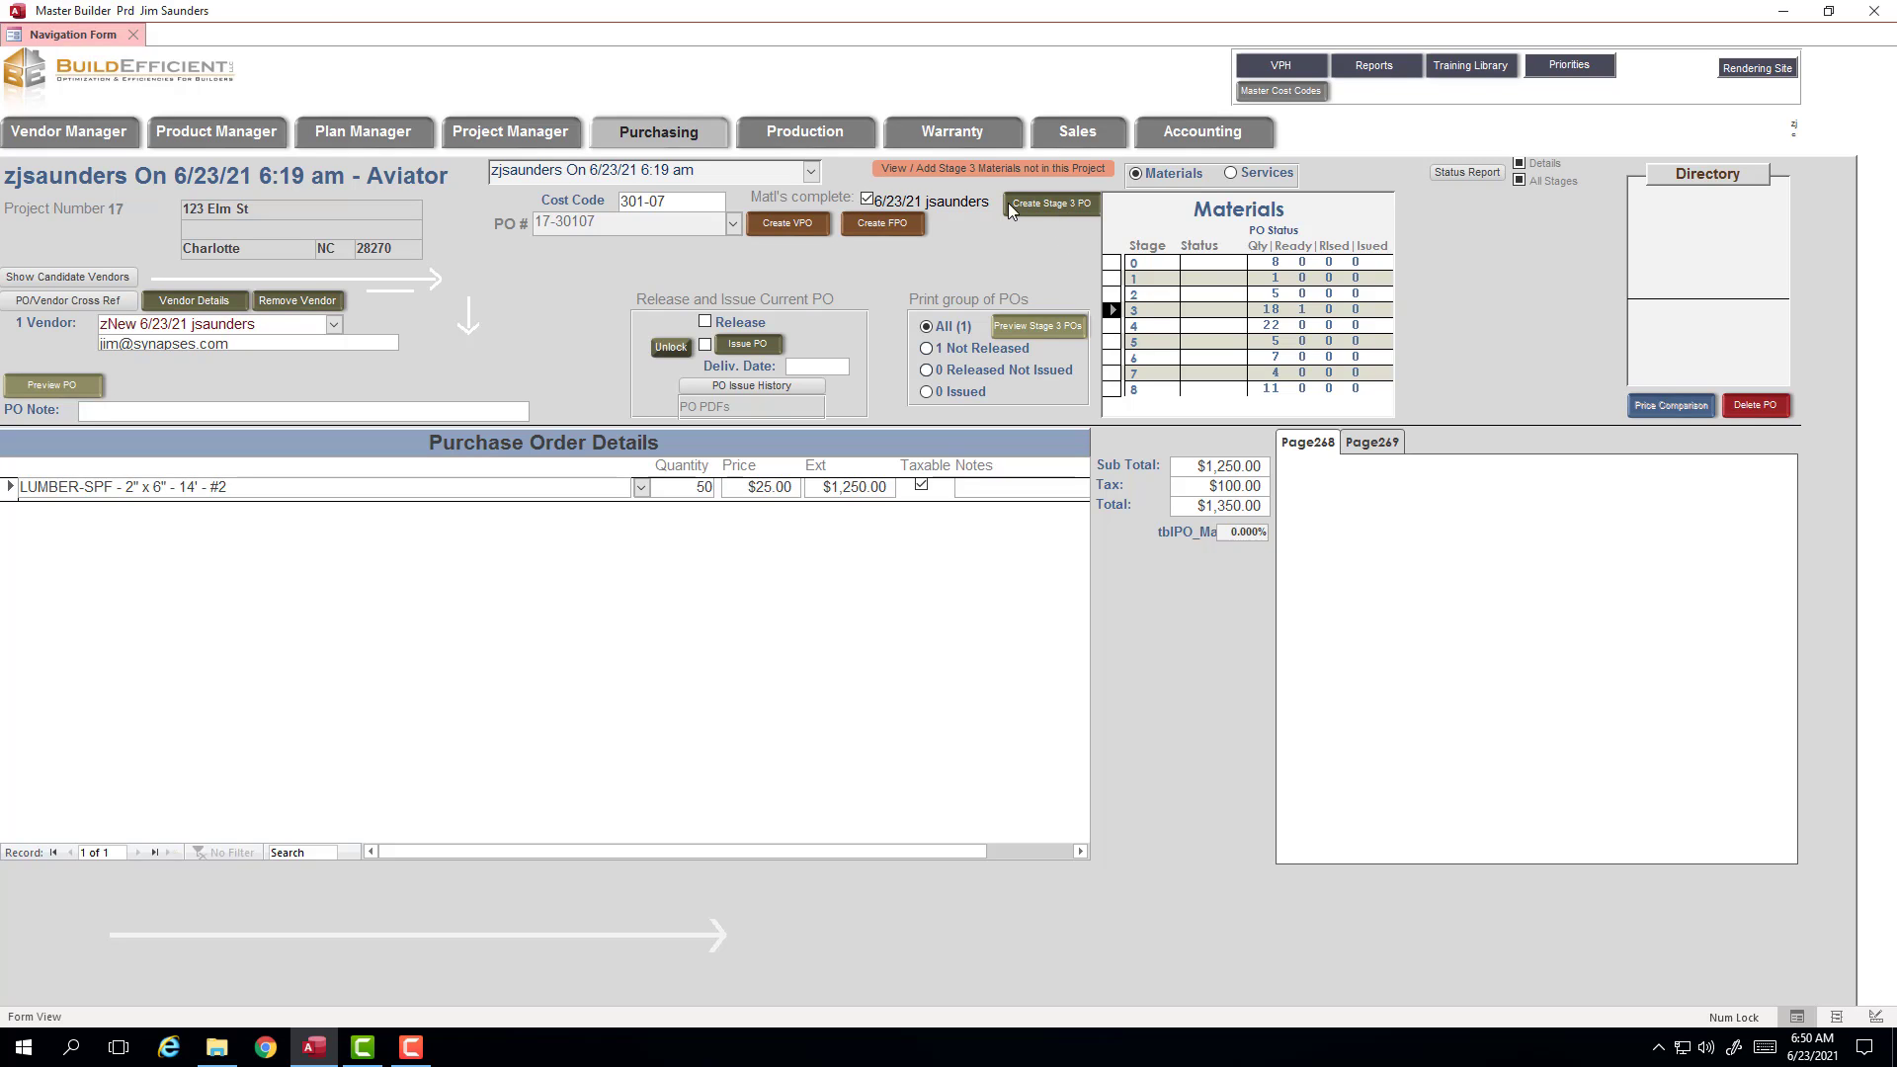
pyautogui.click(733, 223)
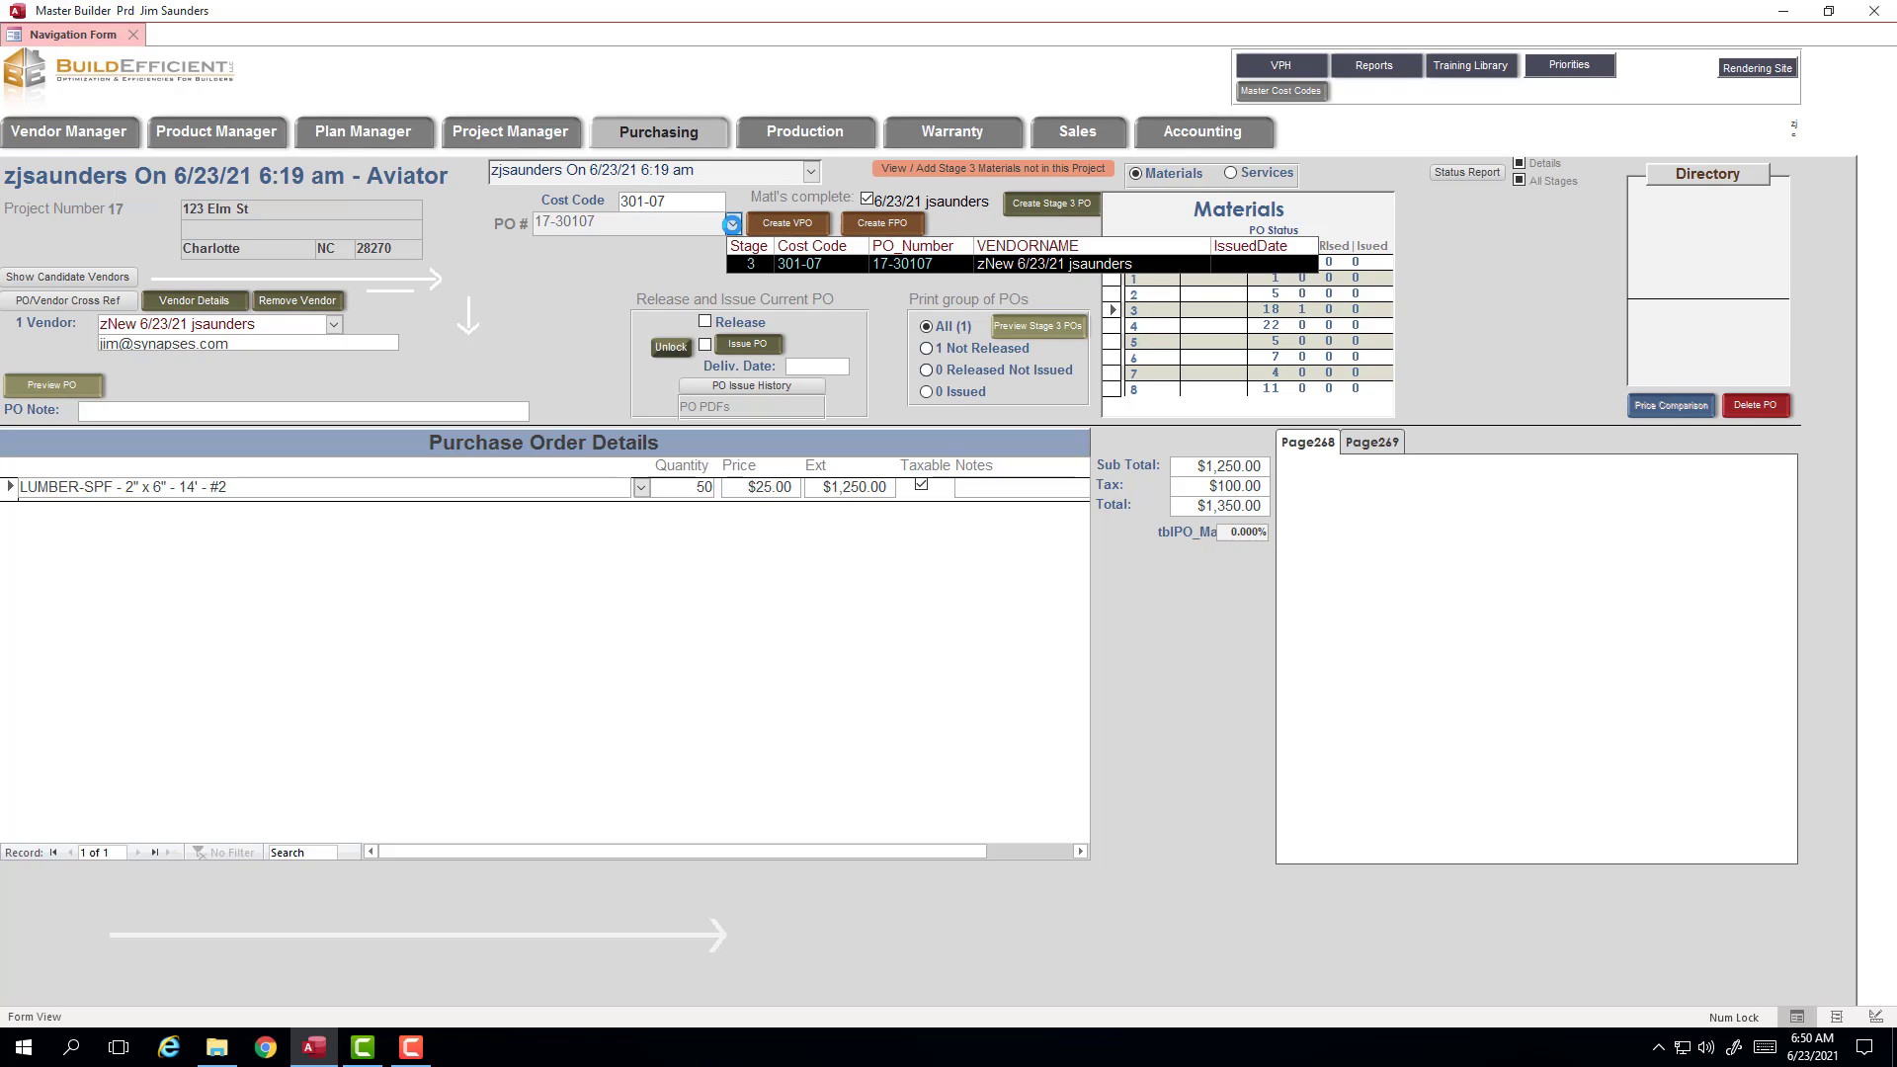
pyautogui.click(771, 261)
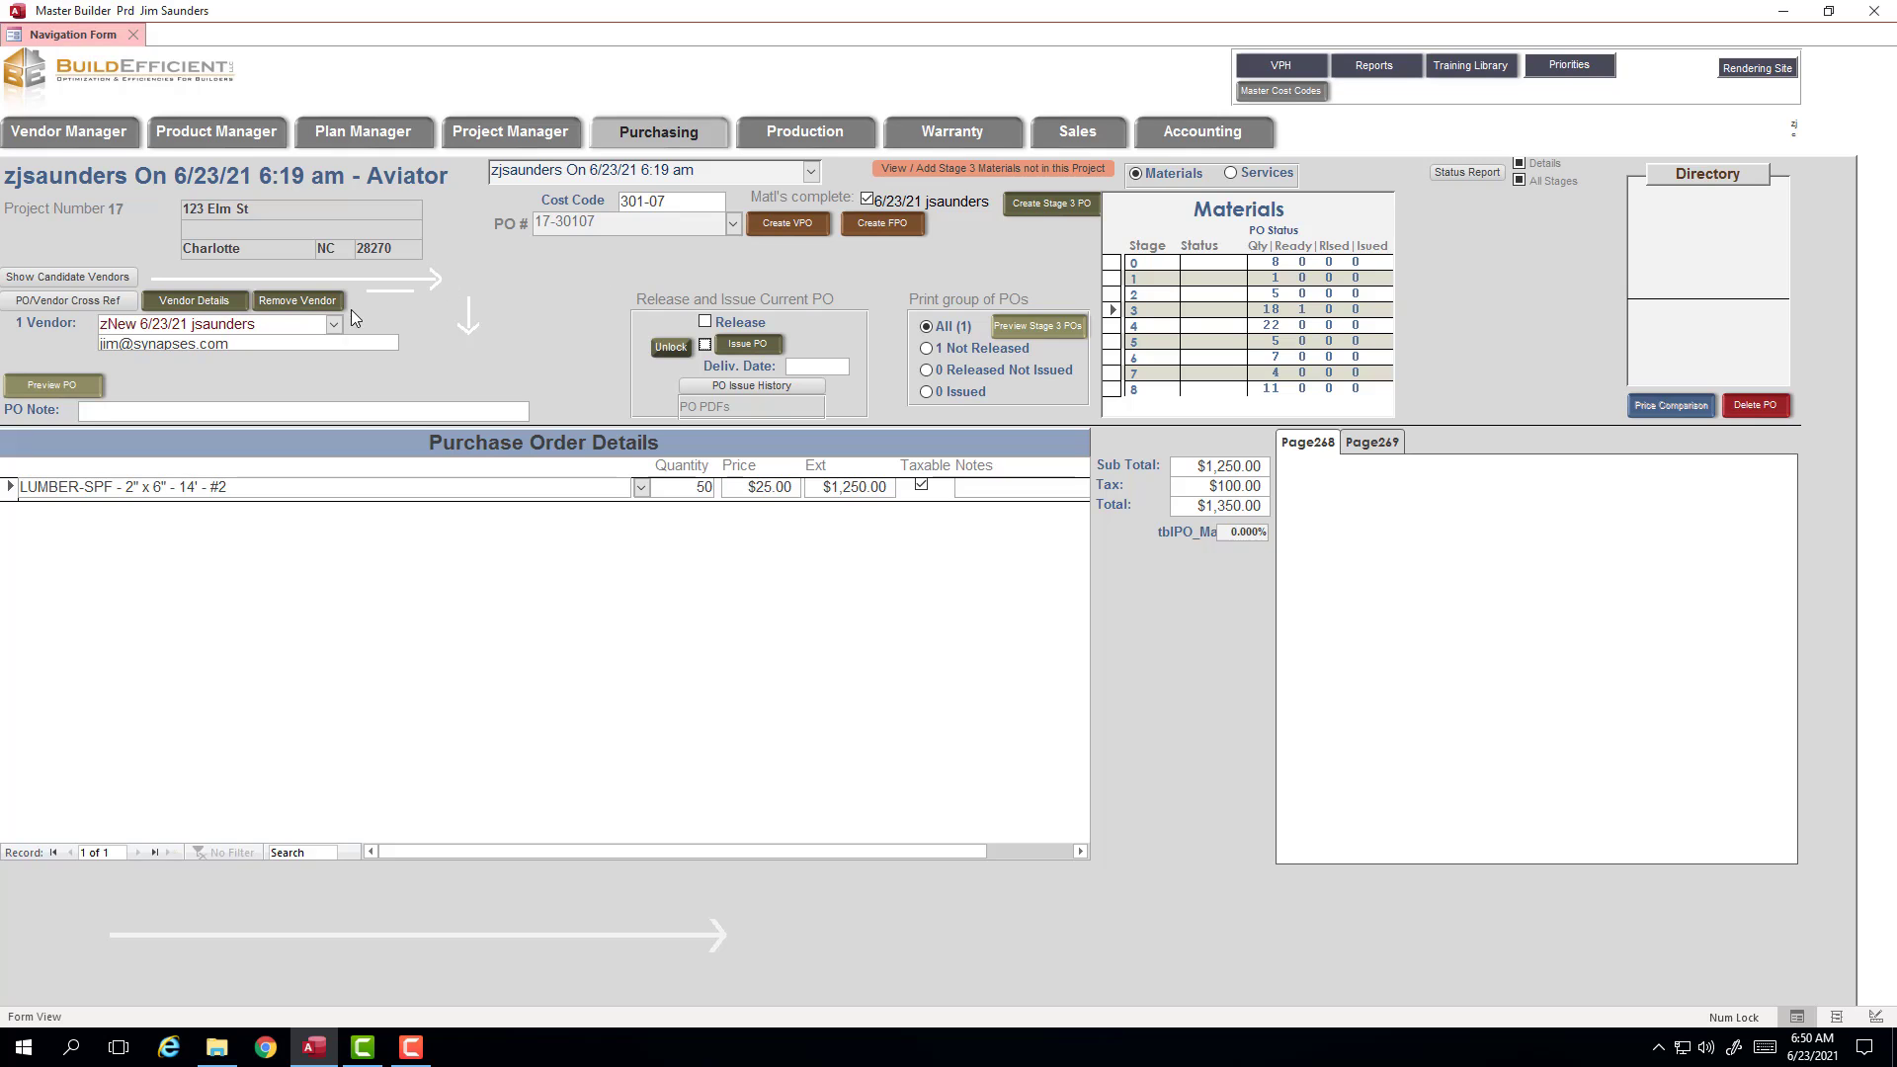
pyautogui.click(336, 325)
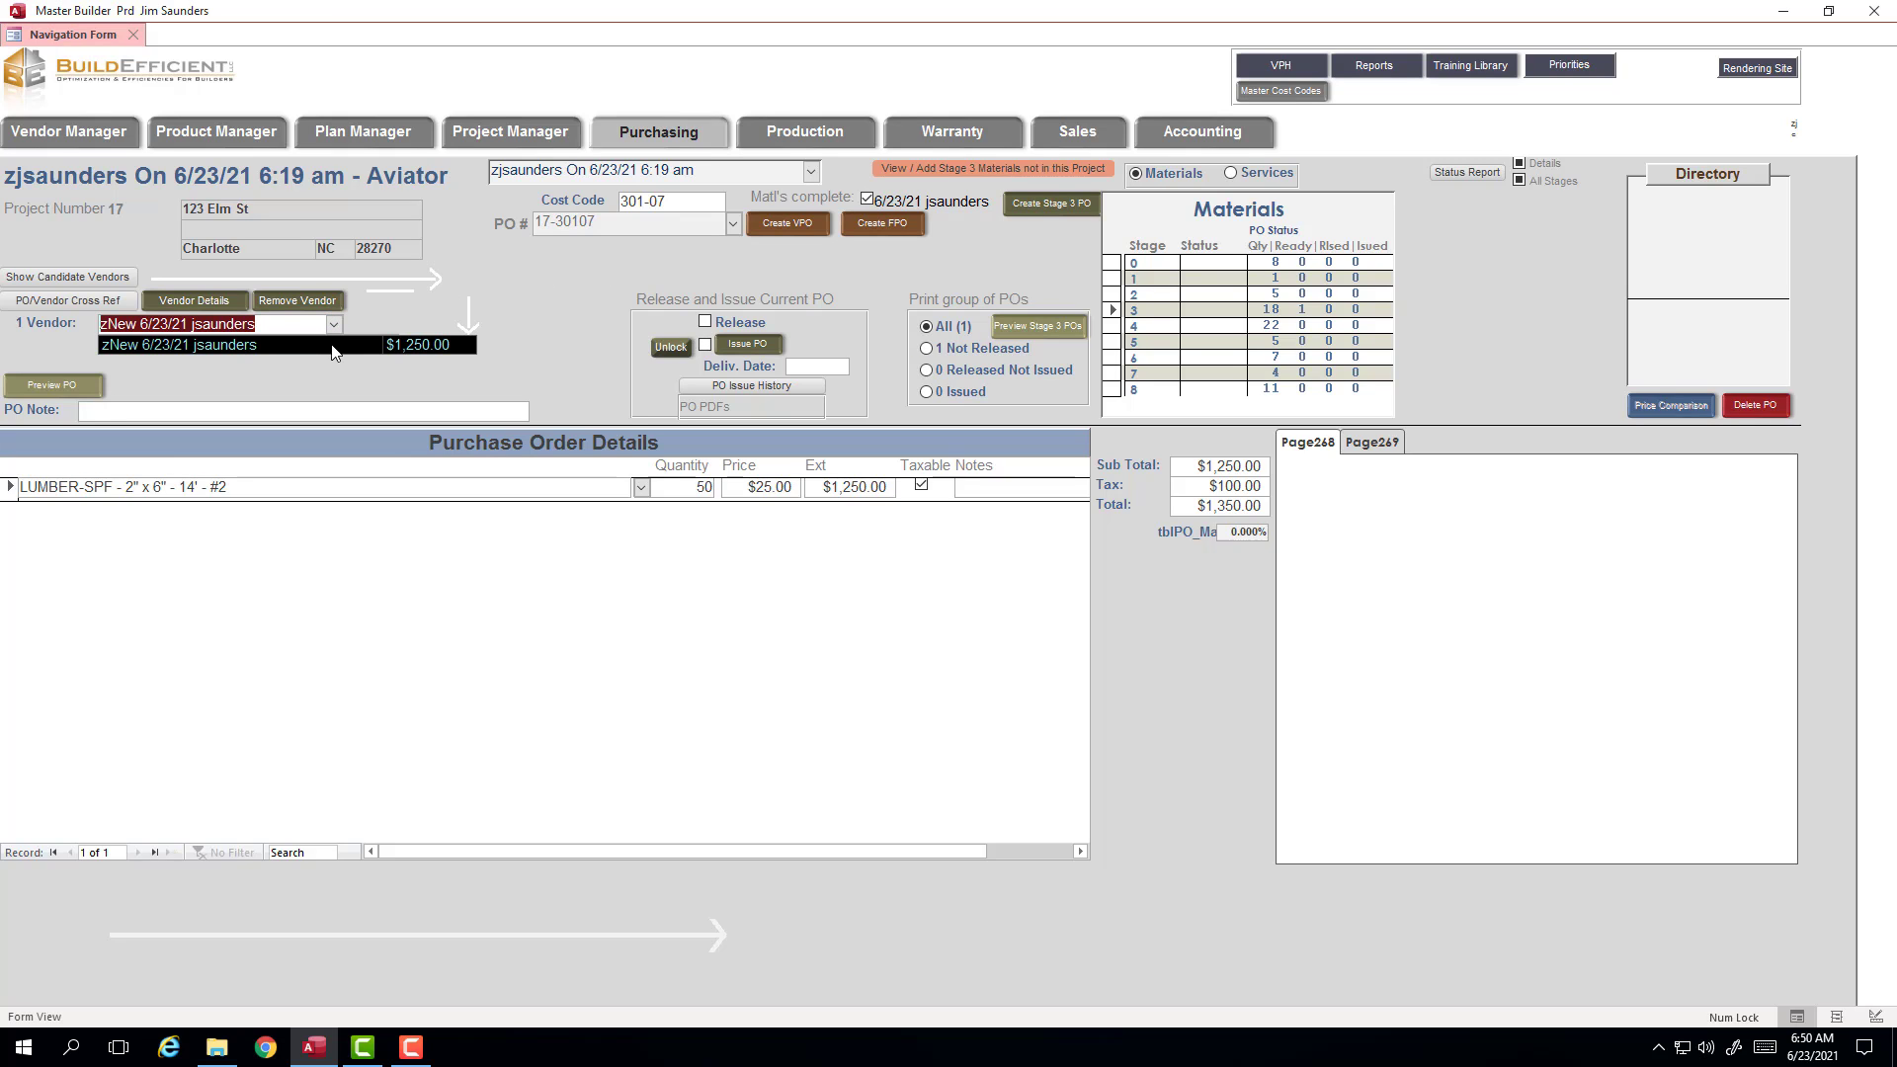
pyautogui.click(334, 348)
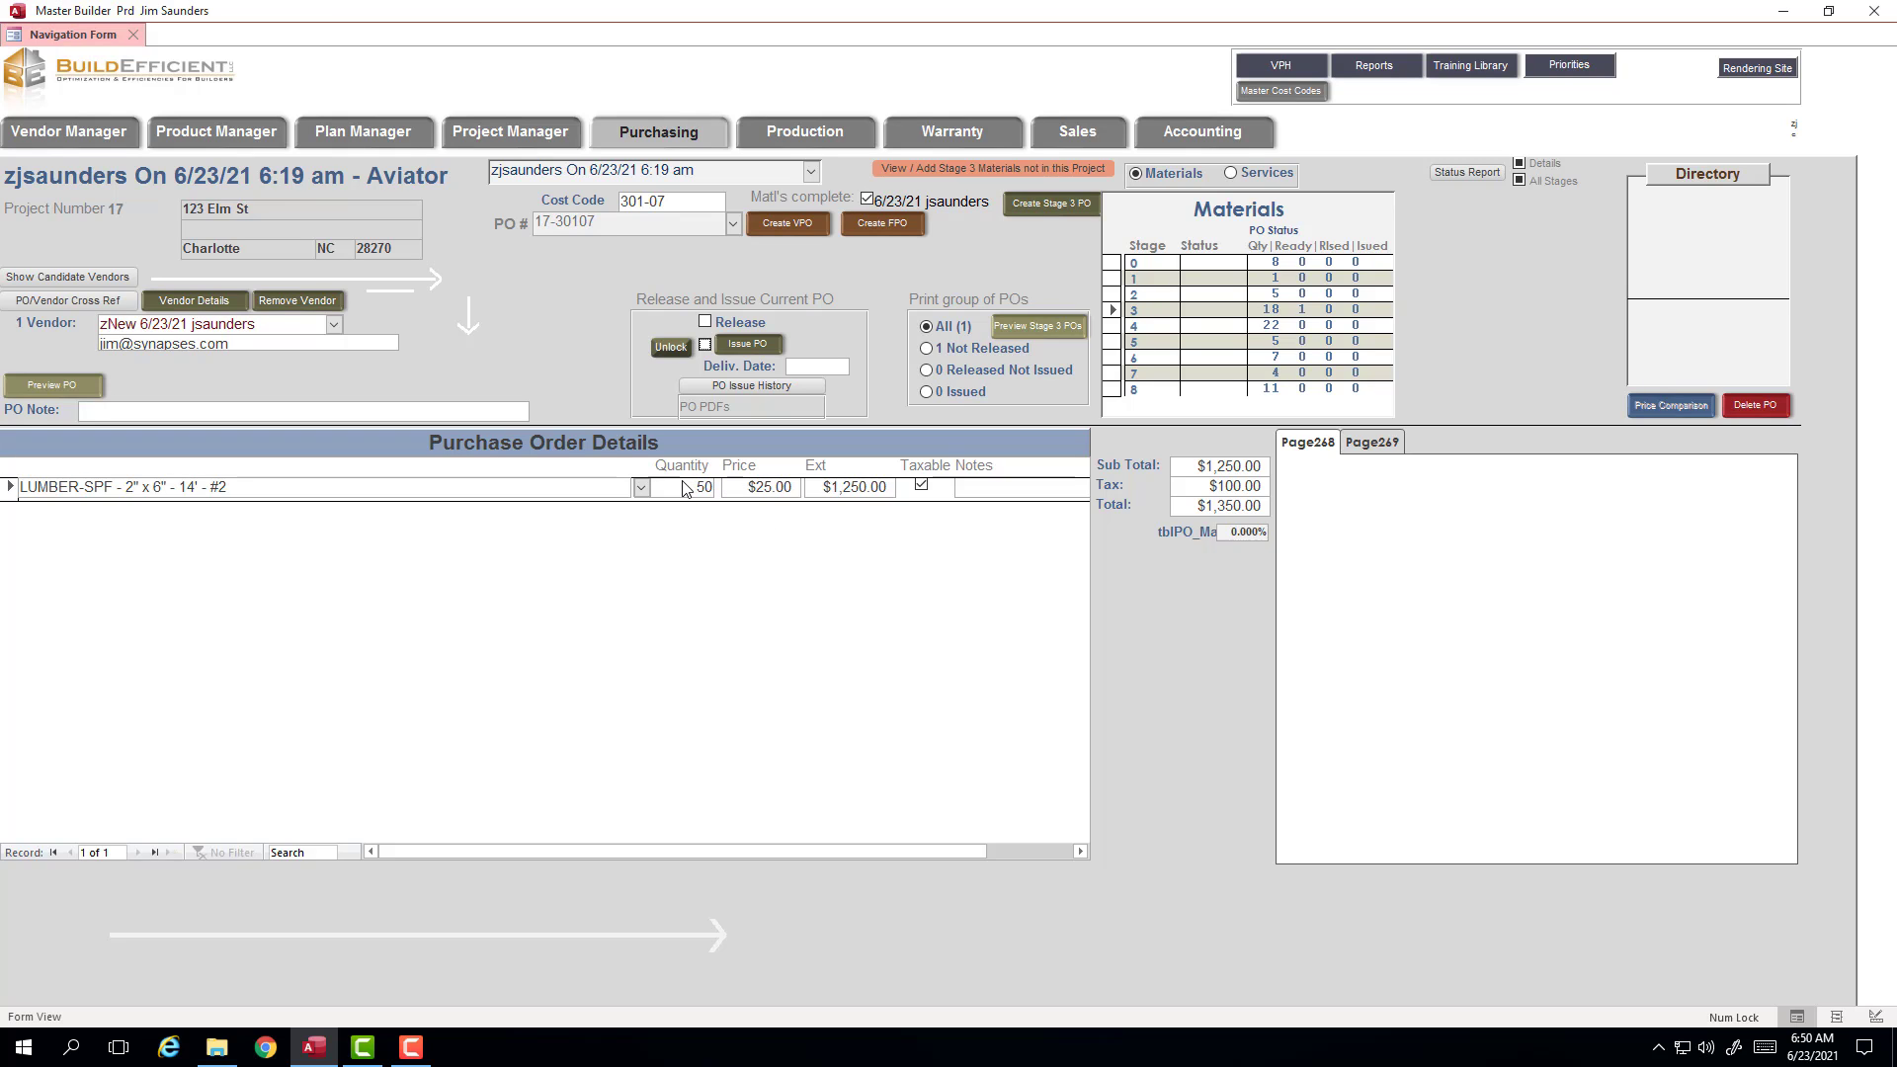
# Step: Preview the Stage 3 purchase order report to check its pricing and sales tax, and close it
pyautogui.click(1047, 331)
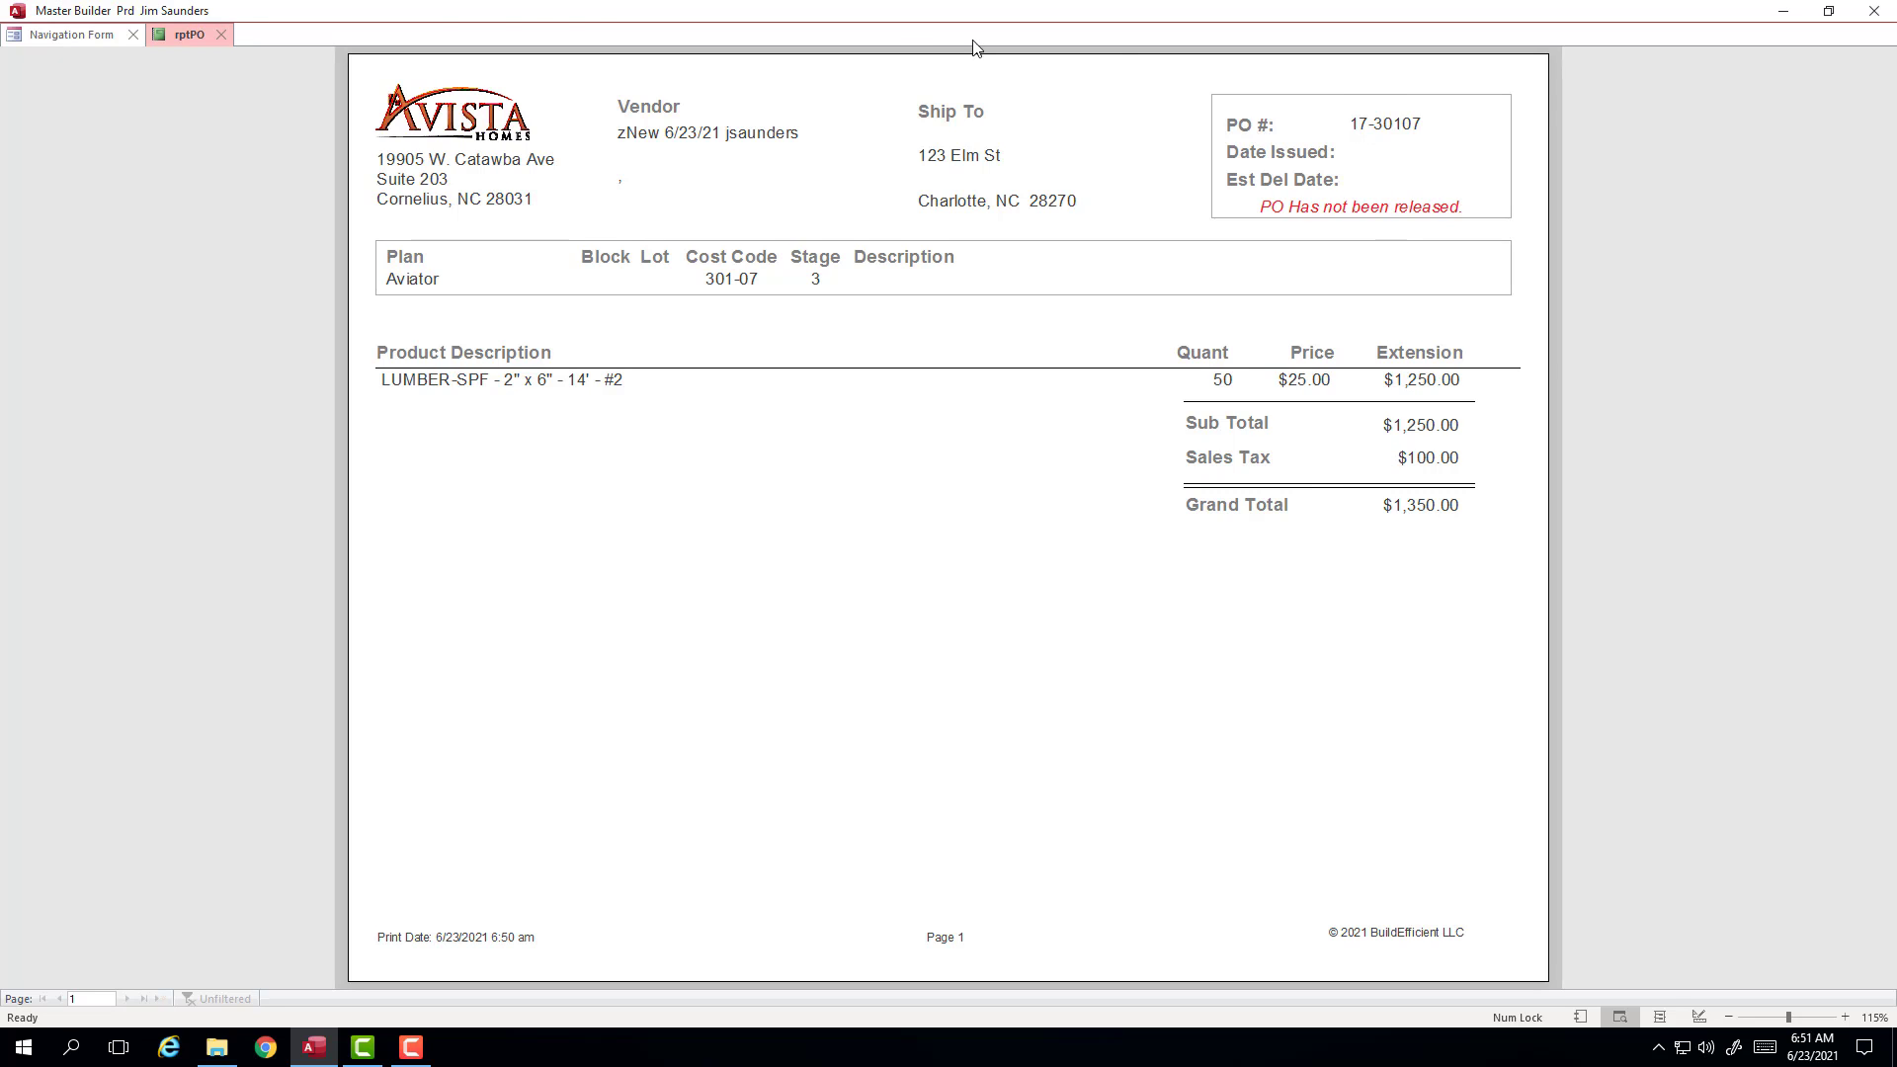
pyautogui.click(221, 35)
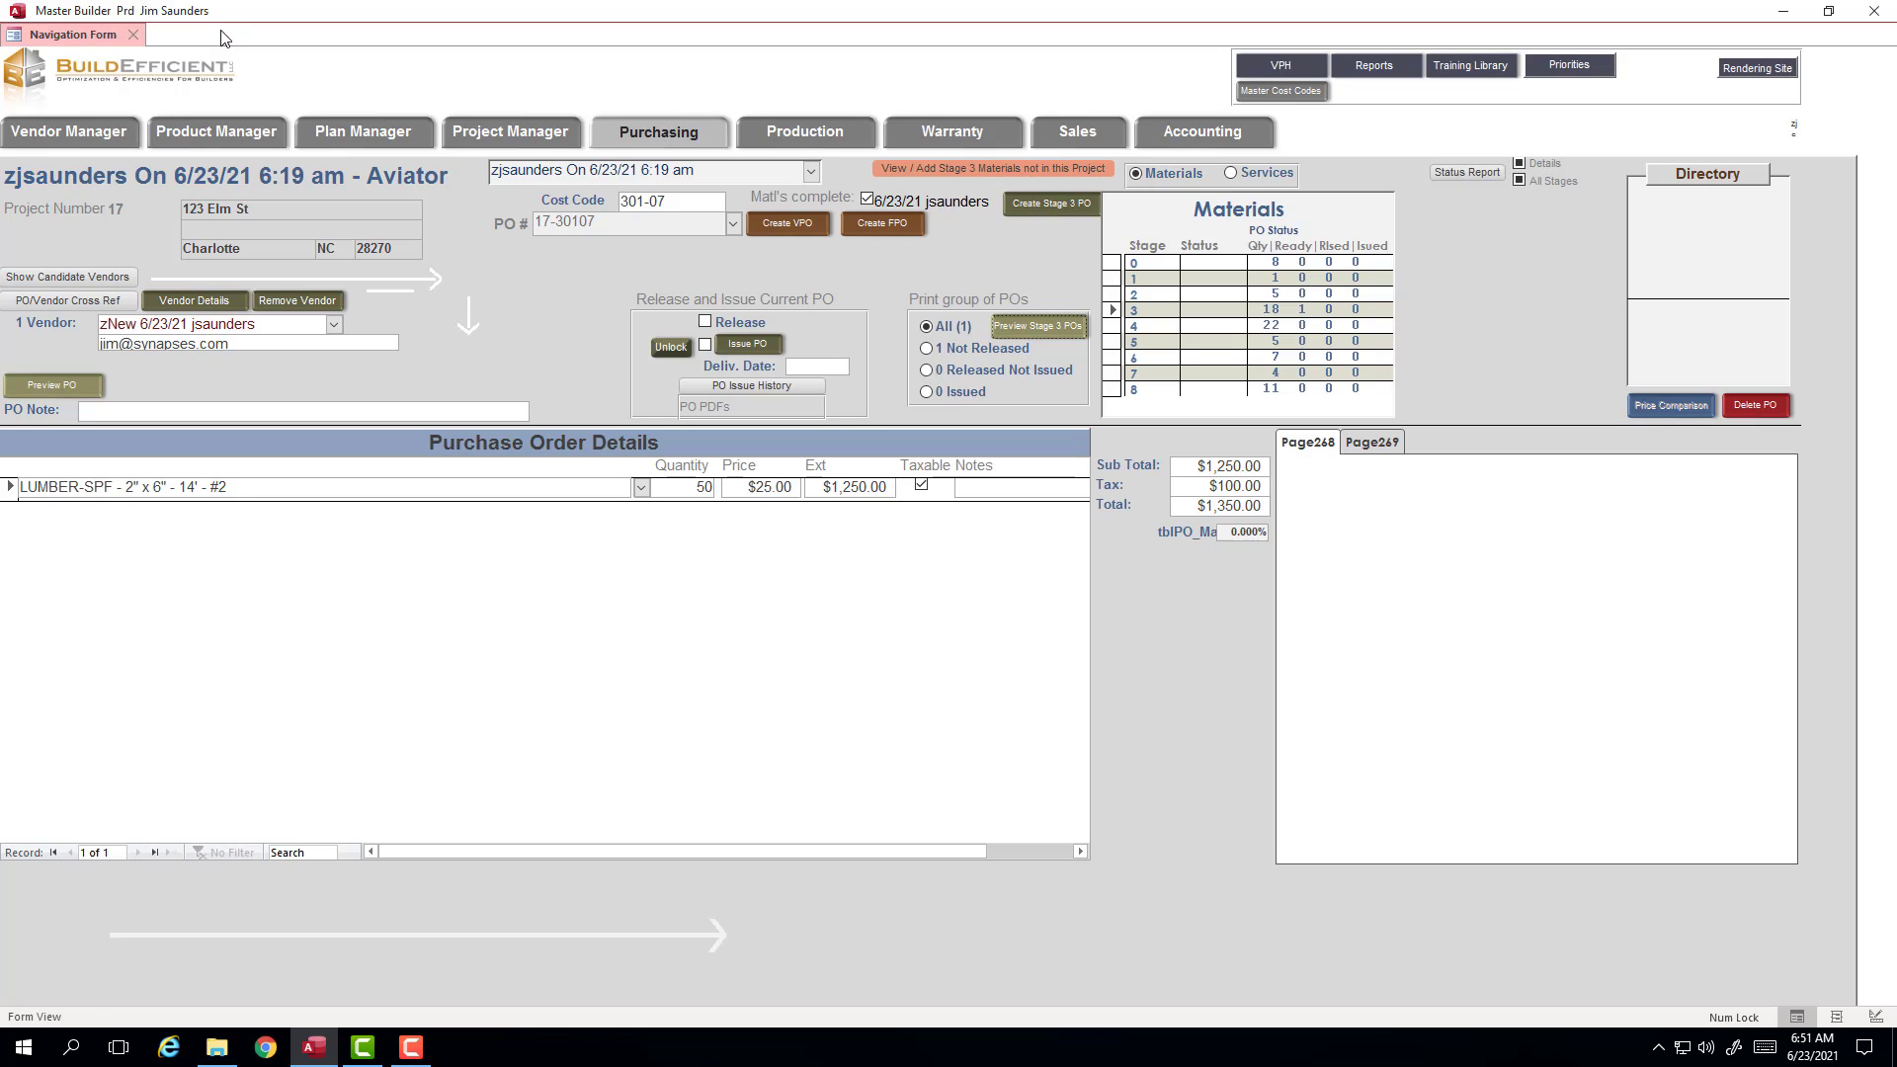
# Step: Release and issue the 301-07 purchase order with a delivery date of 6/30/2021
pyautogui.click(705, 322)
pyautogui.click(729, 348)
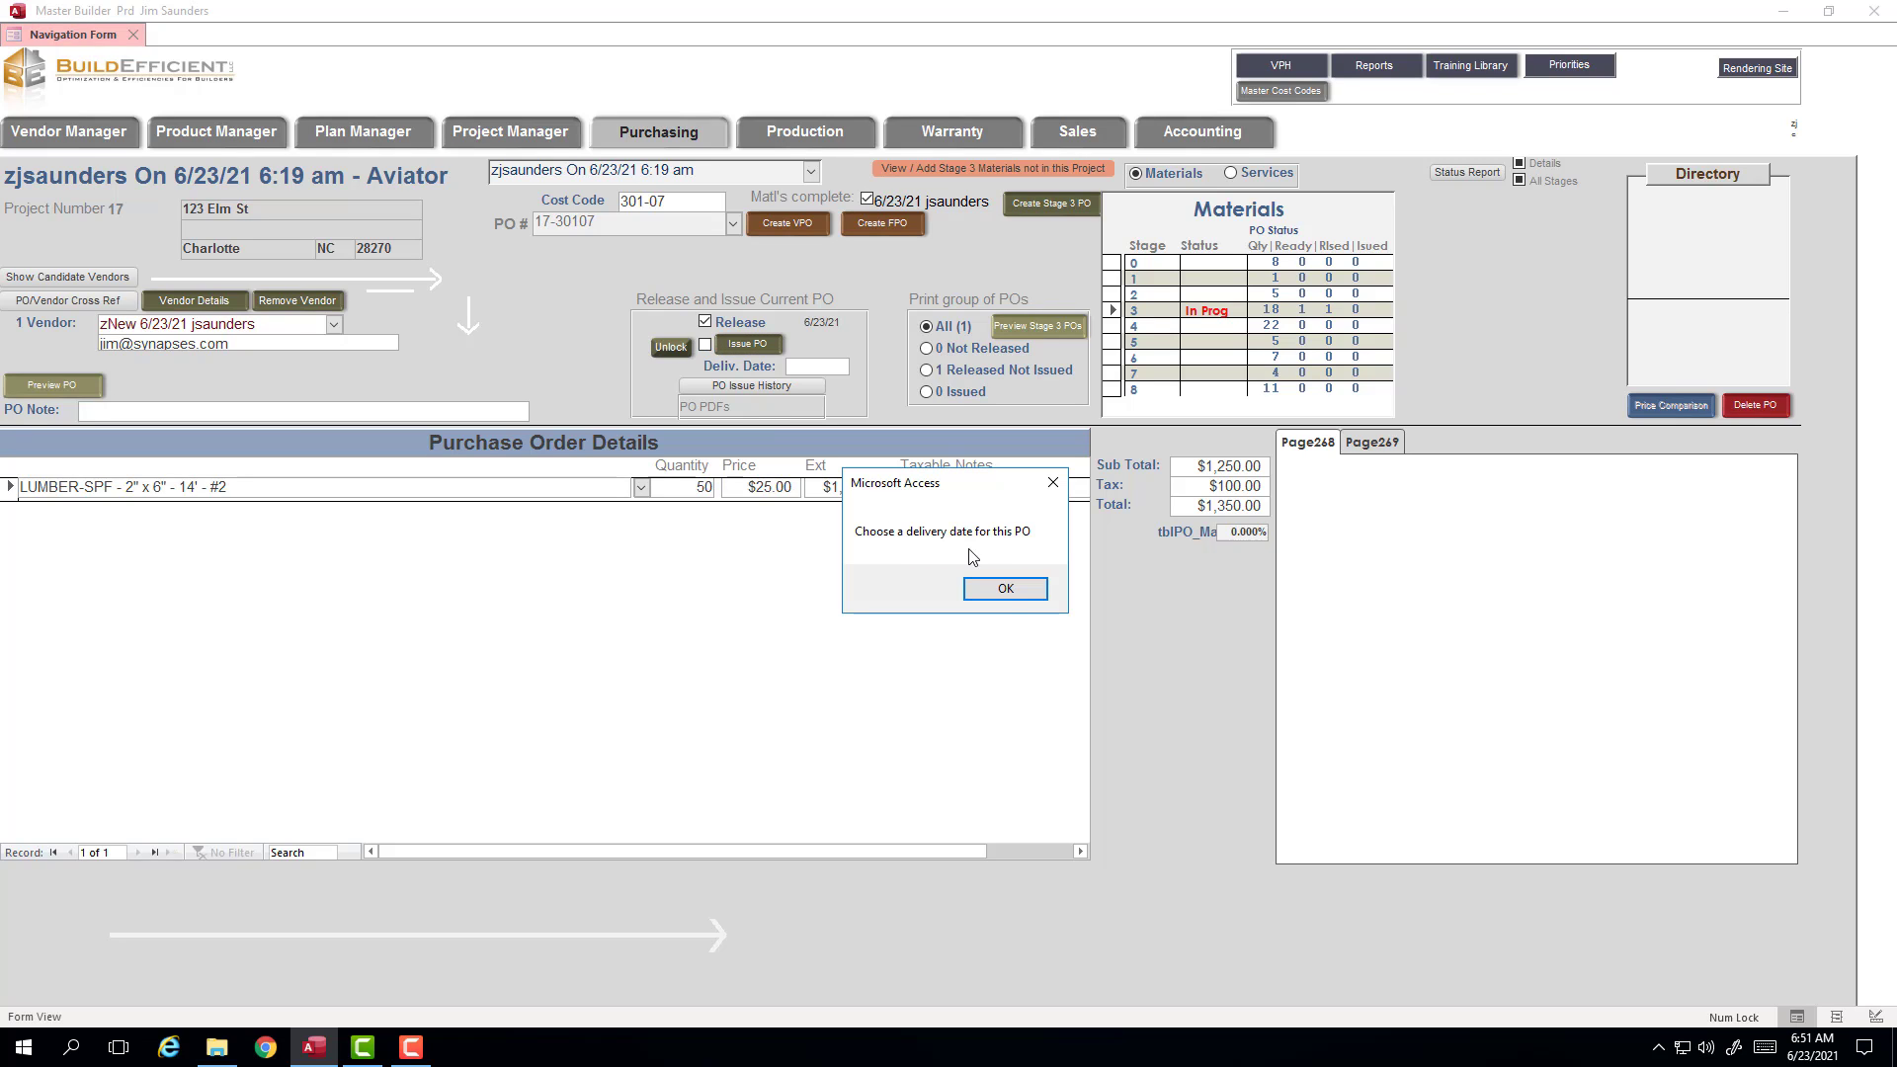
pyautogui.click(1005, 589)
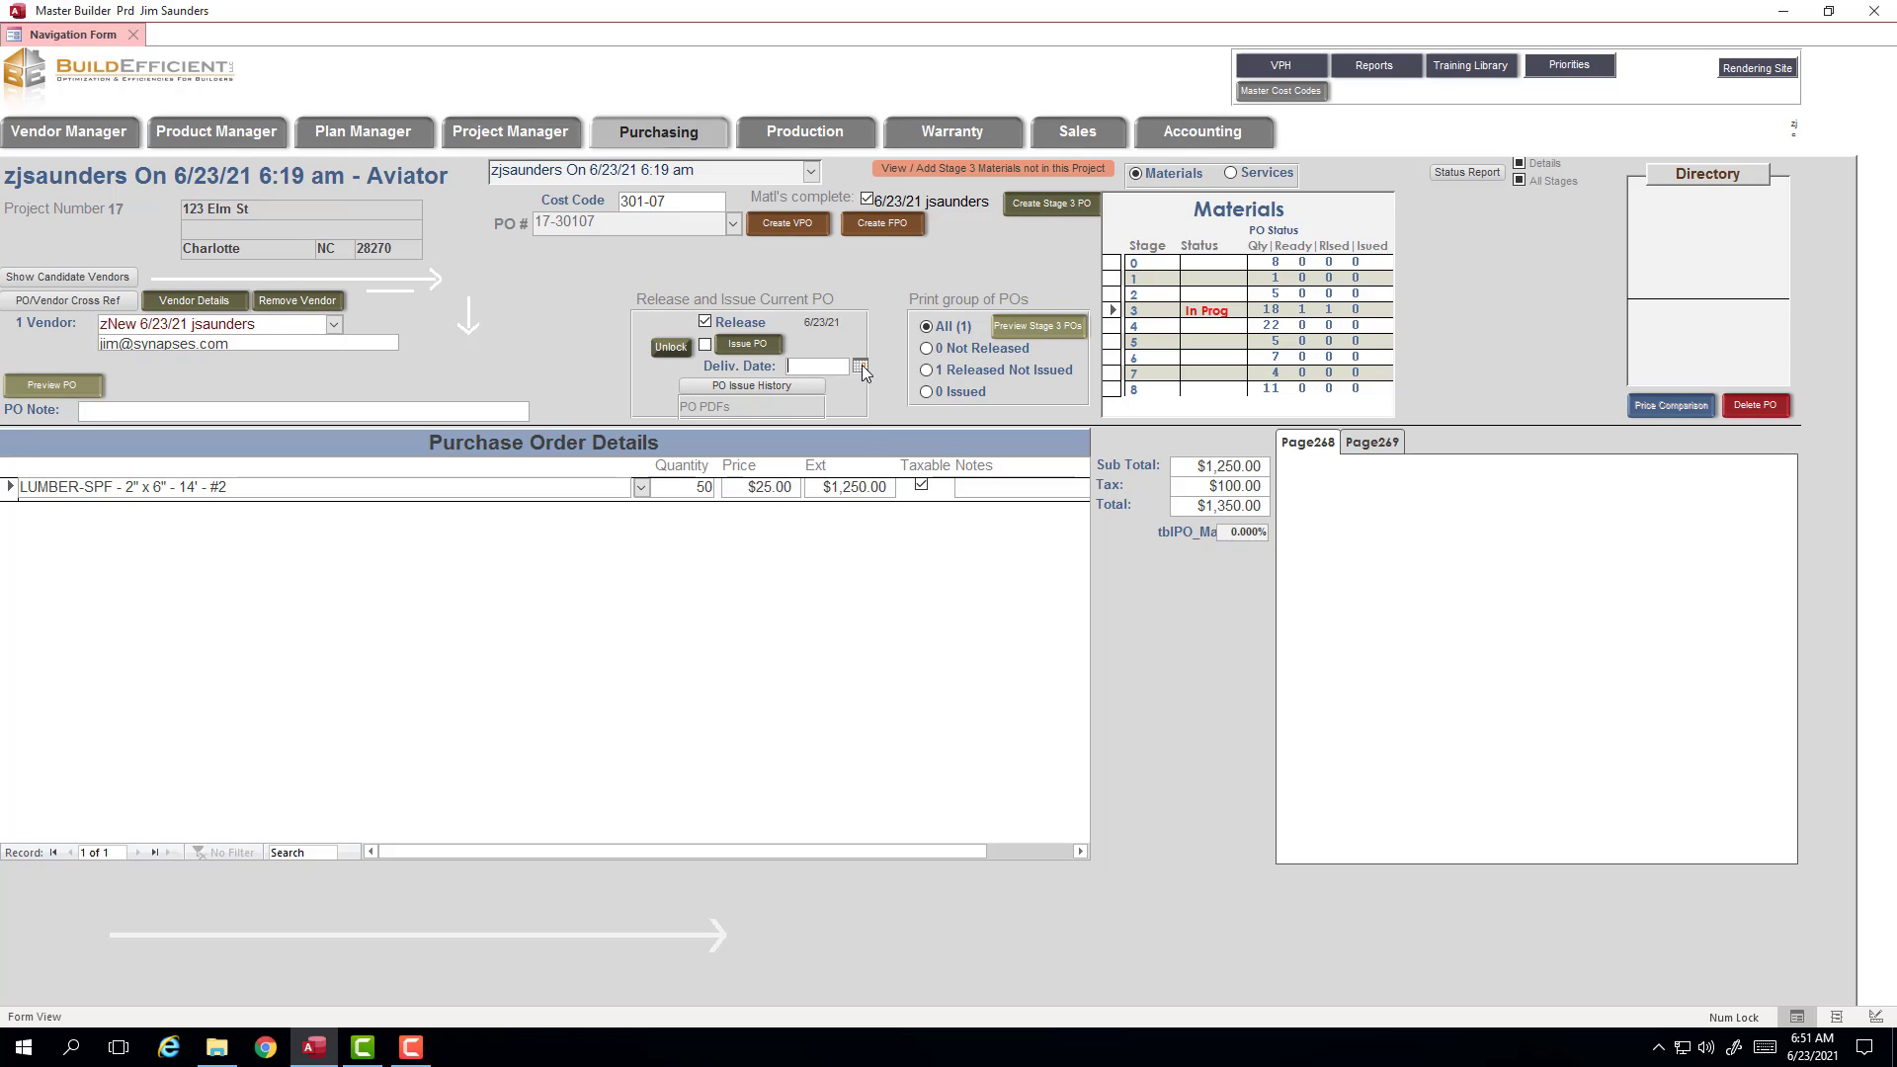
pyautogui.click(860, 366)
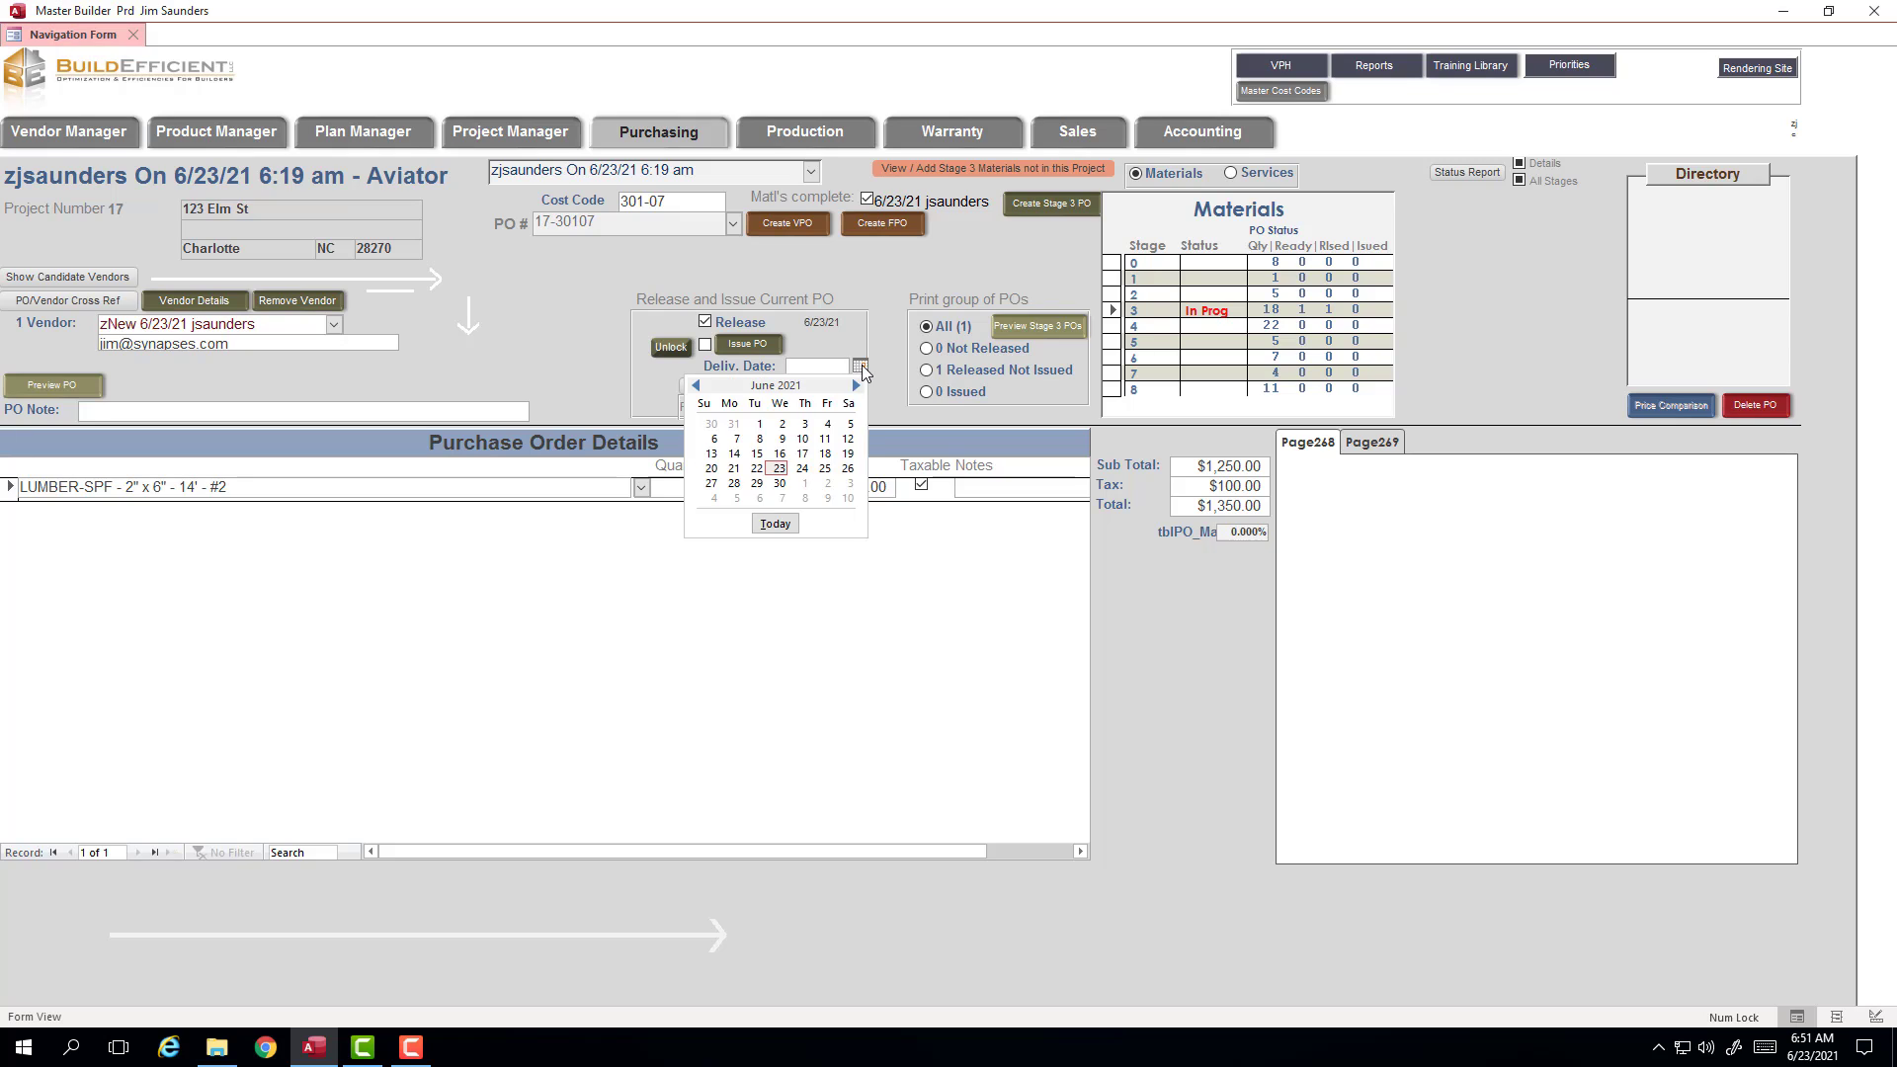
pyautogui.click(778, 484)
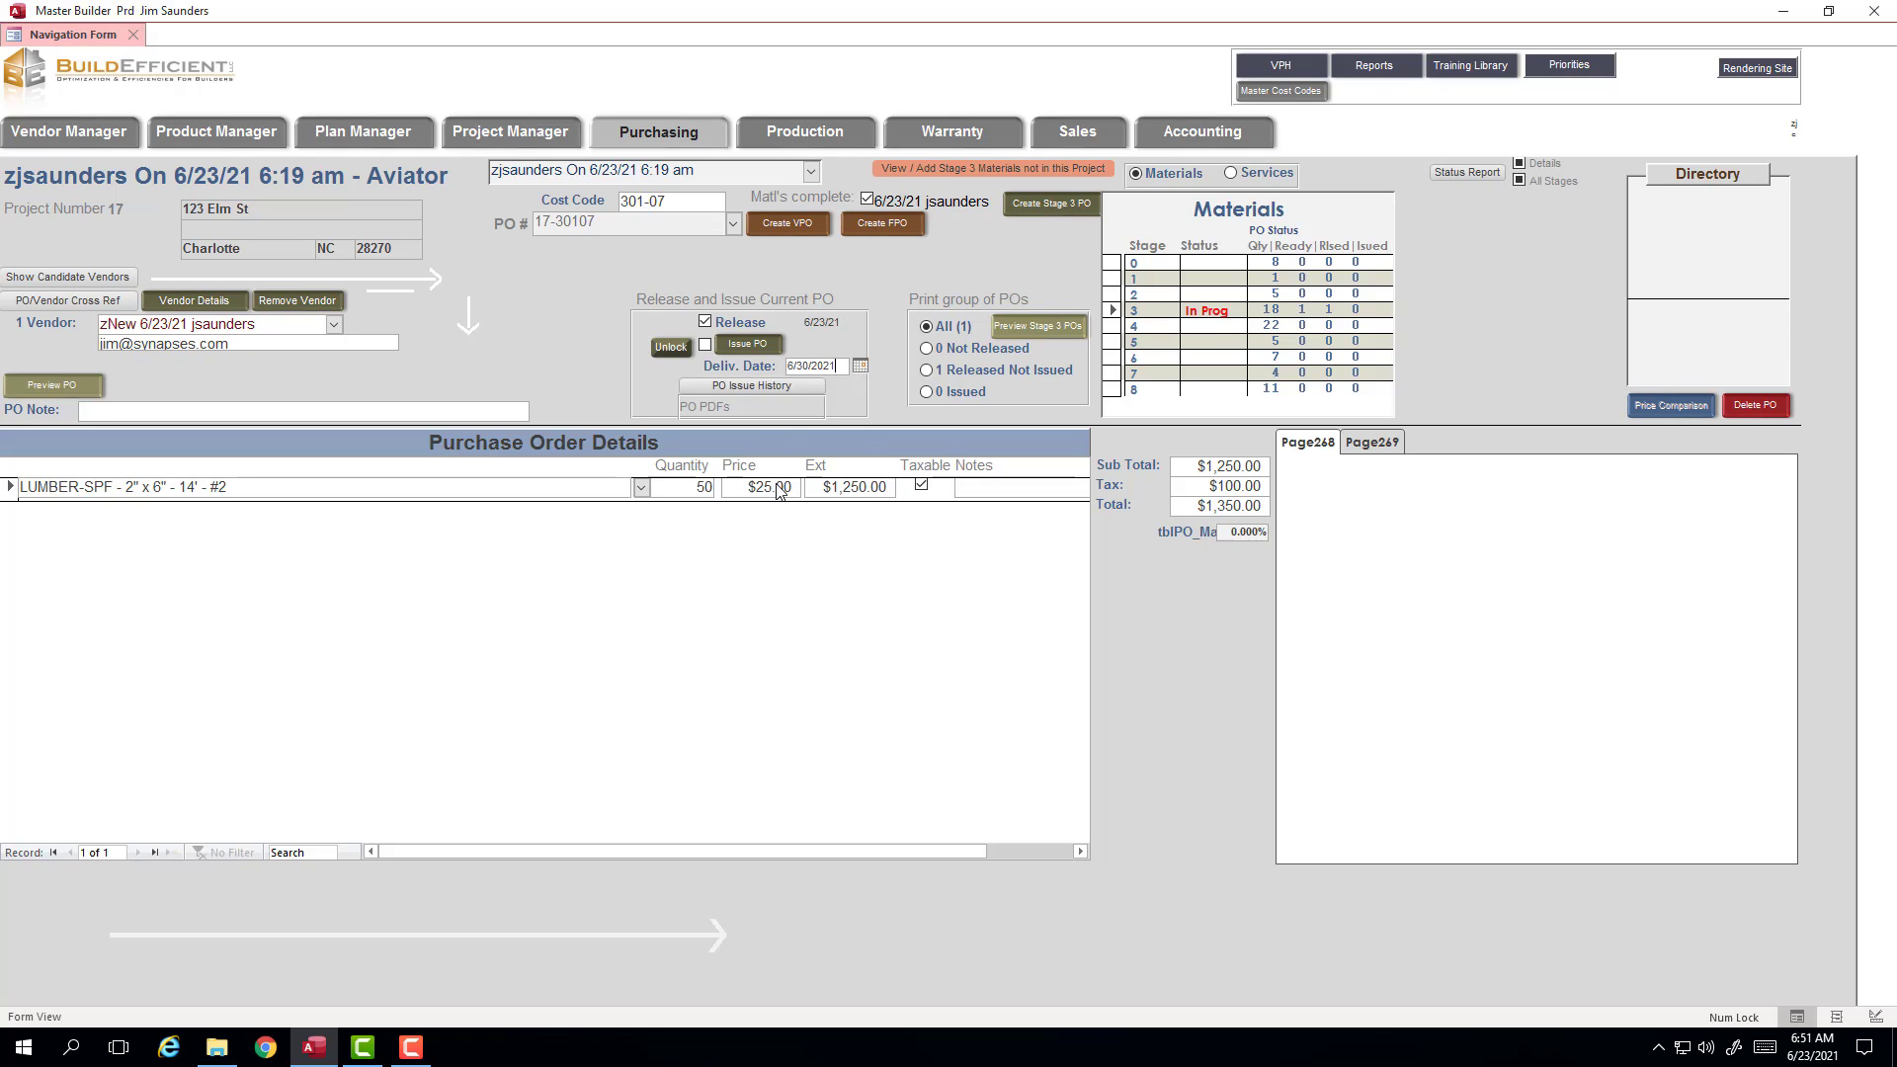
pyautogui.click(748, 344)
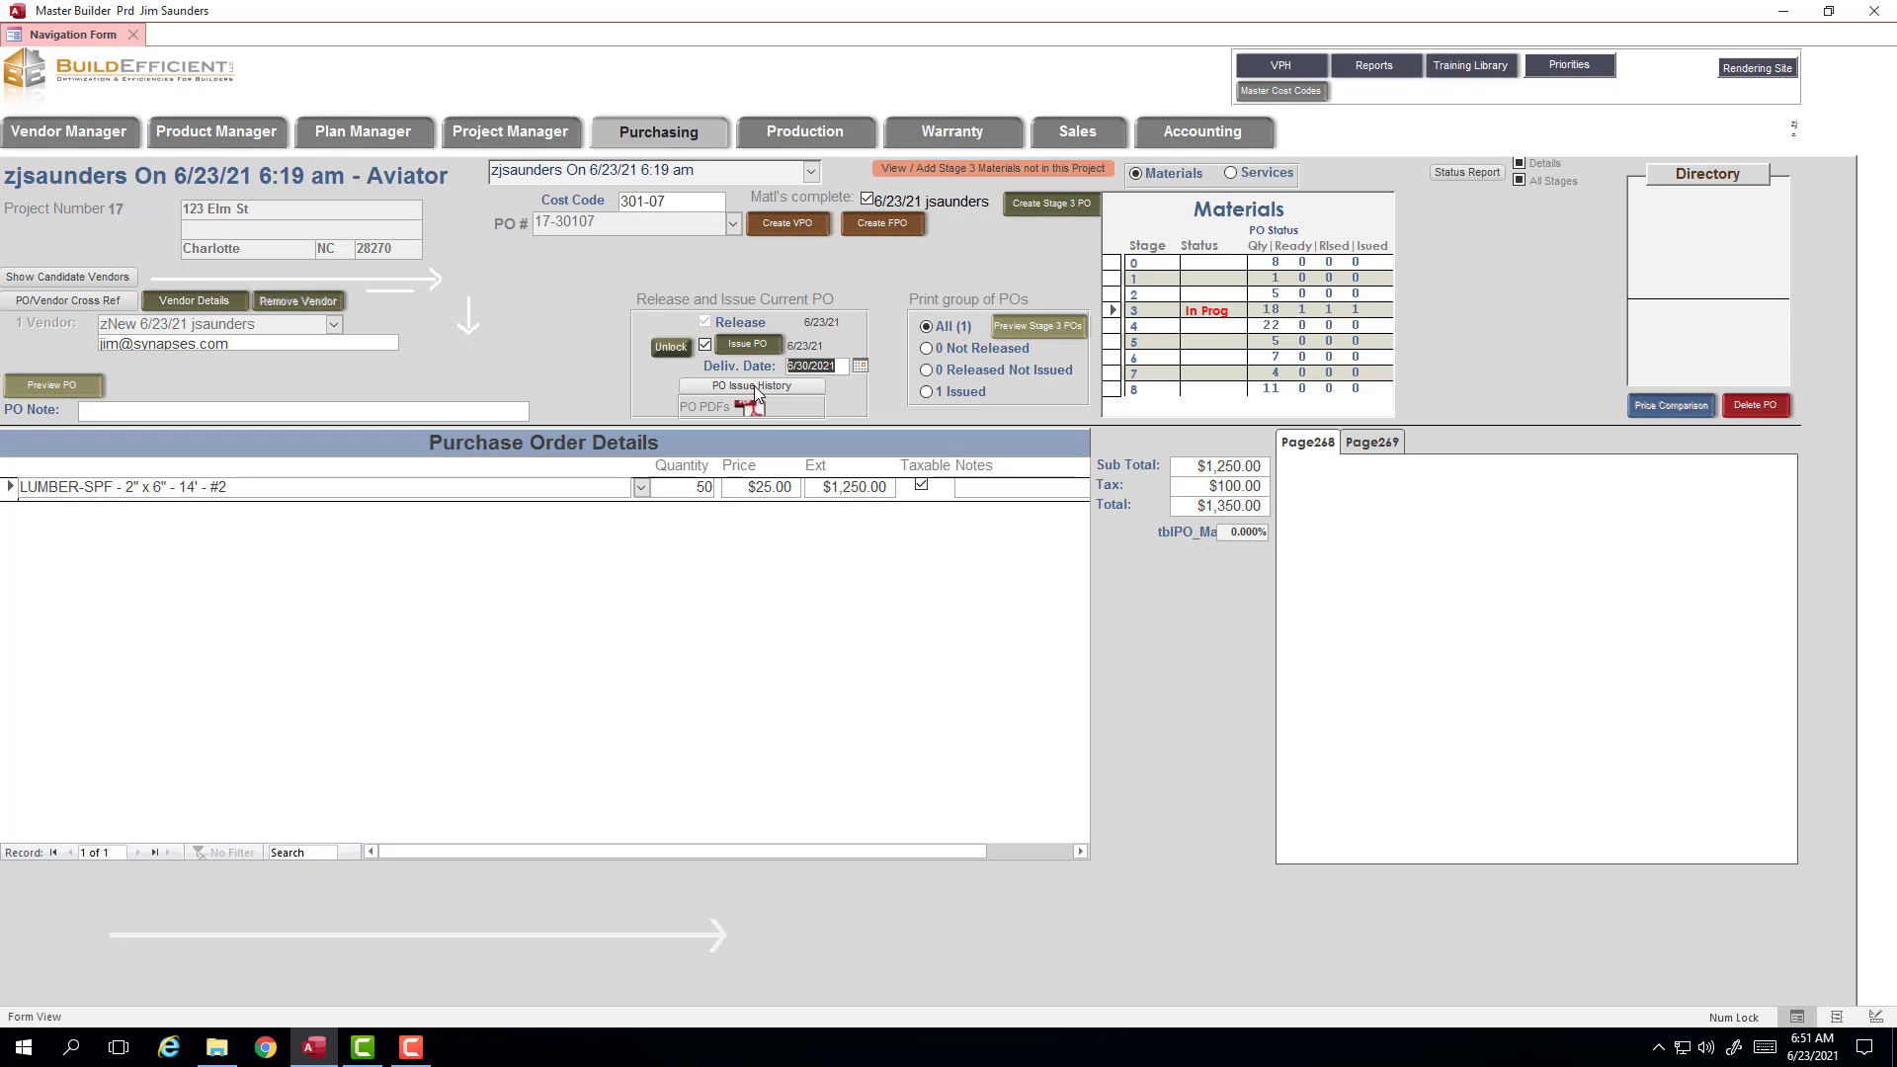
# Step: Check the issued purchase order's issue history and its attached PDF
pyautogui.click(755, 387)
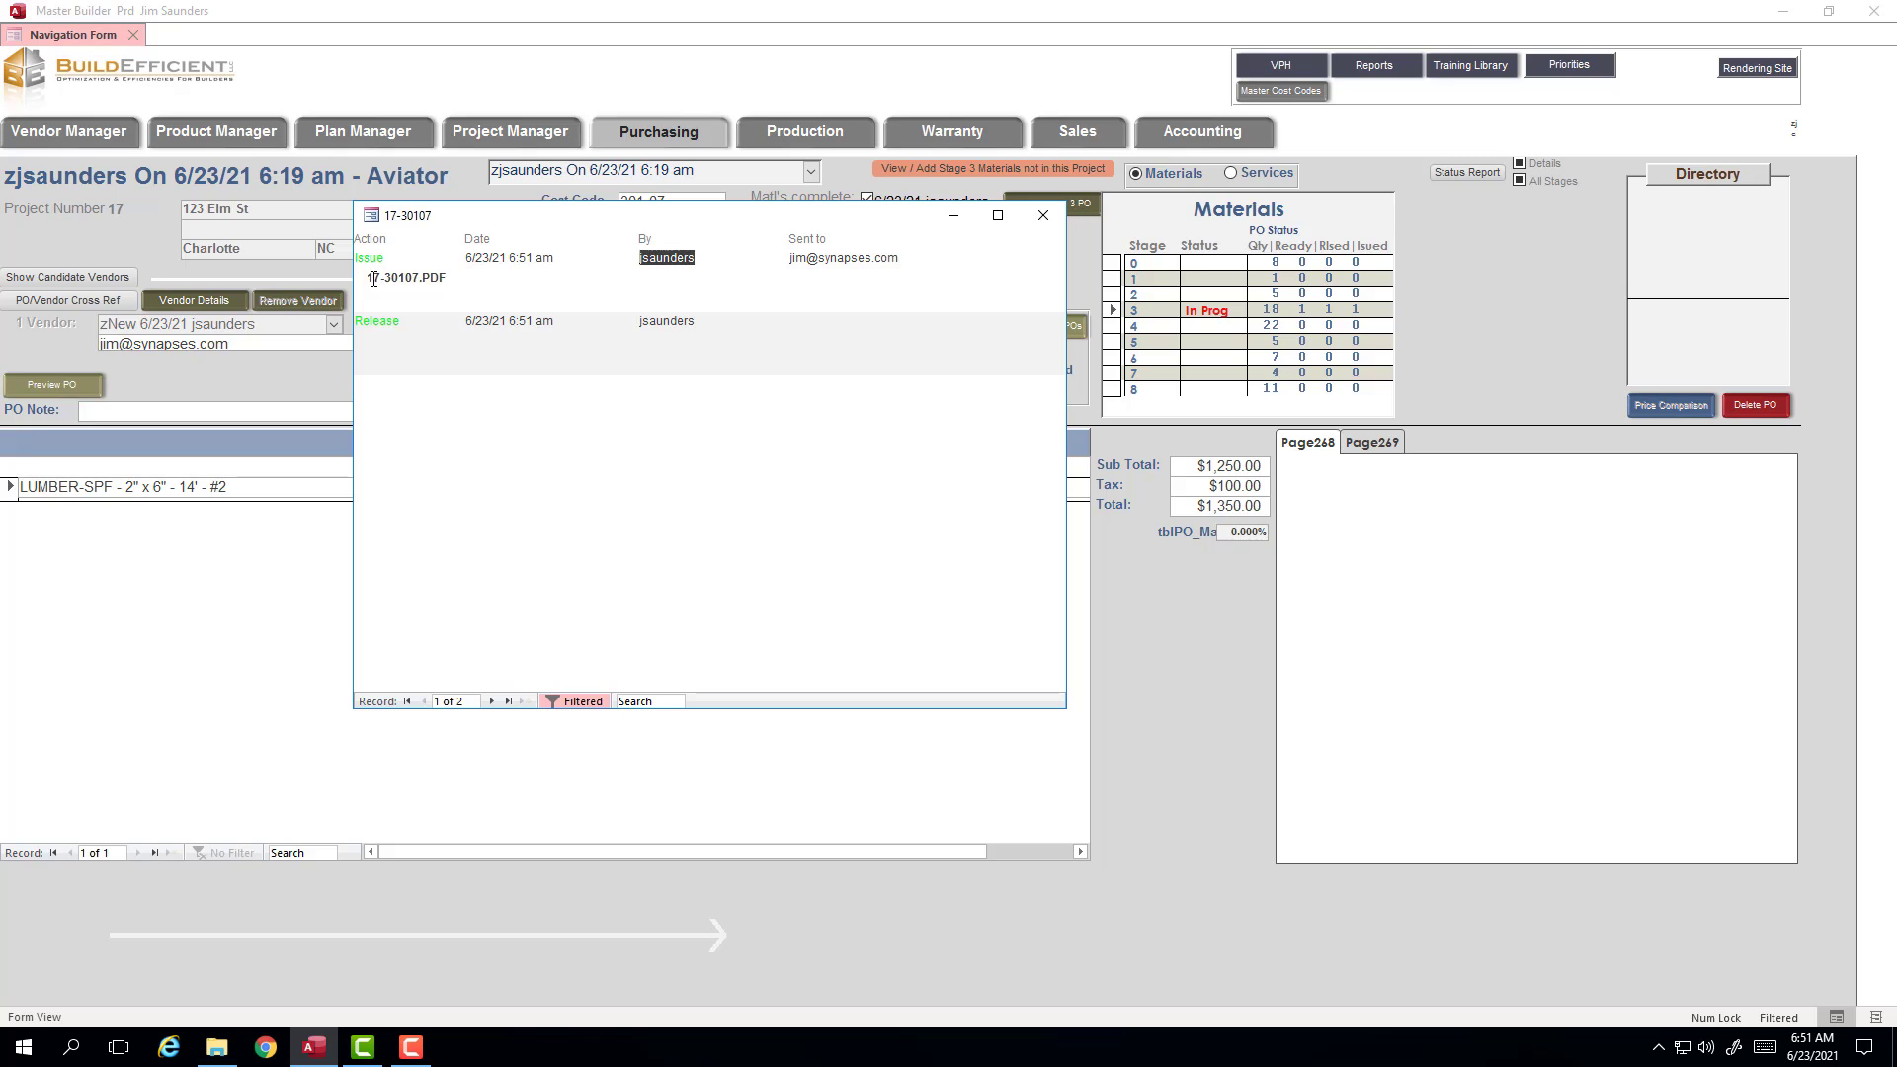
pyautogui.click(1042, 215)
pyautogui.click(800, 408)
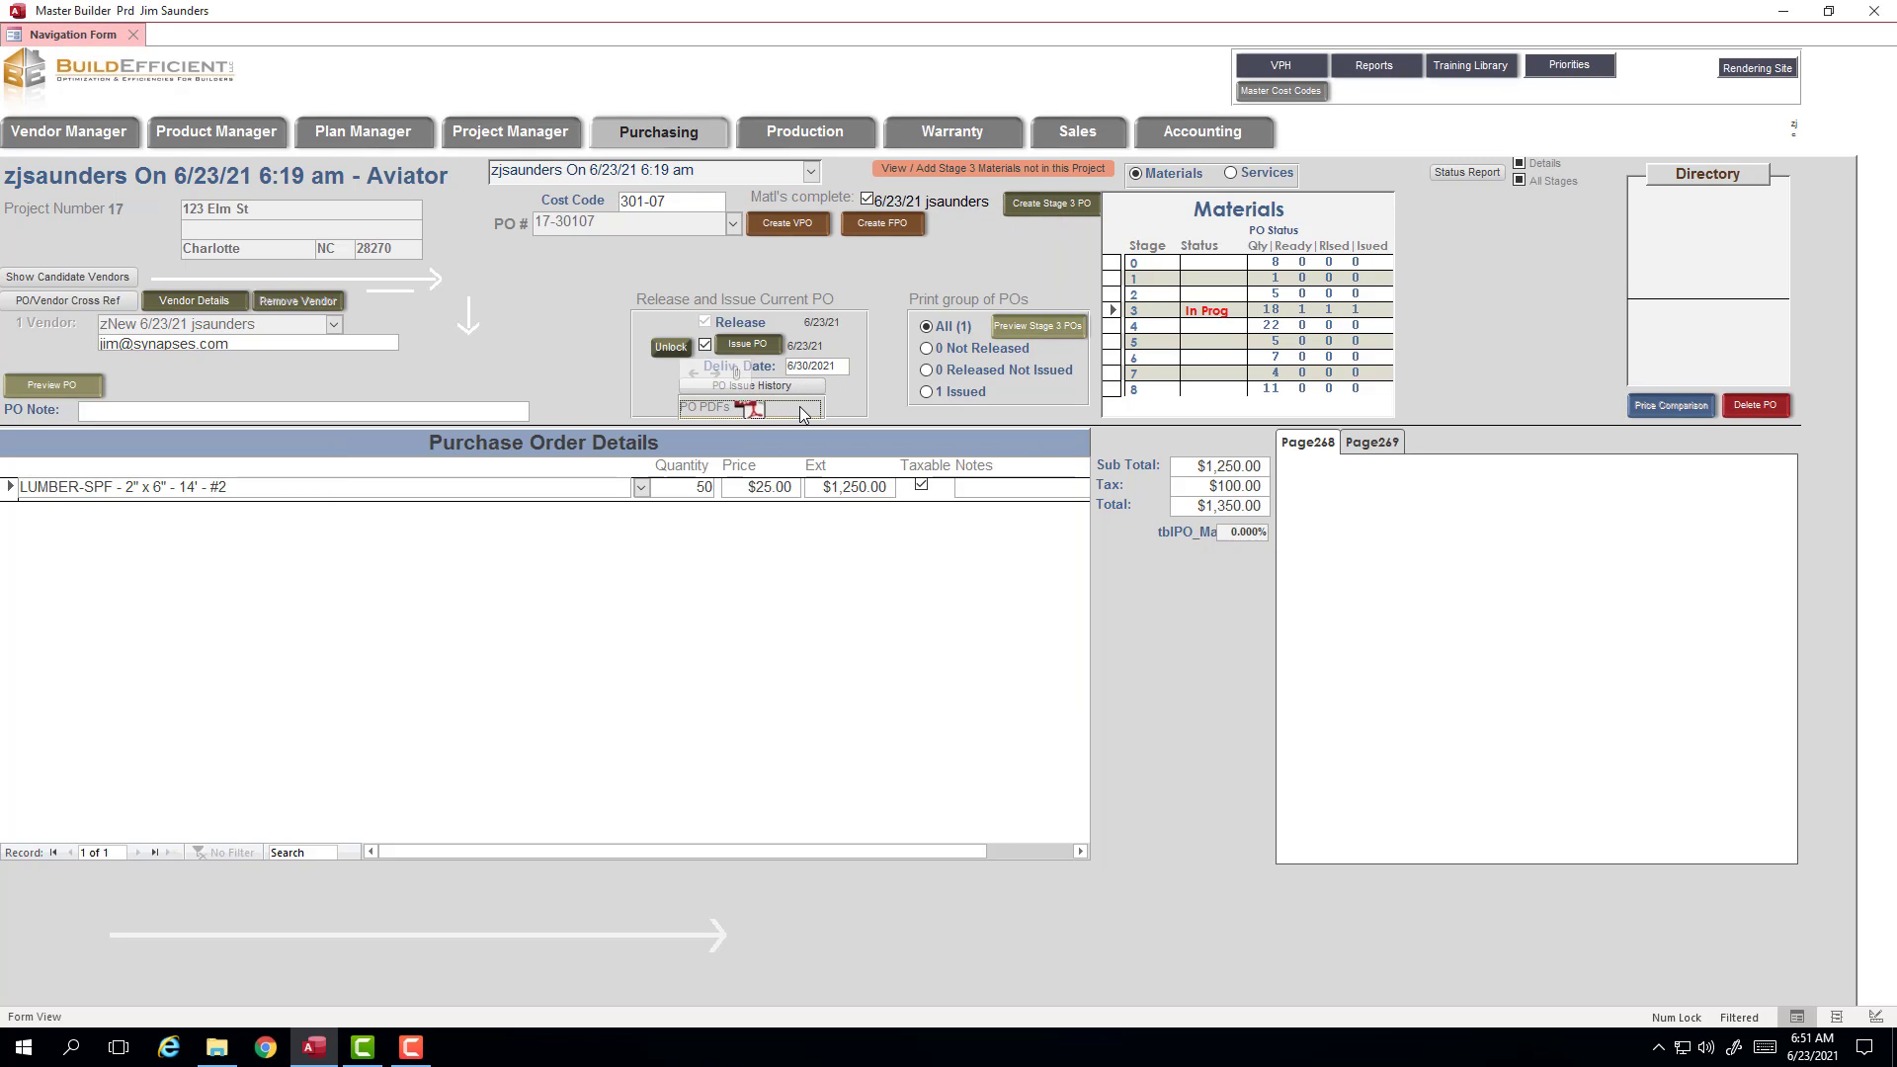
pyautogui.click(735, 372)
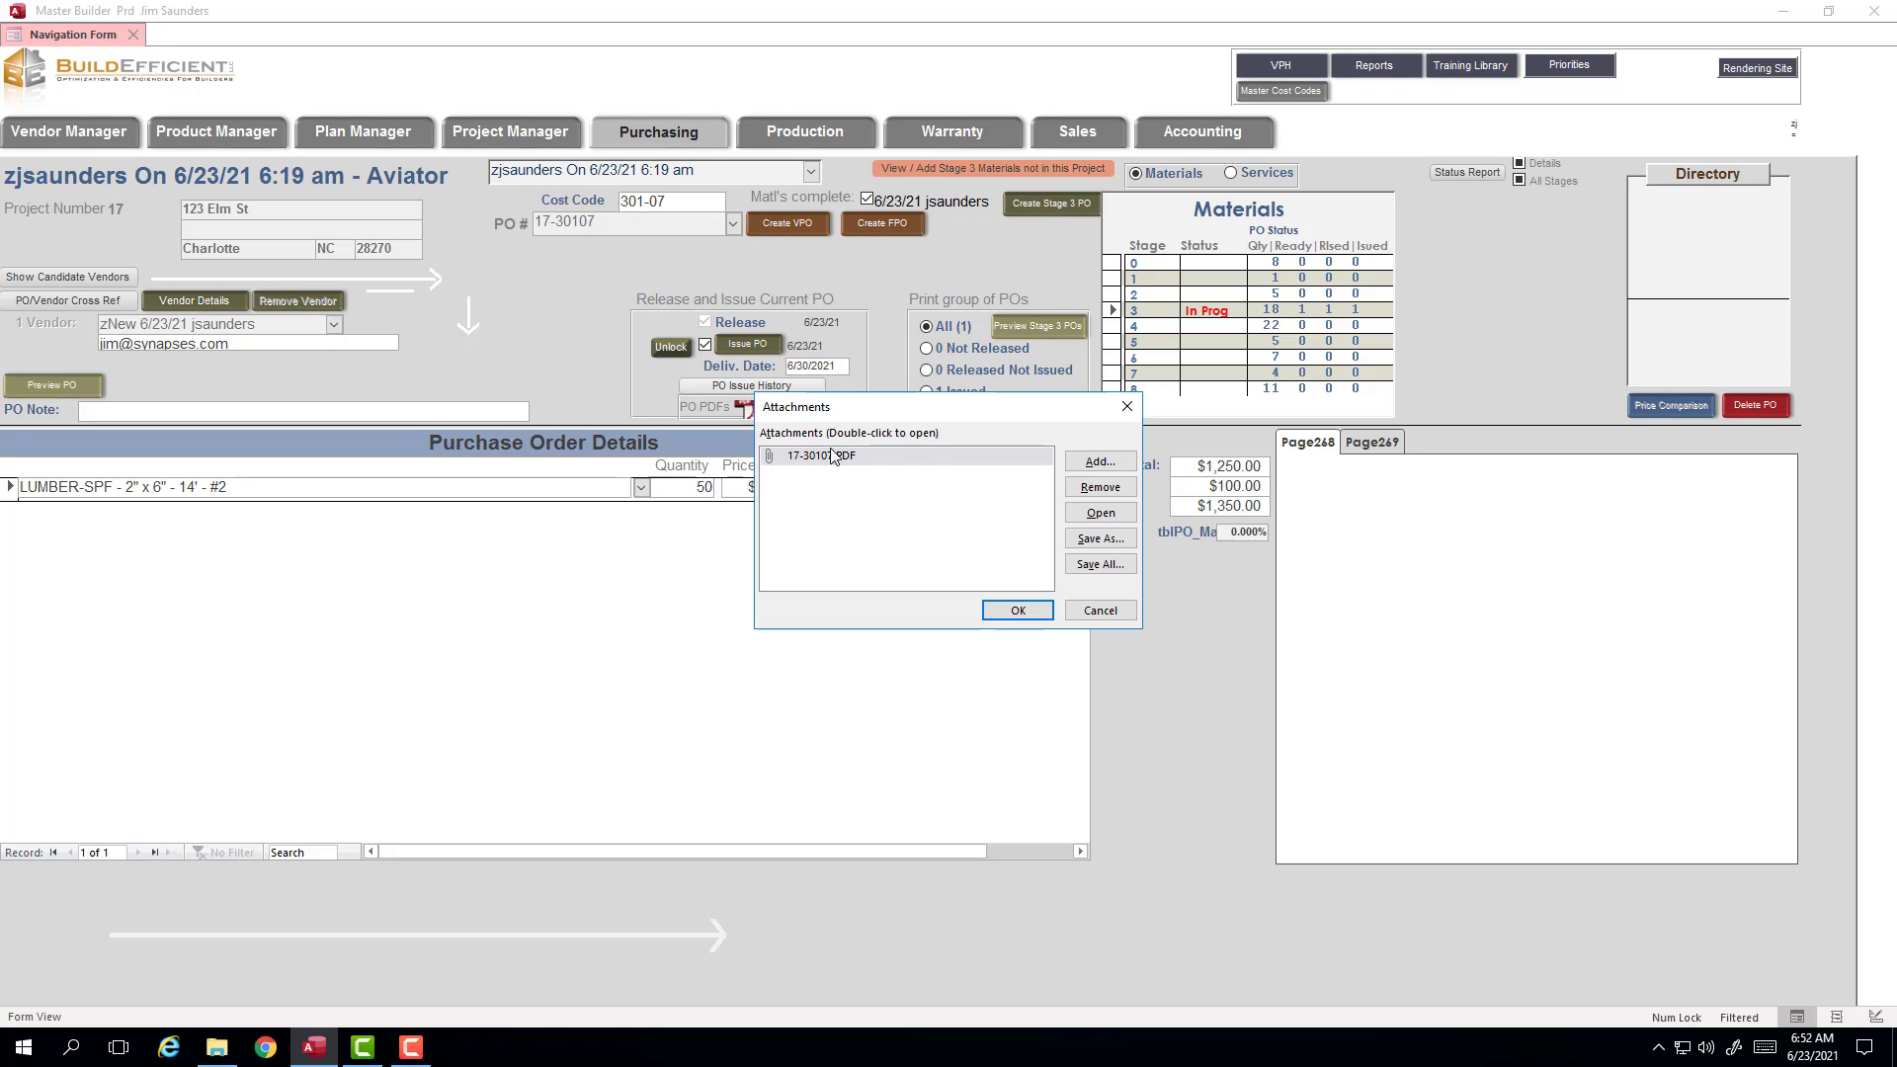
pyautogui.click(1127, 406)
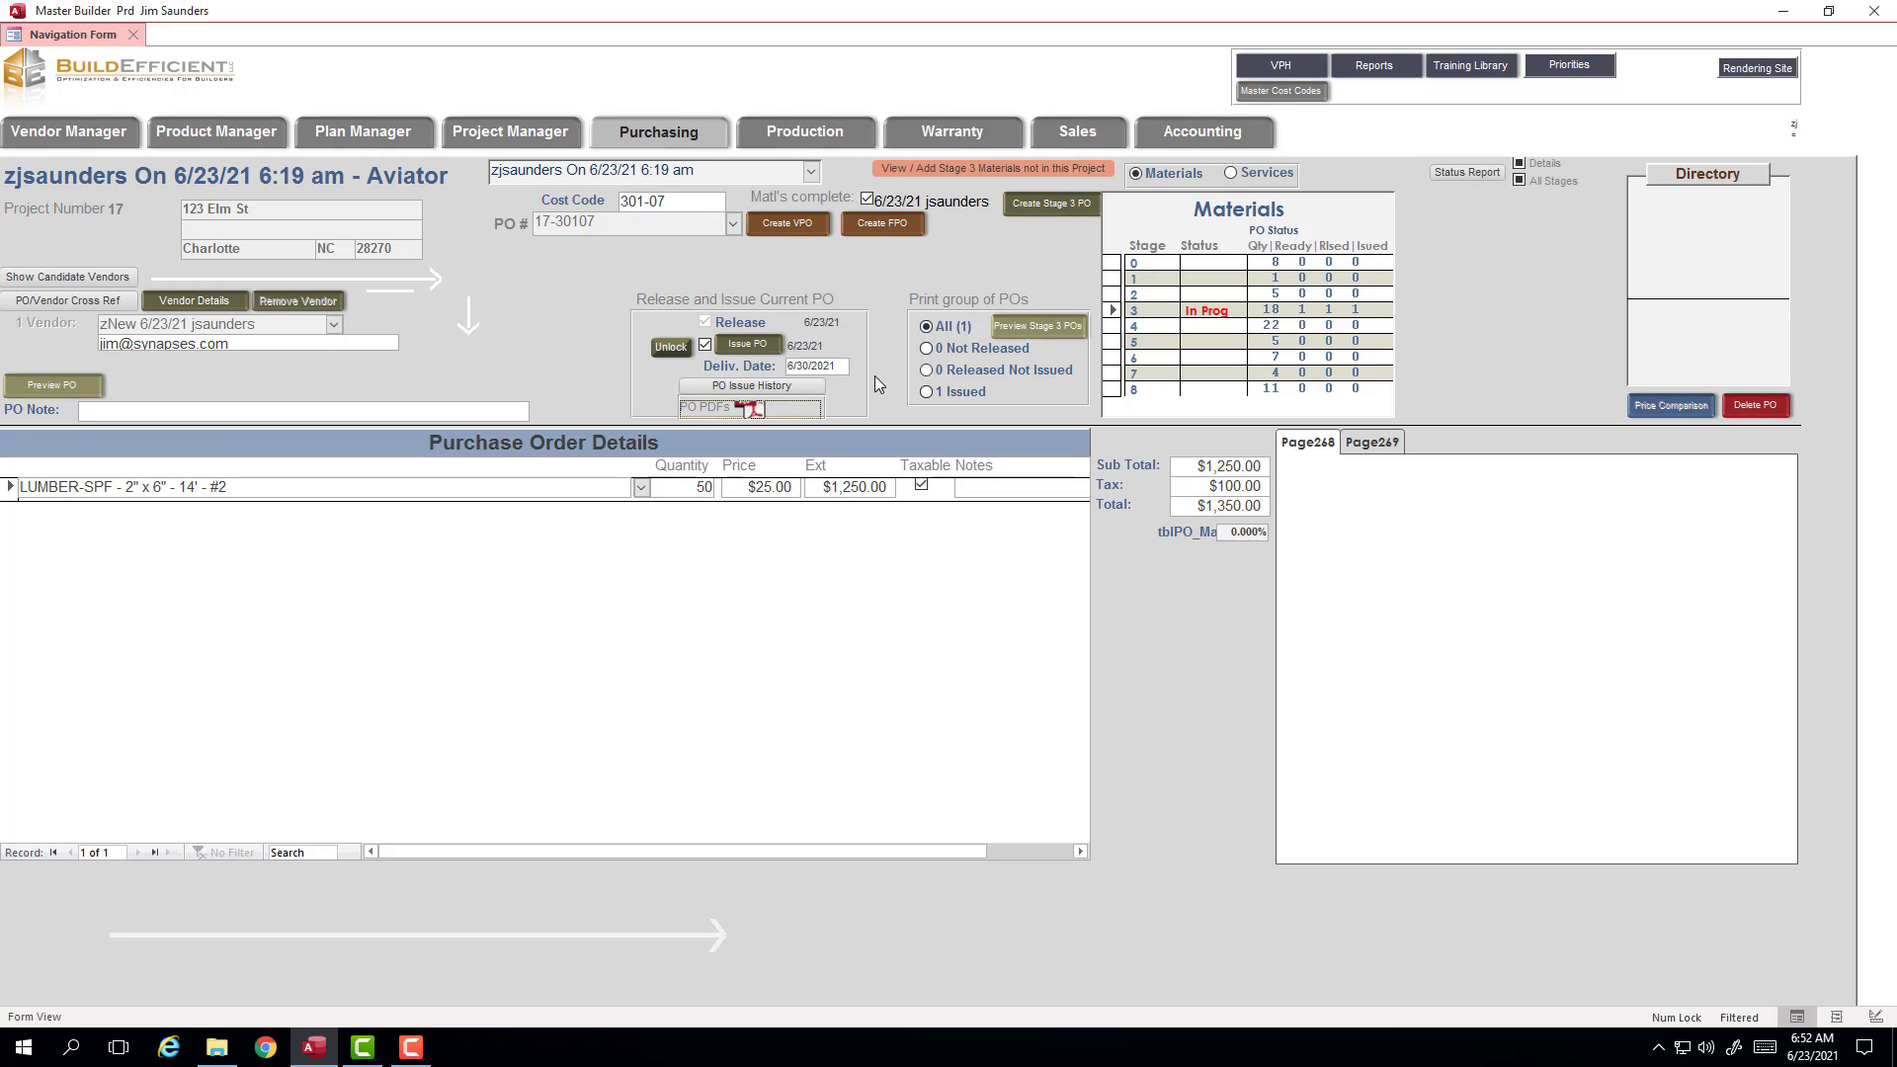
# Step: Unlock the issued purchase order with the unlock password and unissue it, giving the reason "Oops wrong tax rate"
pyautogui.click(677, 350)
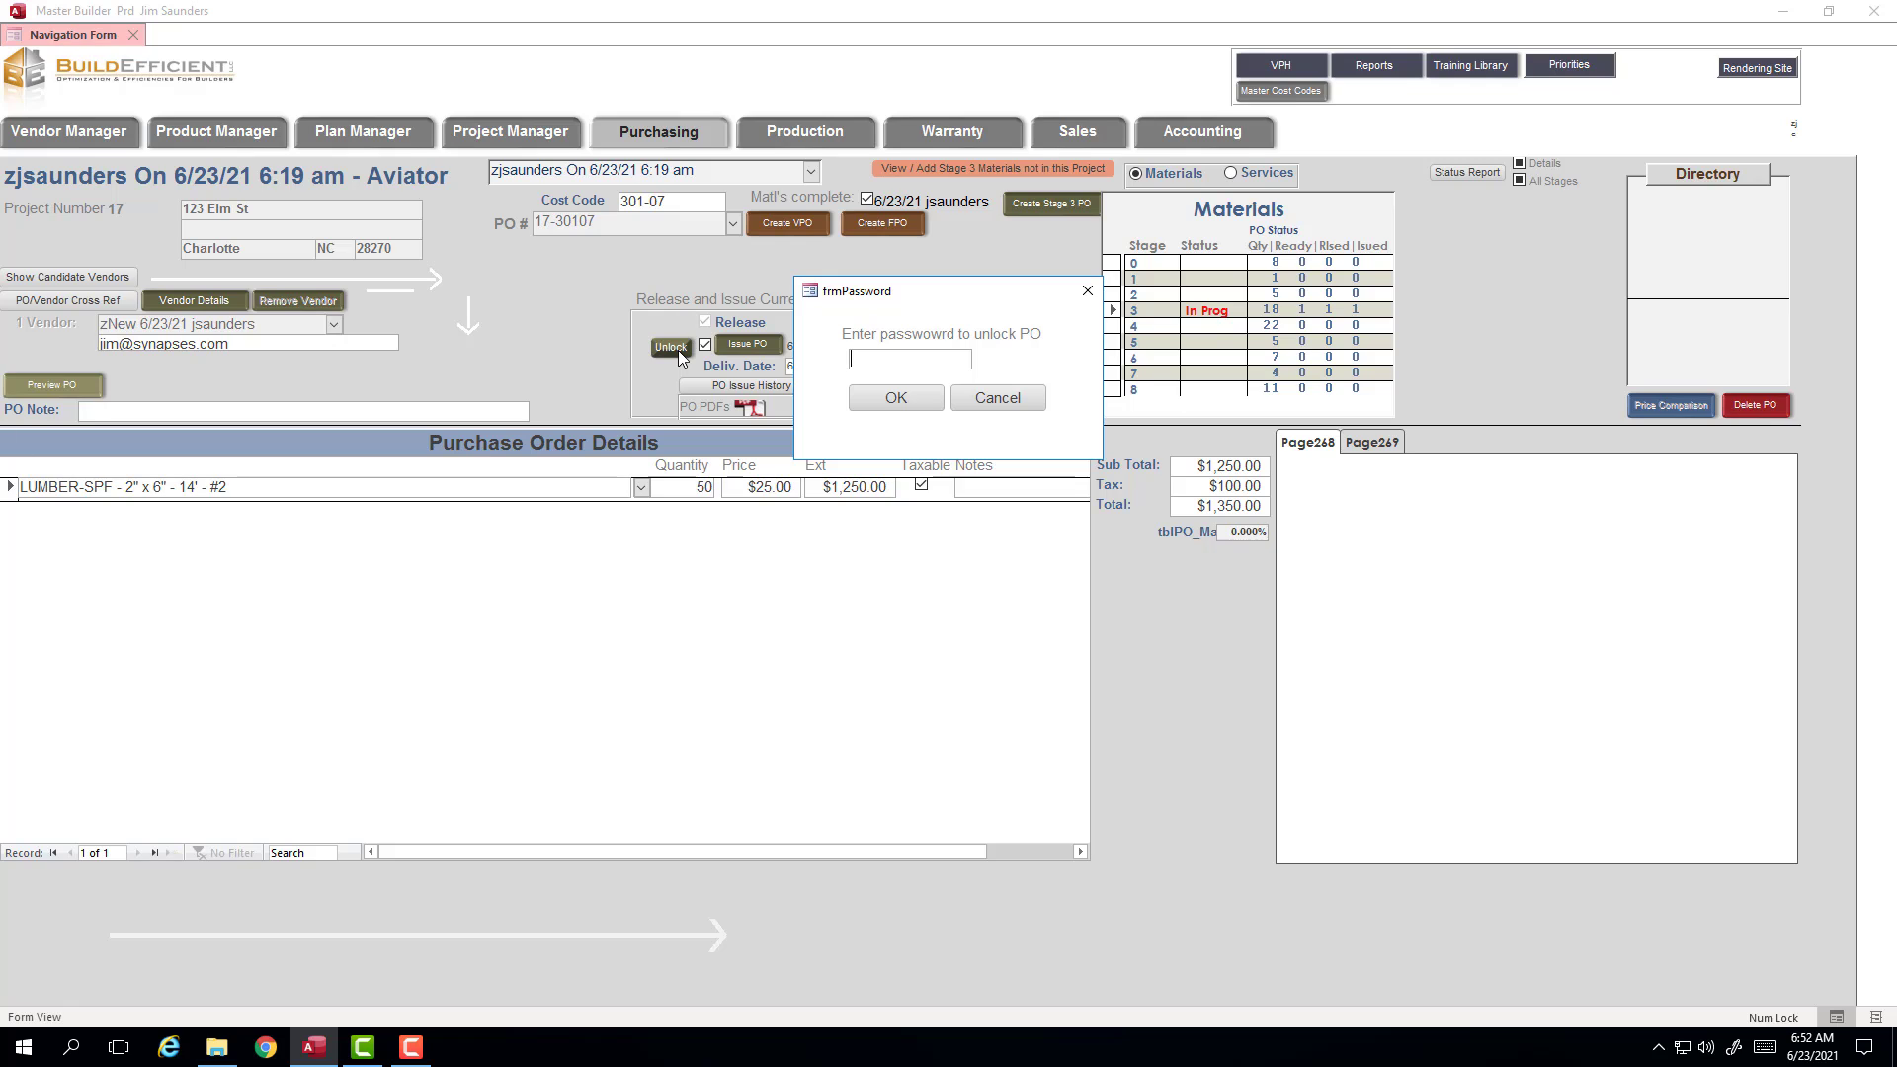
pyautogui.write('*****')
pyautogui.press('Return')
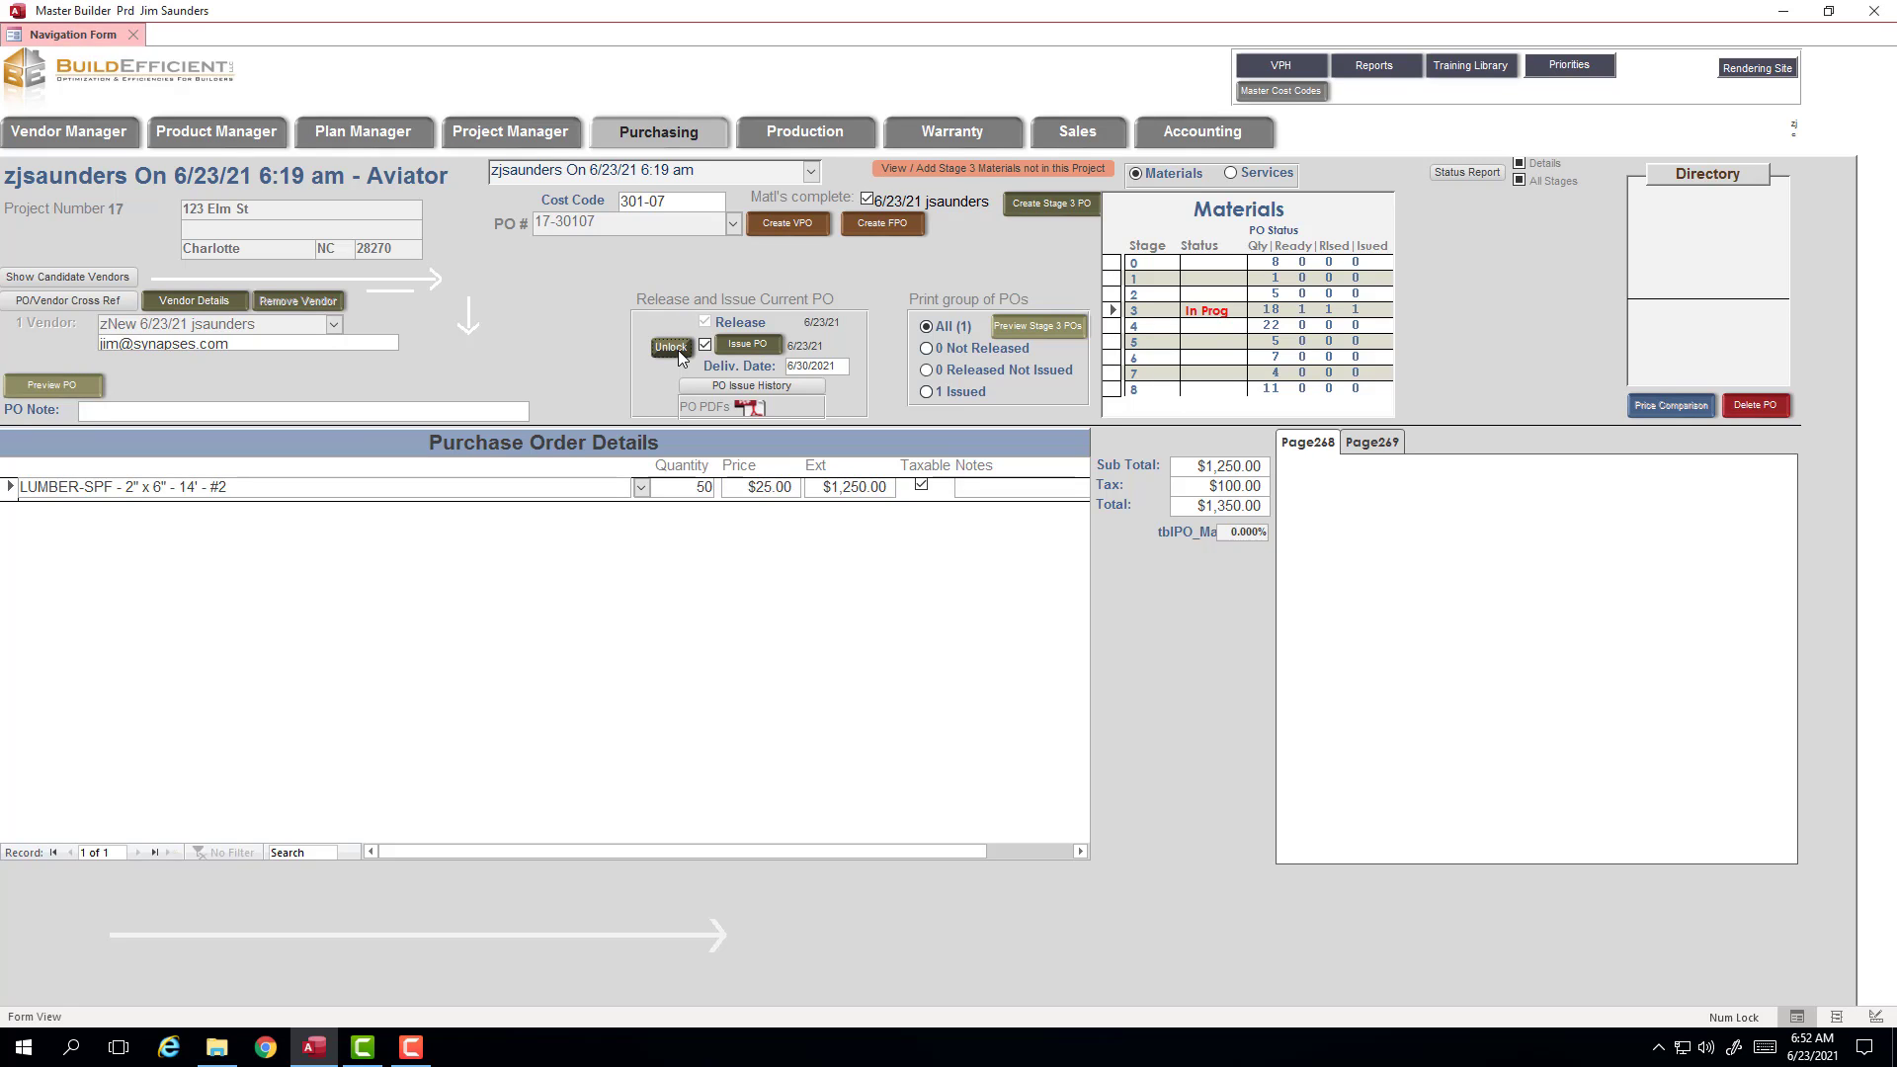
pyautogui.click(707, 345)
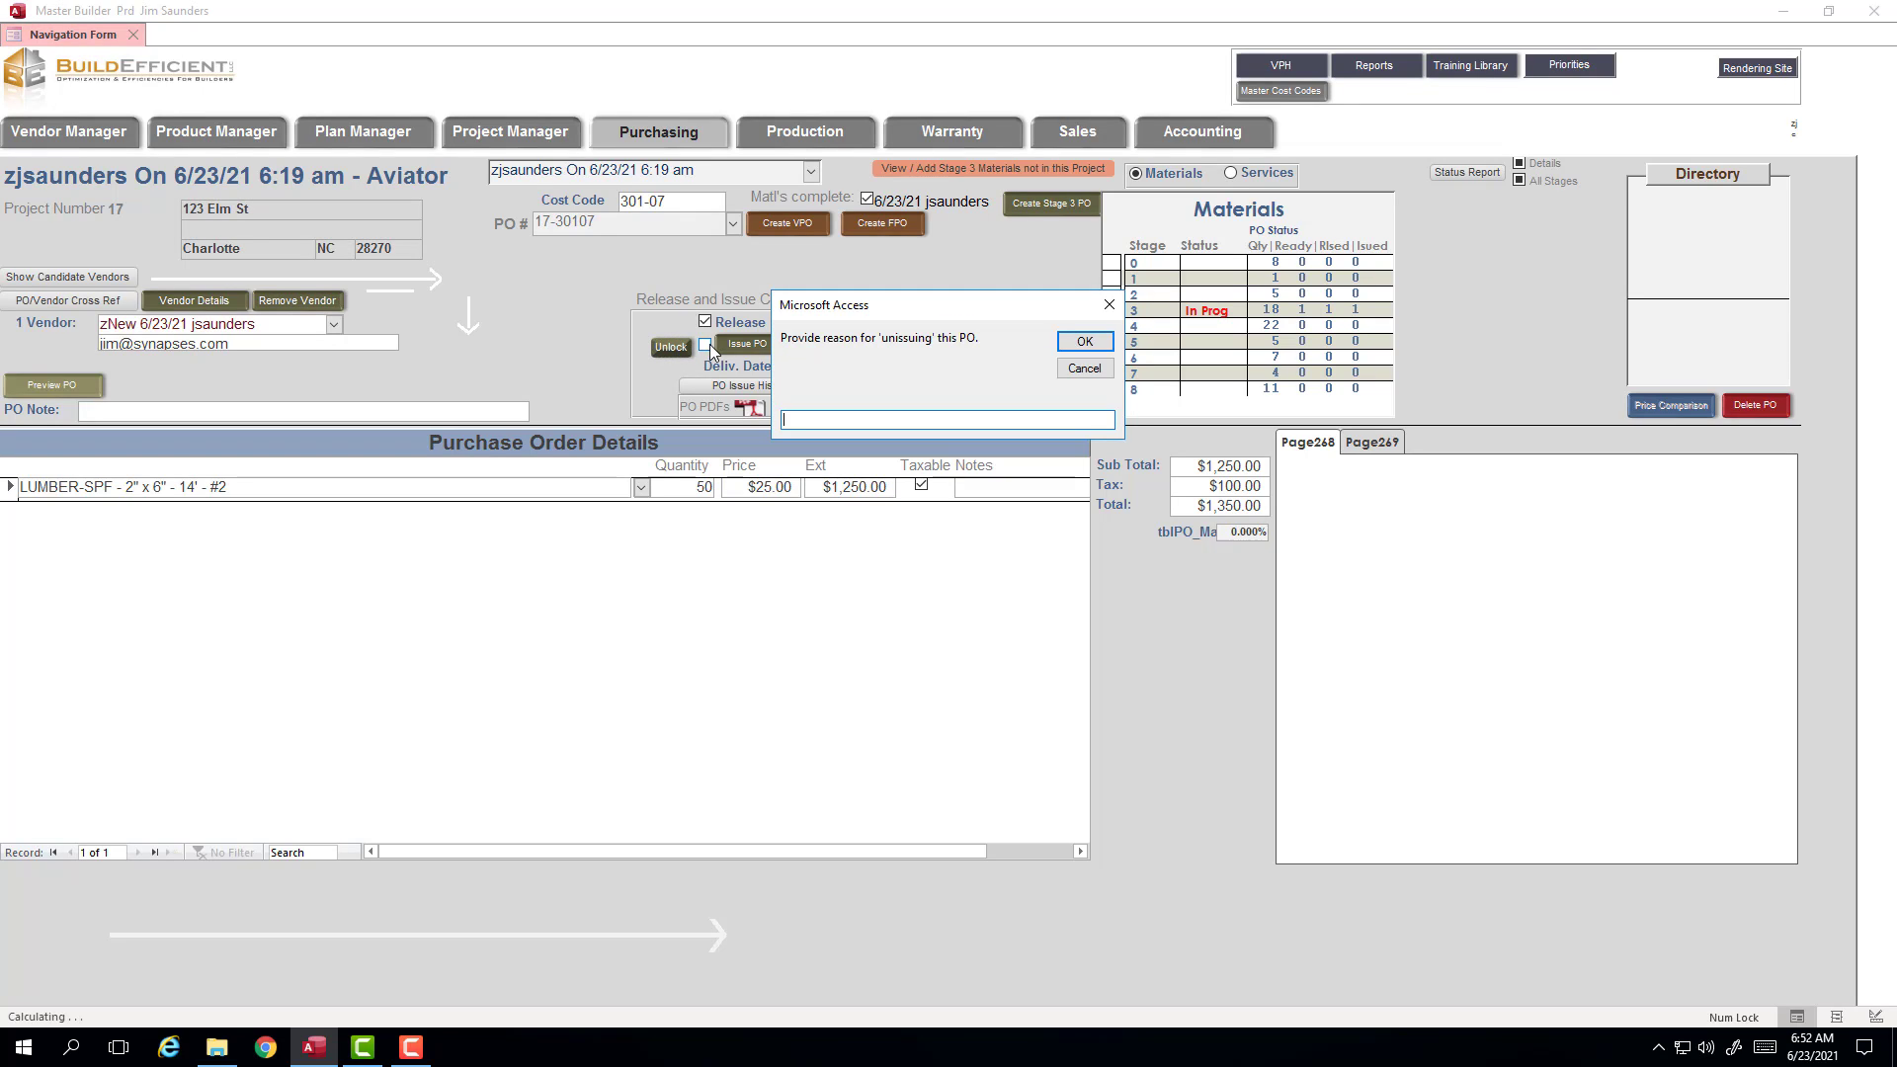
pyautogui.write('Oops wrong tax rate')
pyautogui.click(1091, 341)
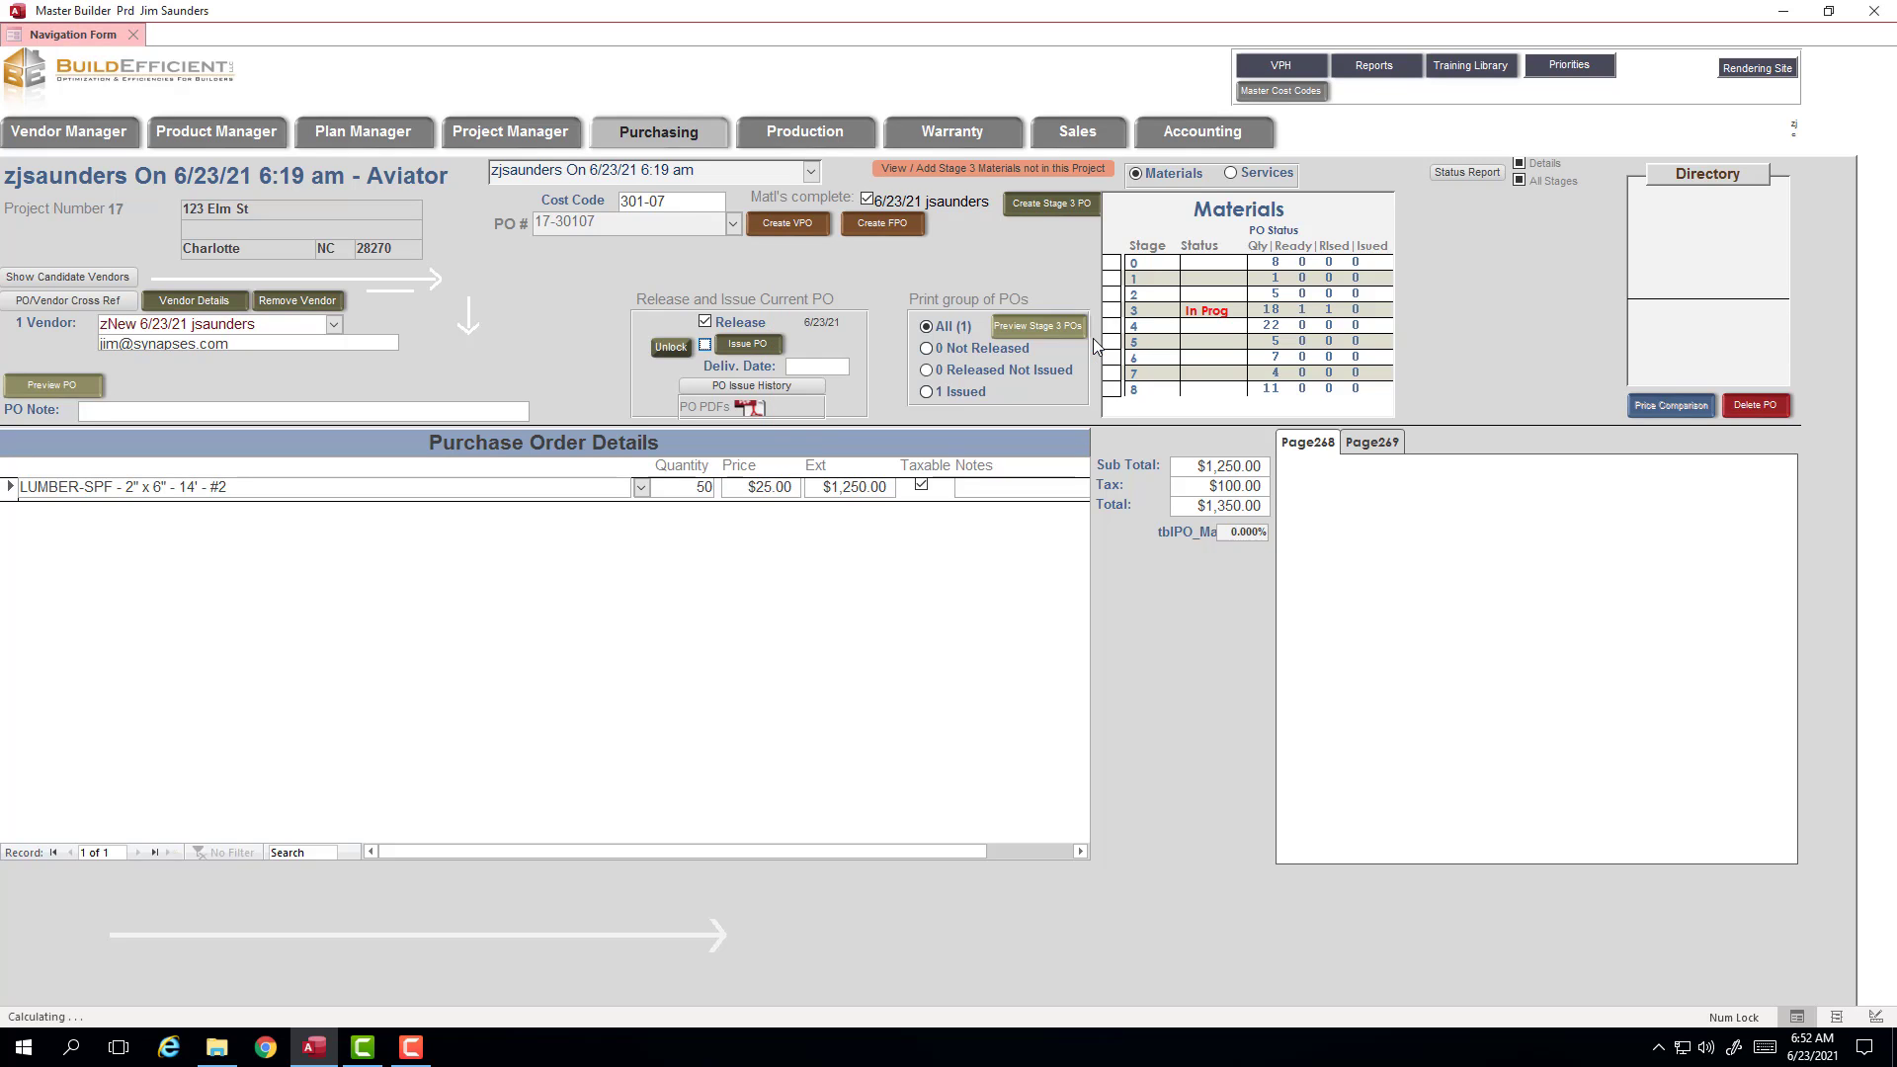